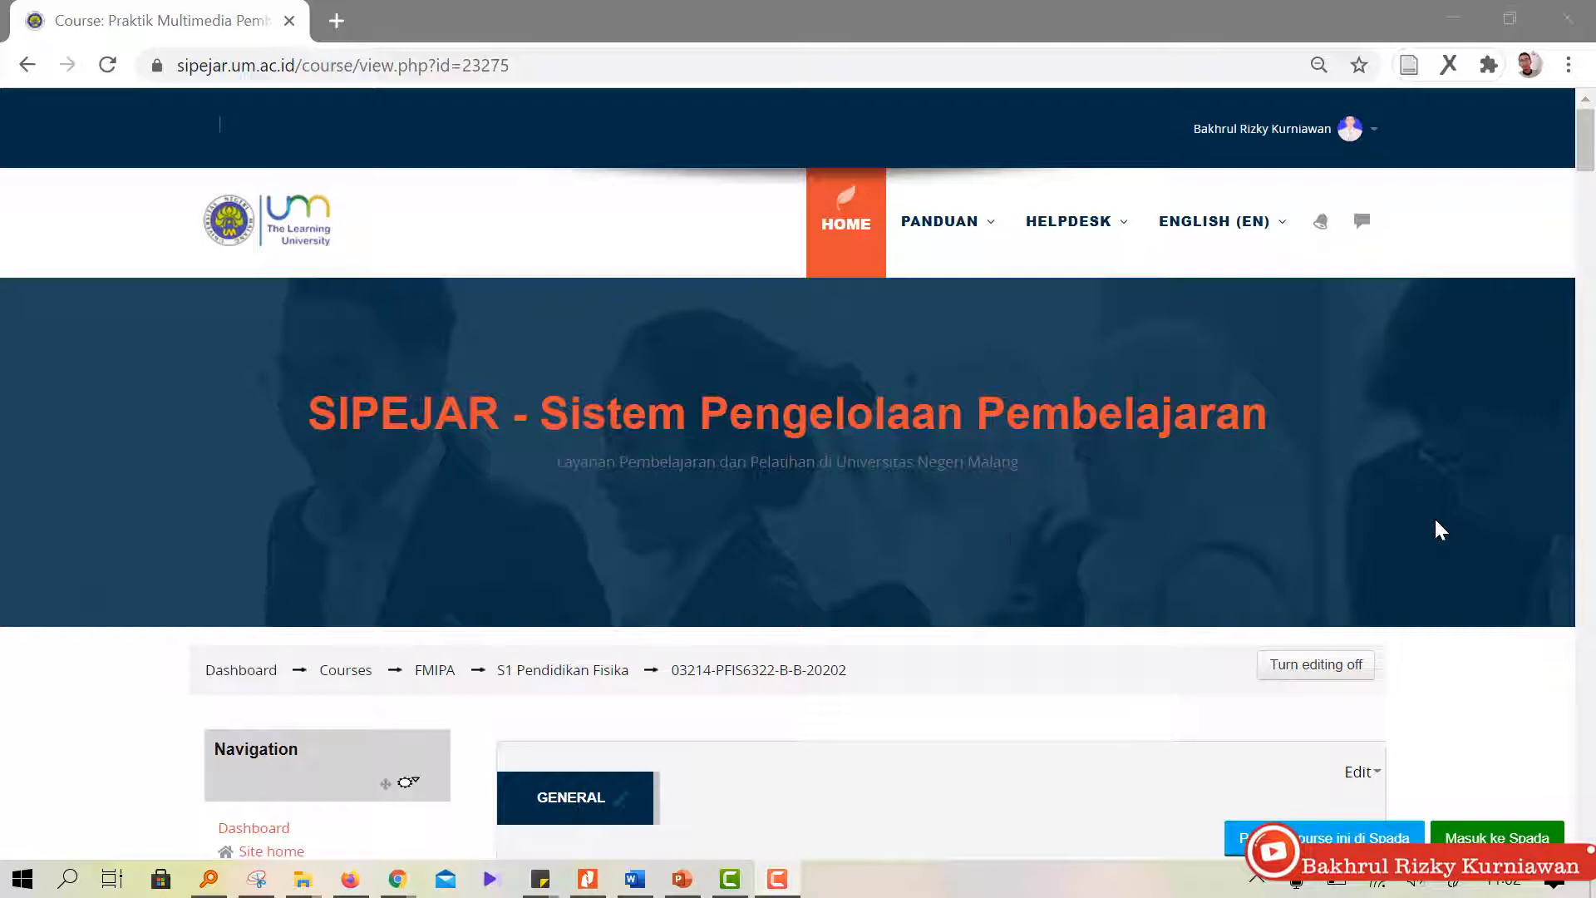
Step: Open the group management page from the course administration's user settings
scroll(980, 549, down, 10)
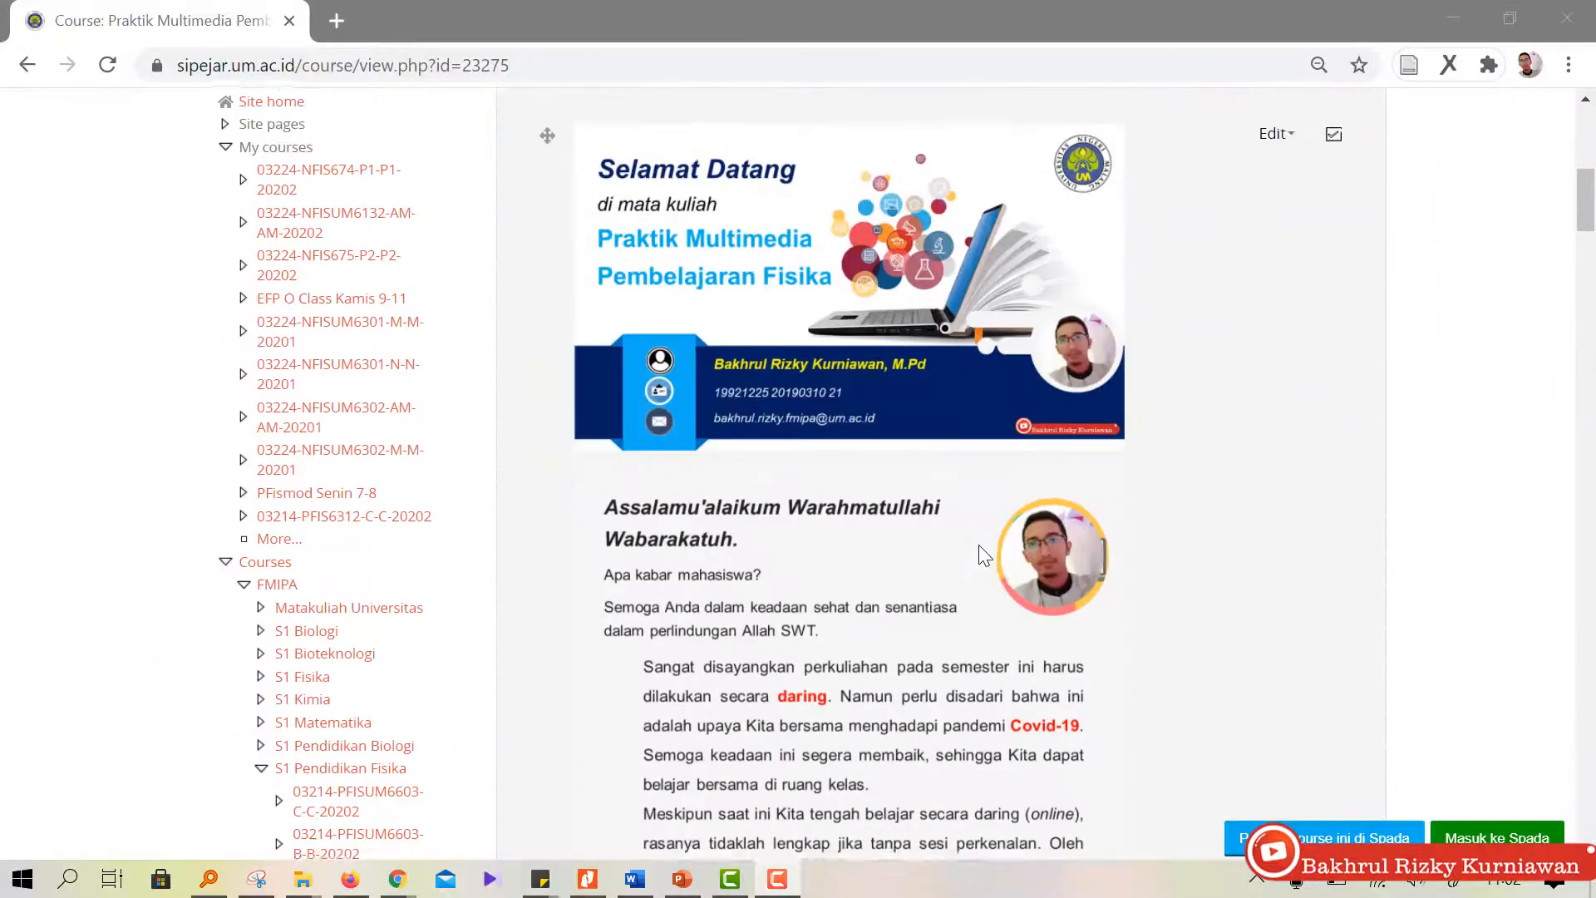
scroll(984, 553, down, 15)
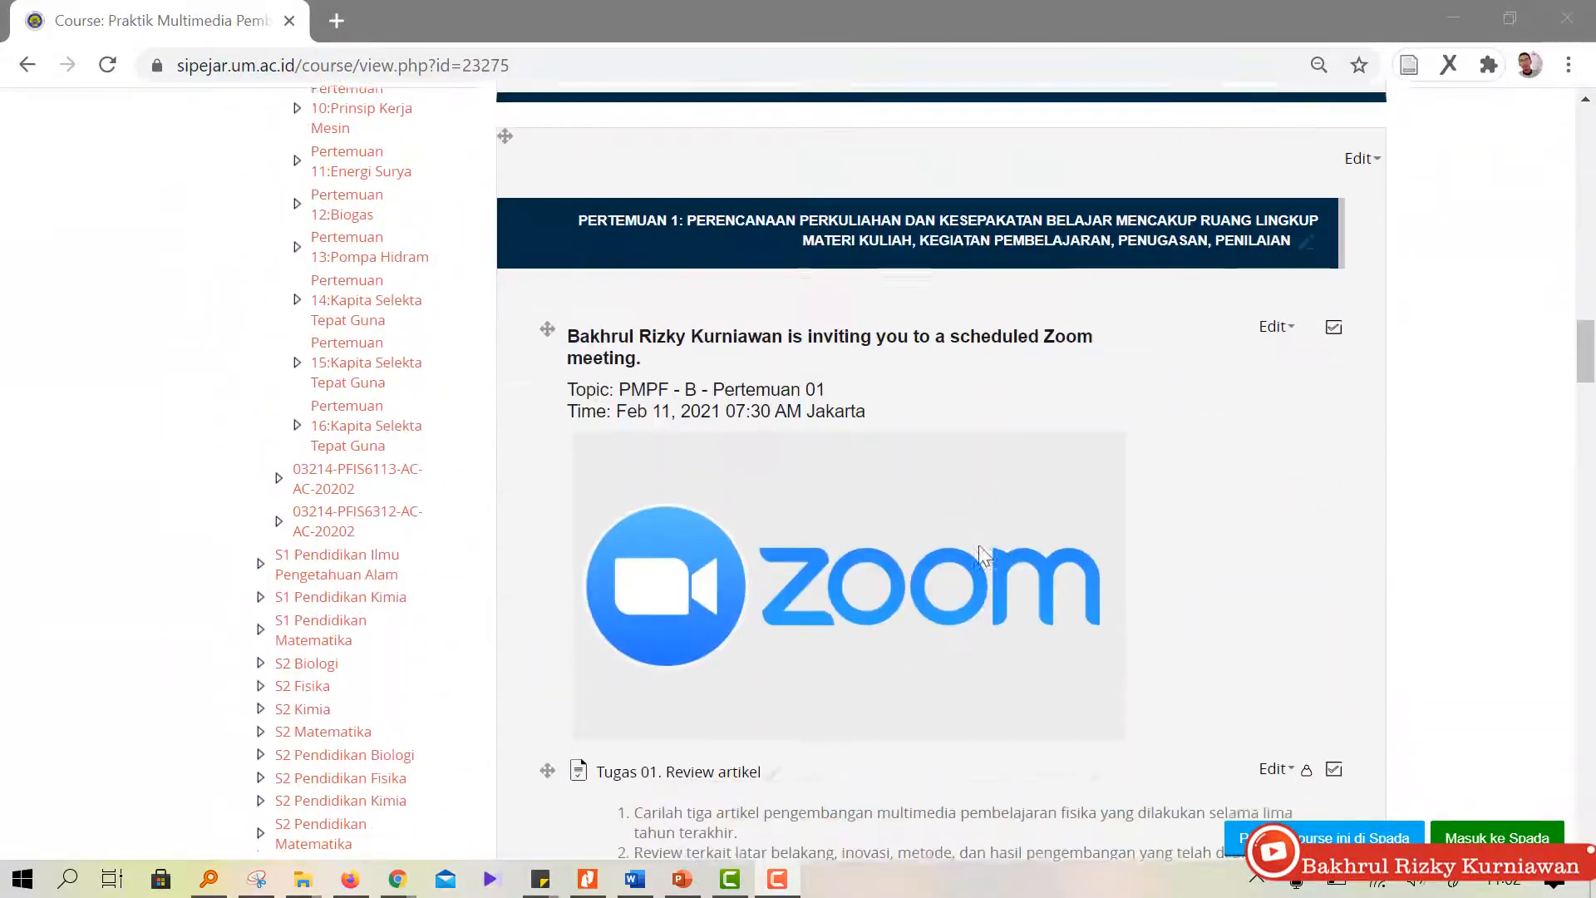
scroll(981, 549, down, 5)
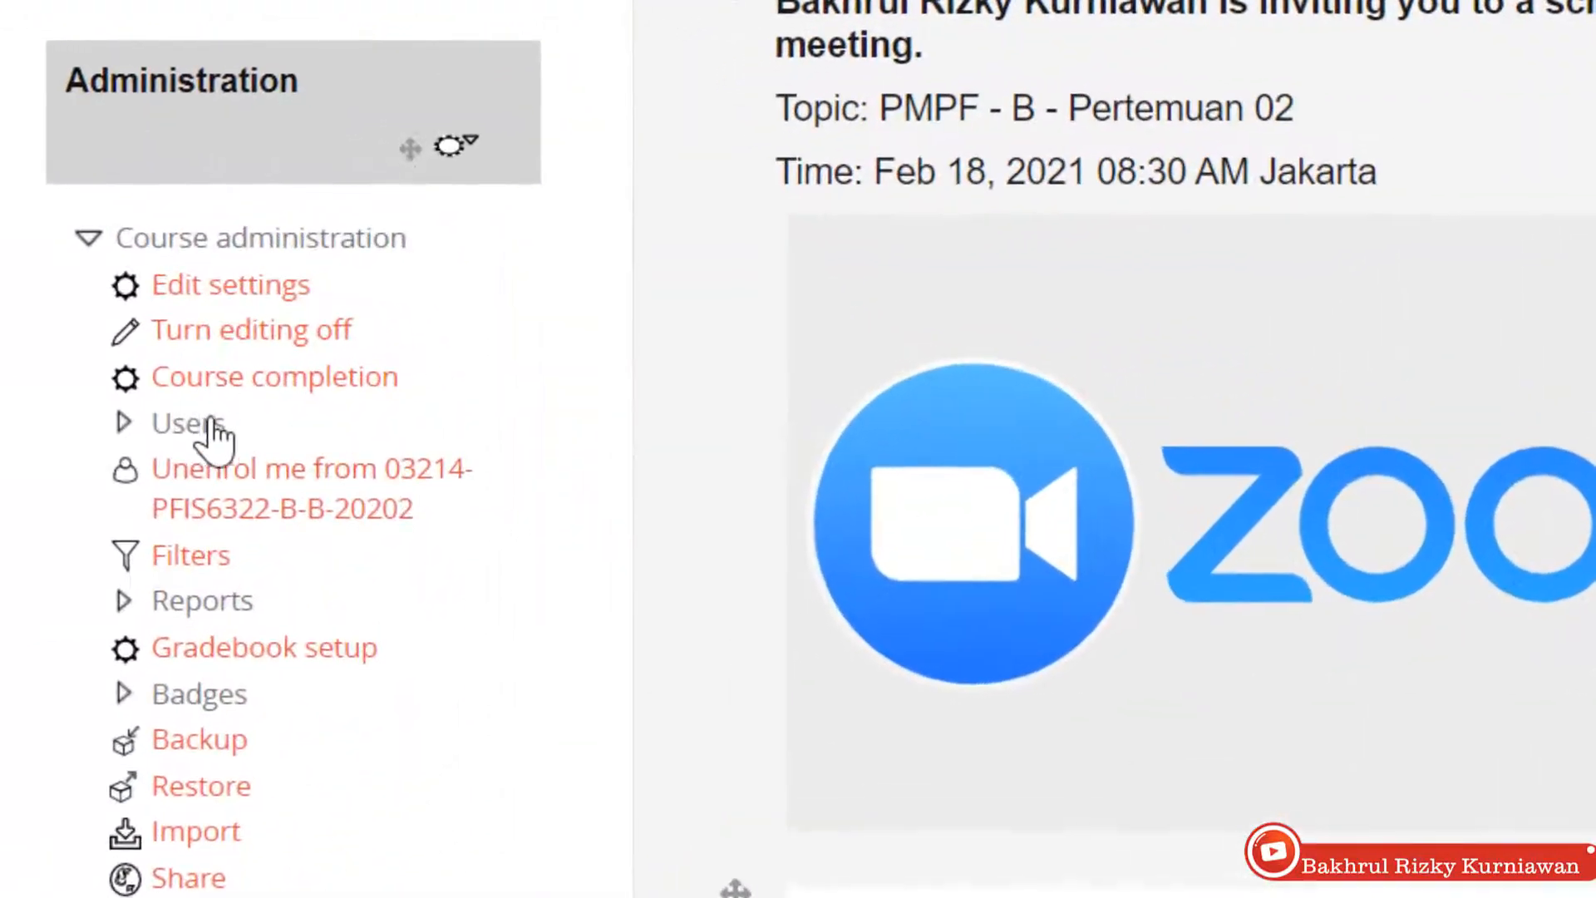
click(189, 426)
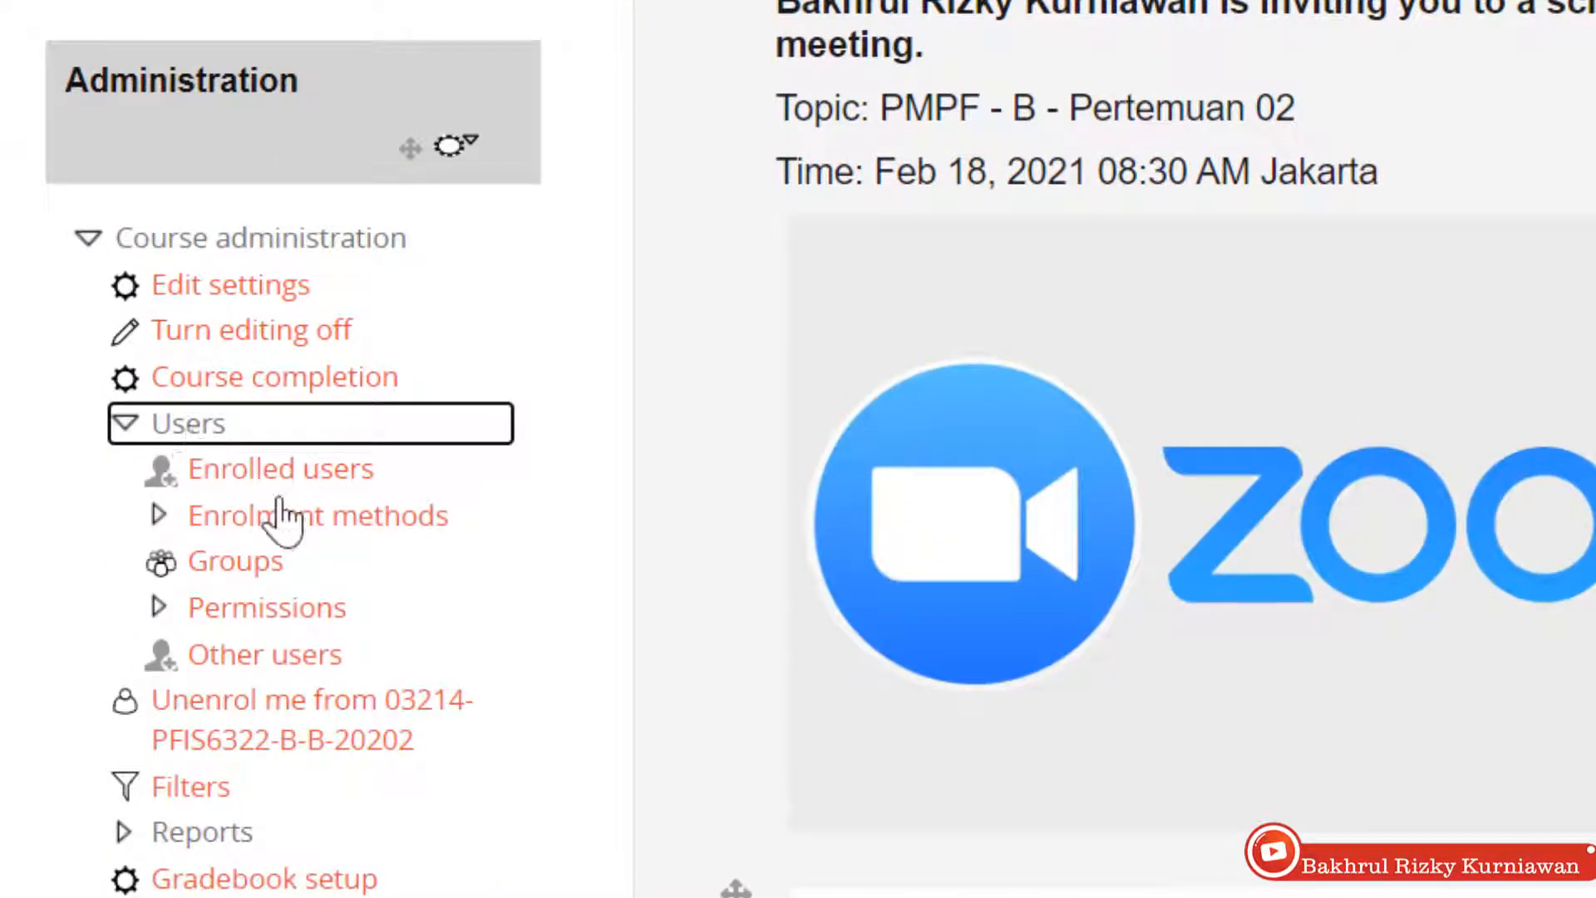
click(236, 562)
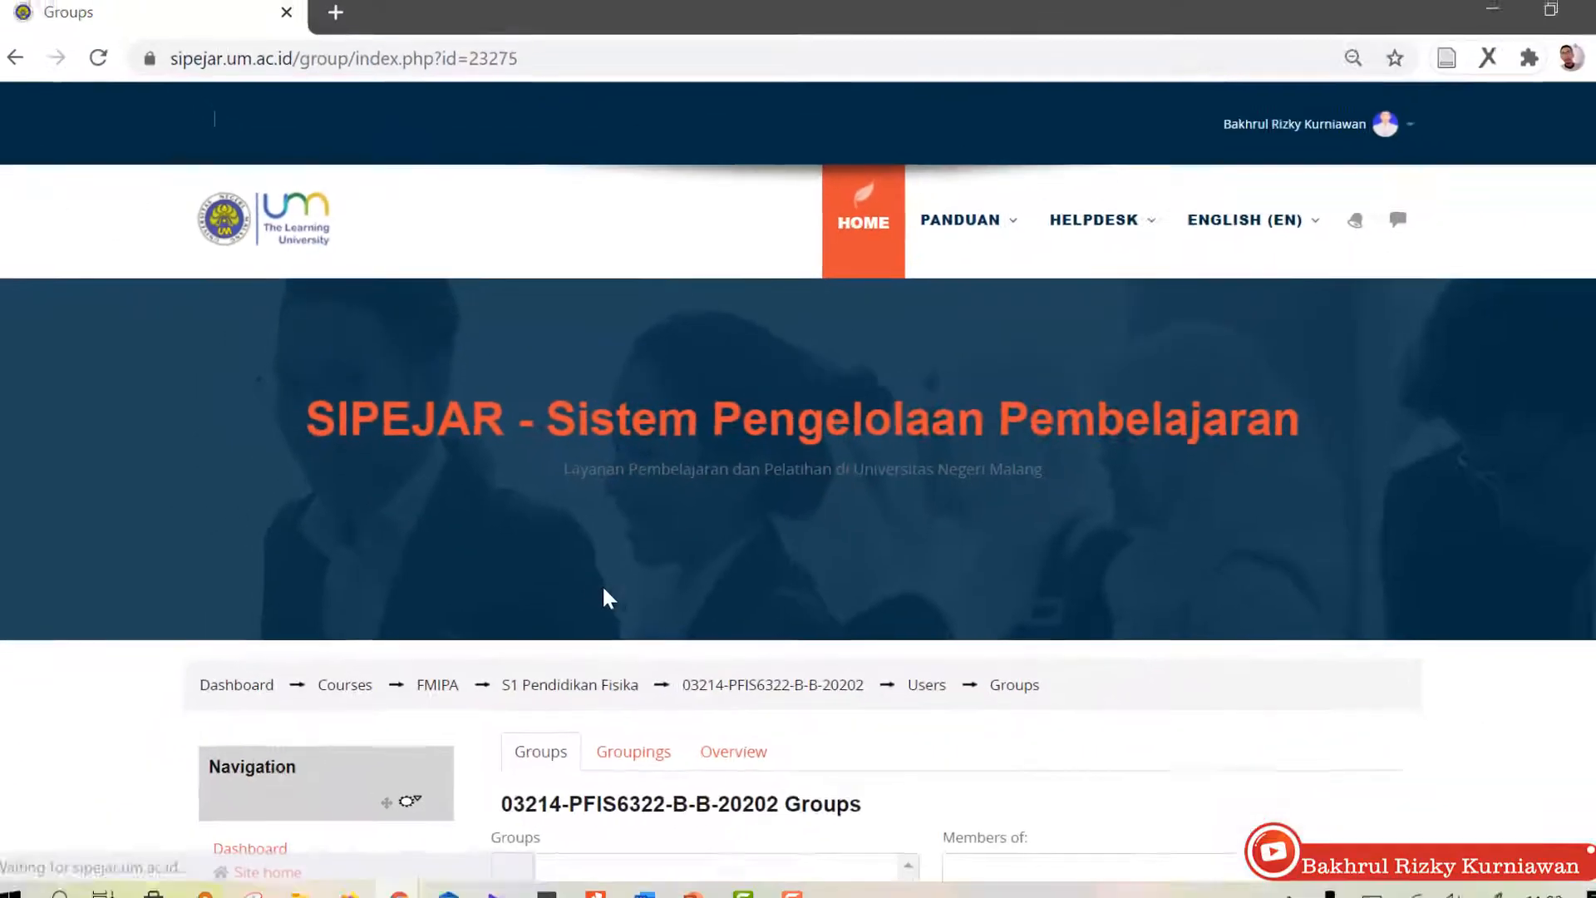
Step: Open the form for automatically creating groups in this course
scroll(604, 587, down, 5)
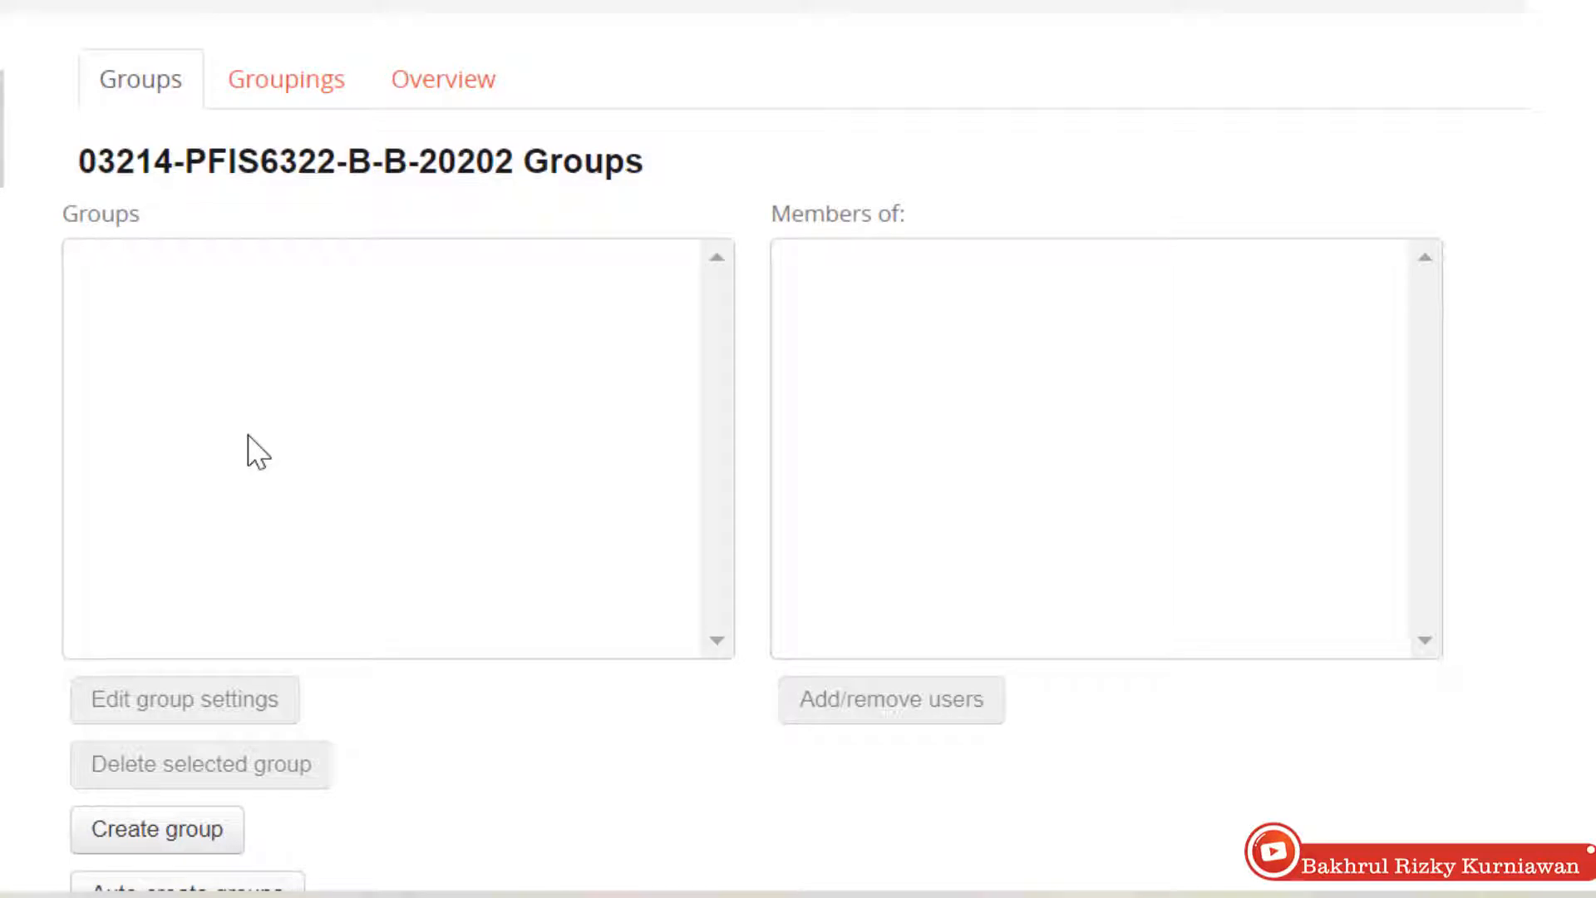
scroll(258, 453, down, 3)
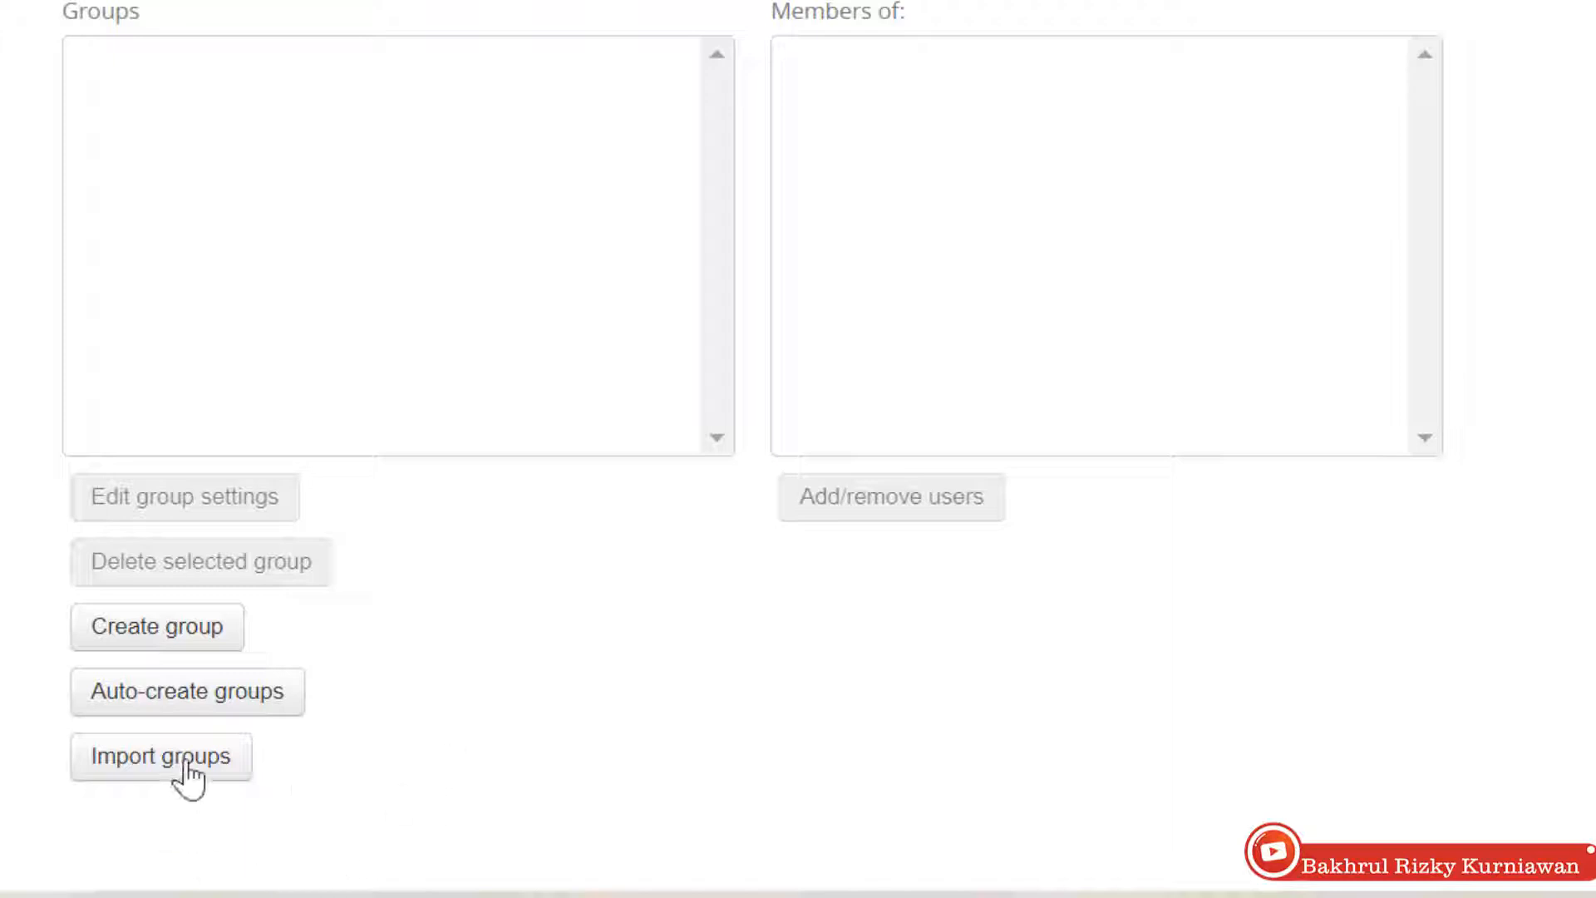
click(208, 703)
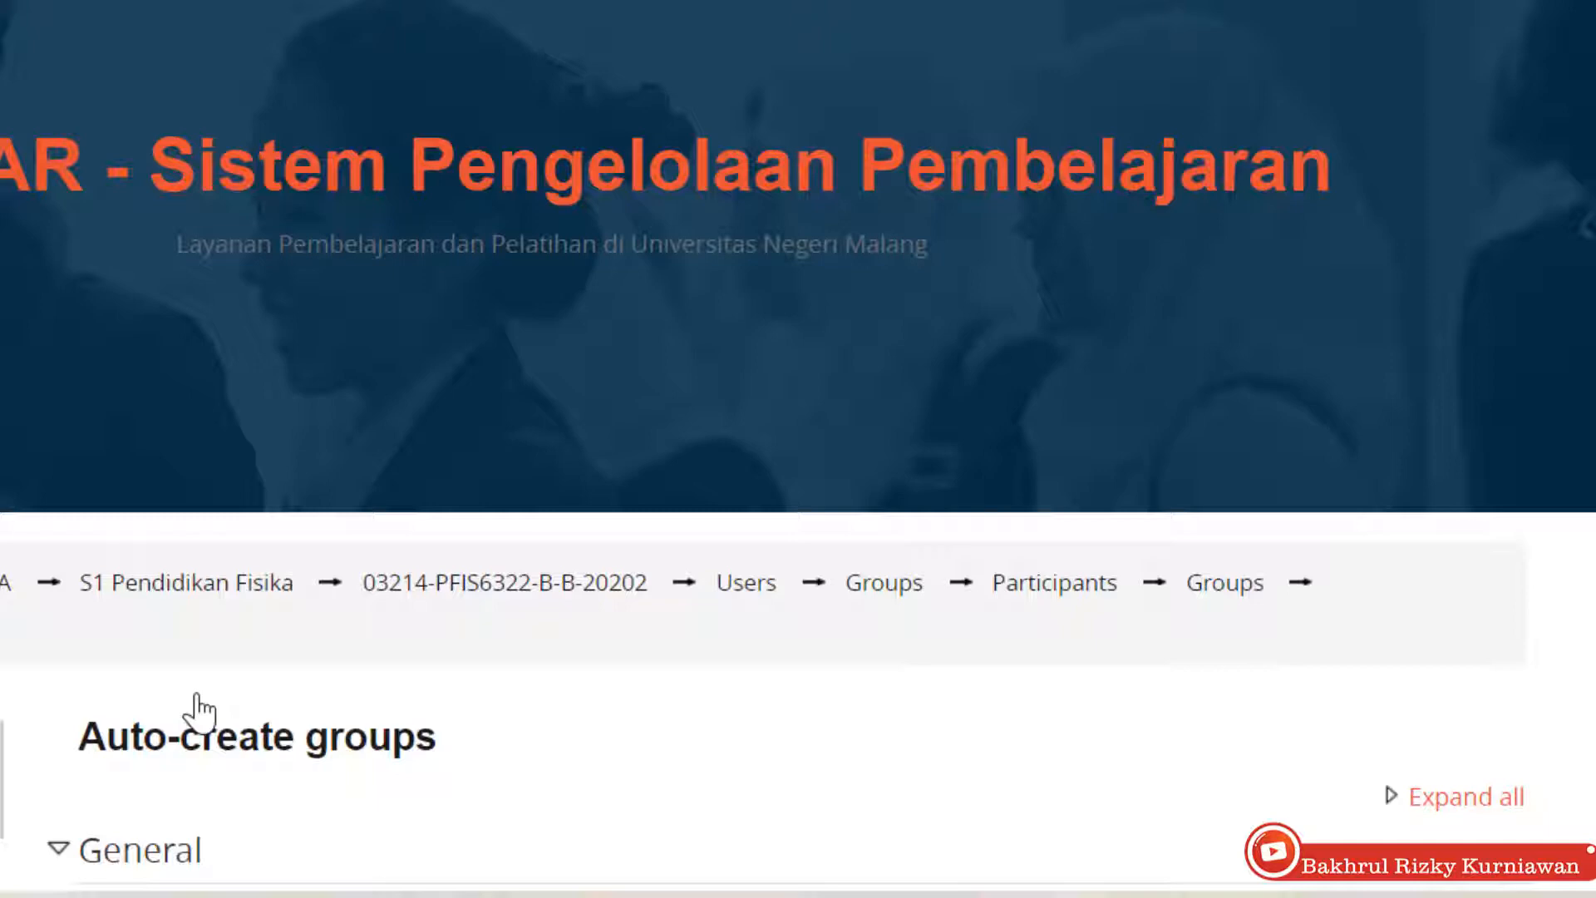
Step: Base the automatic creation on the number of groups and set the group/member count to 5
scroll(374, 659, down, 7)
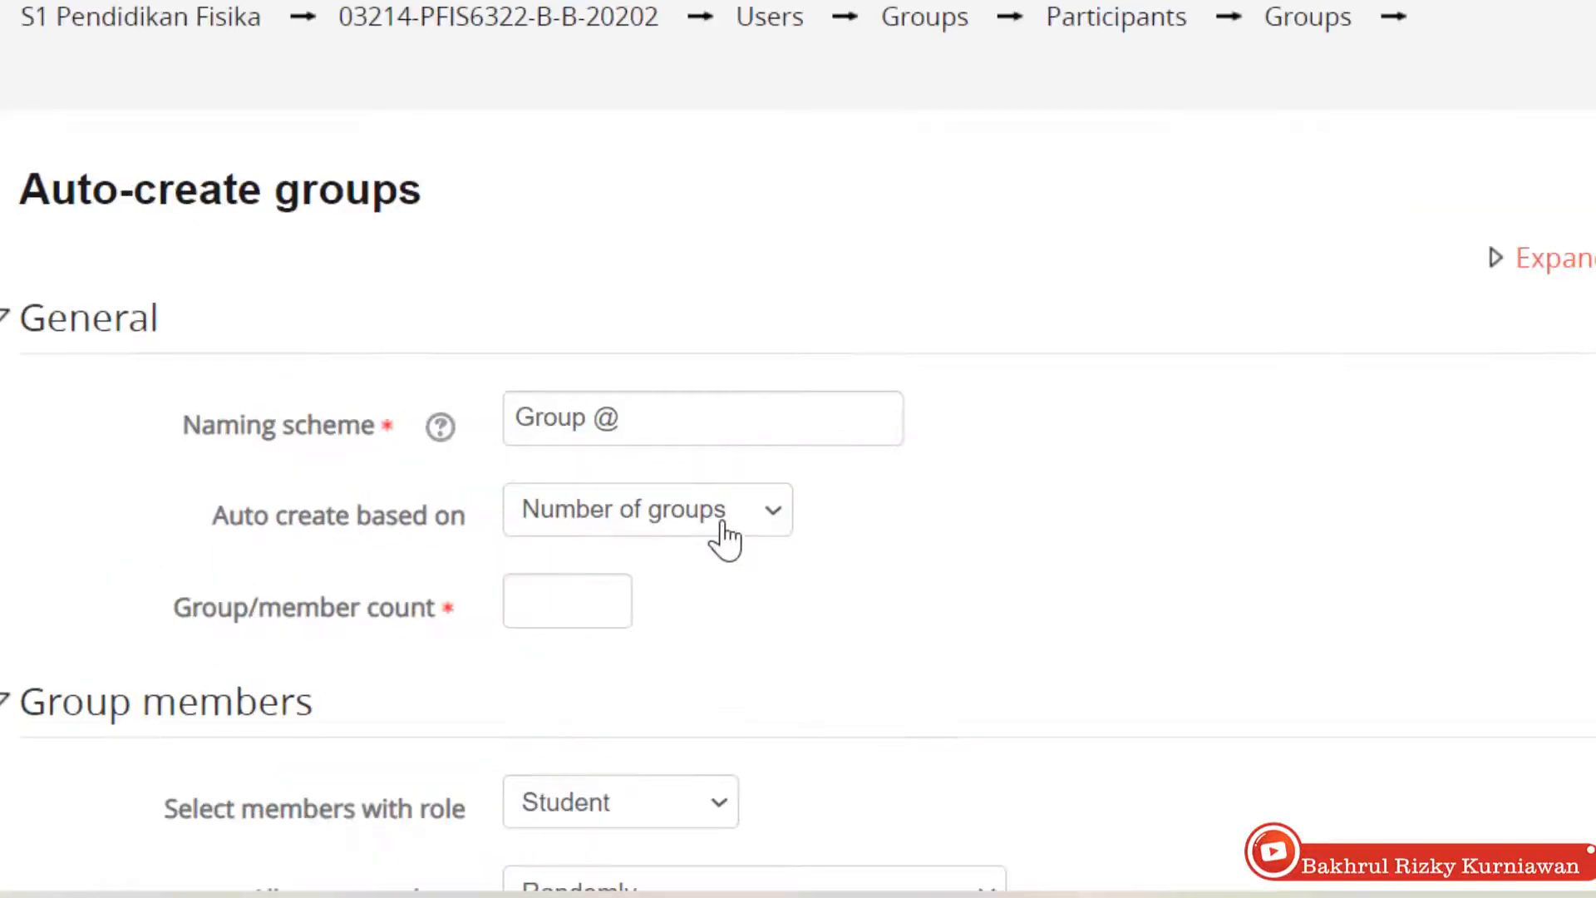
scroll(721, 499, down, 2)
click(746, 337)
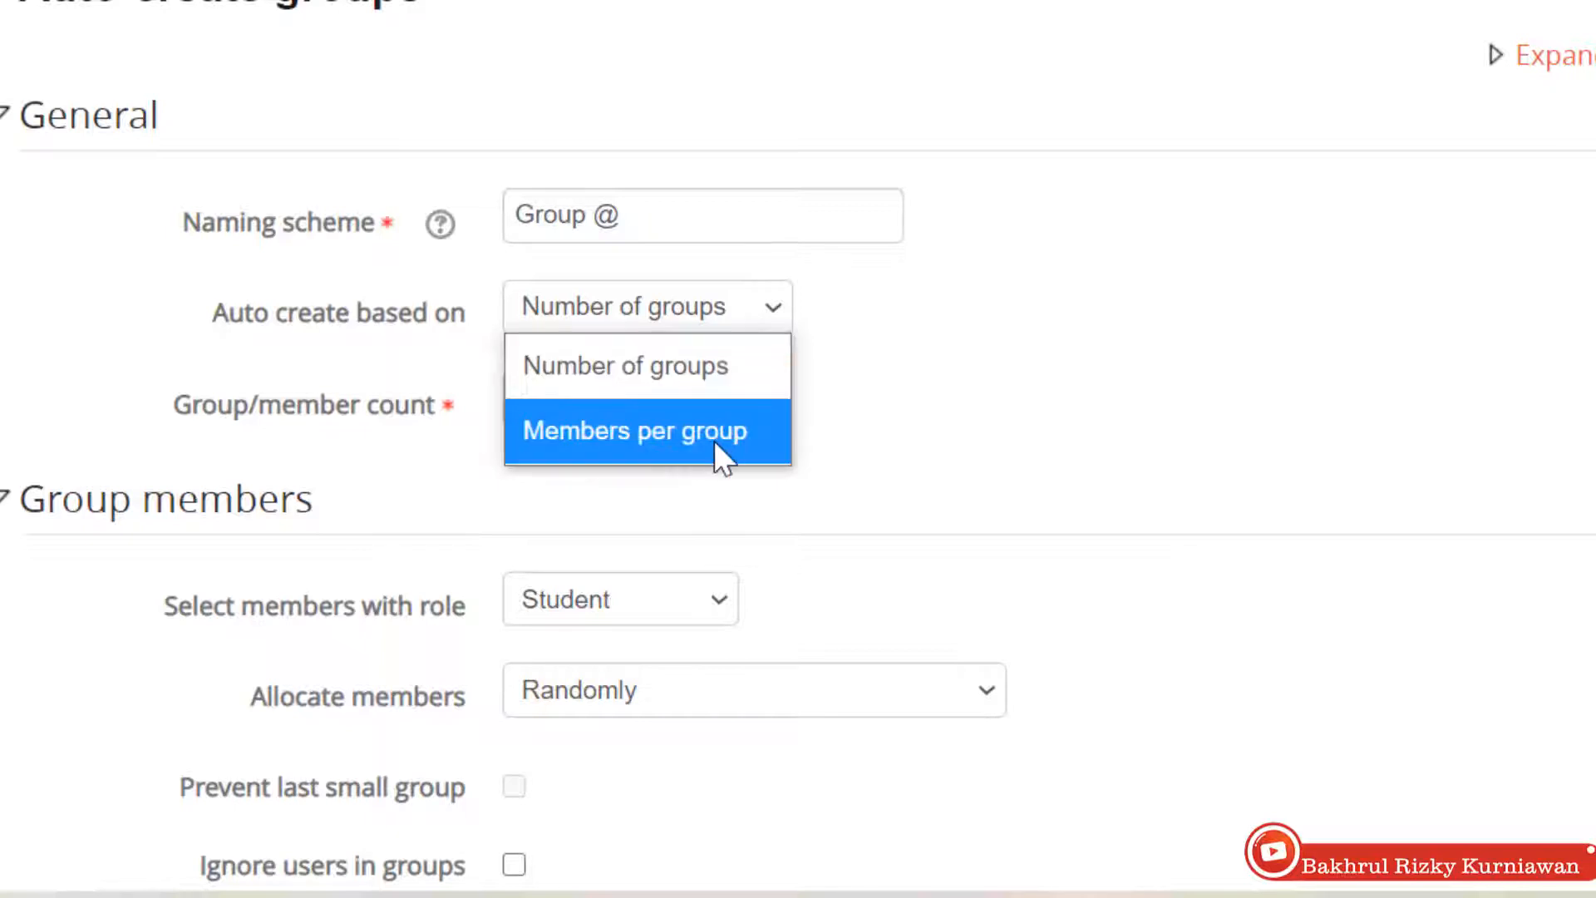
click(732, 366)
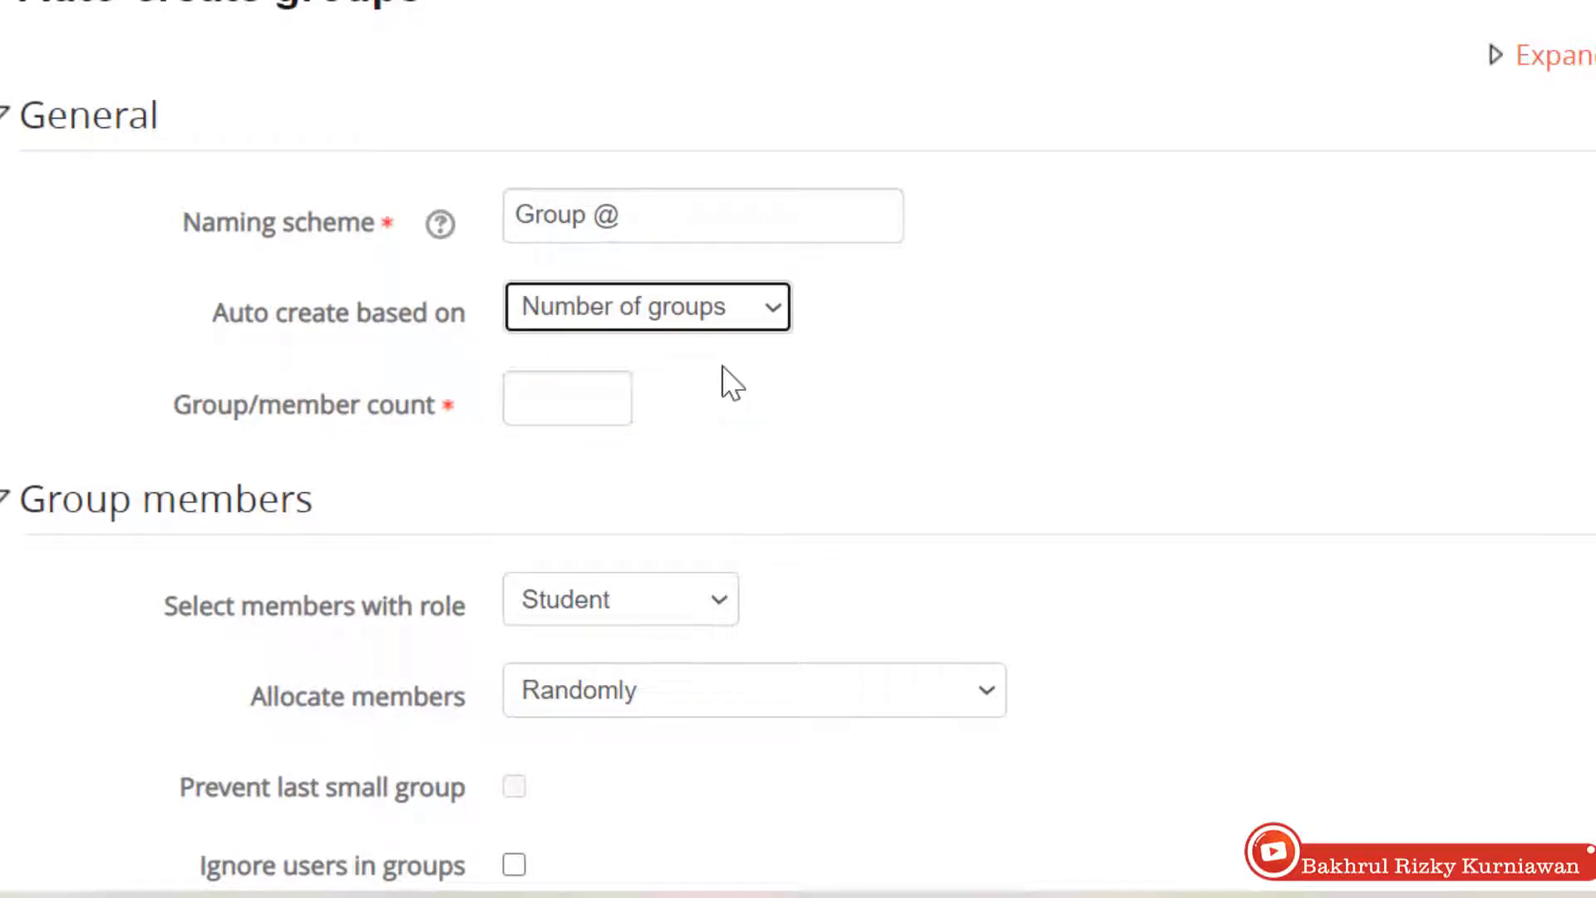
click(560, 408)
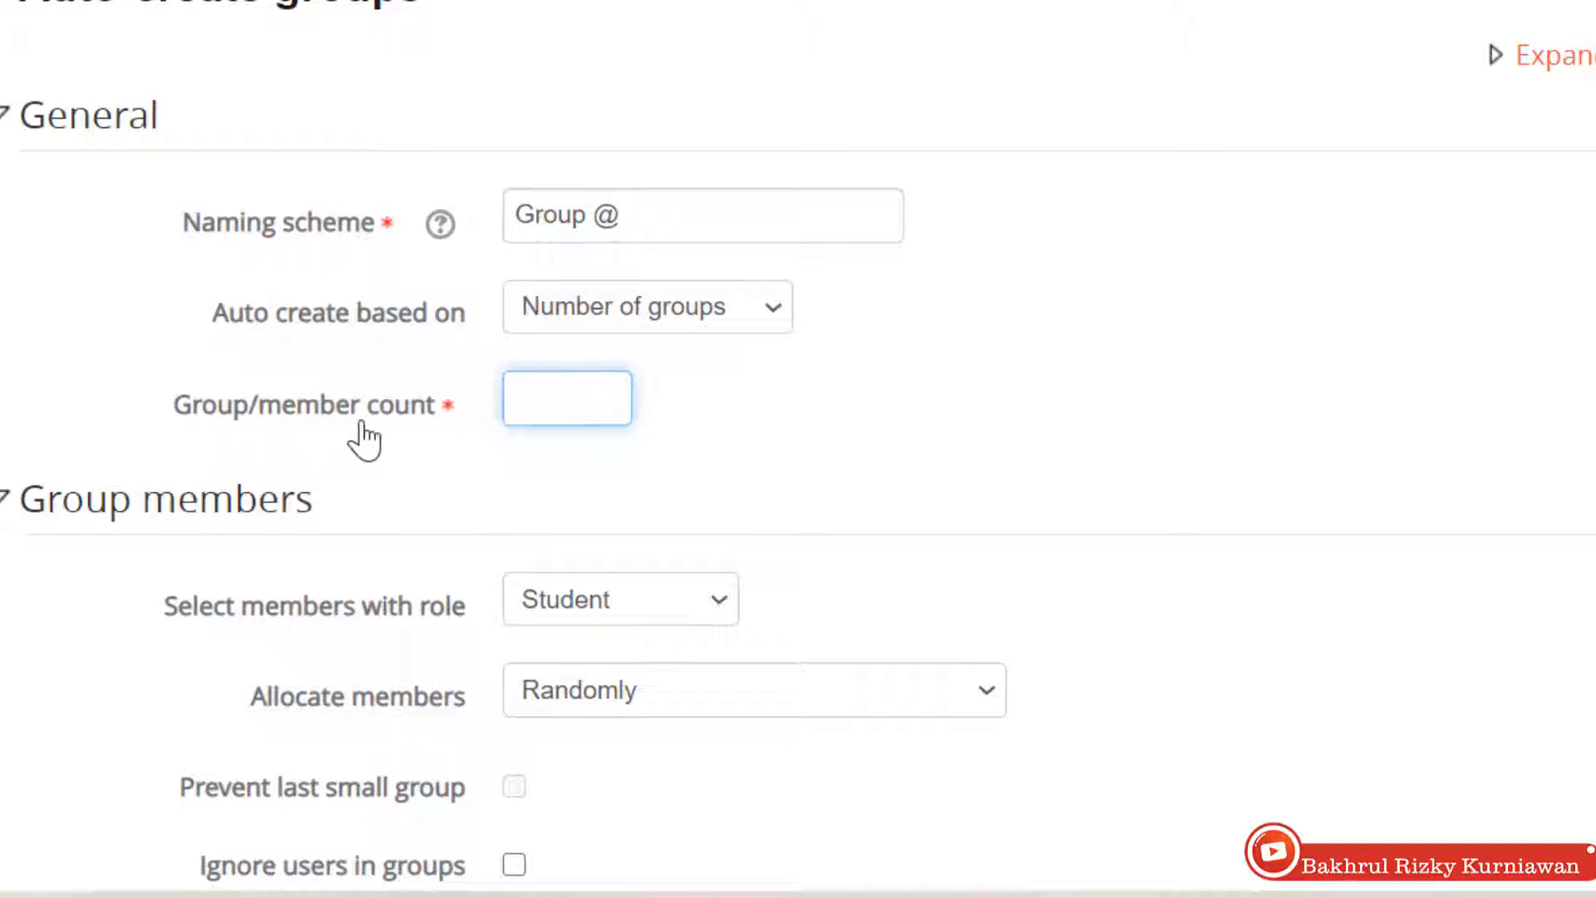
text(5)
Step: Keep the member allocation set to Randomly and generate a preview of the groups
scroll(806, 428, down, 5)
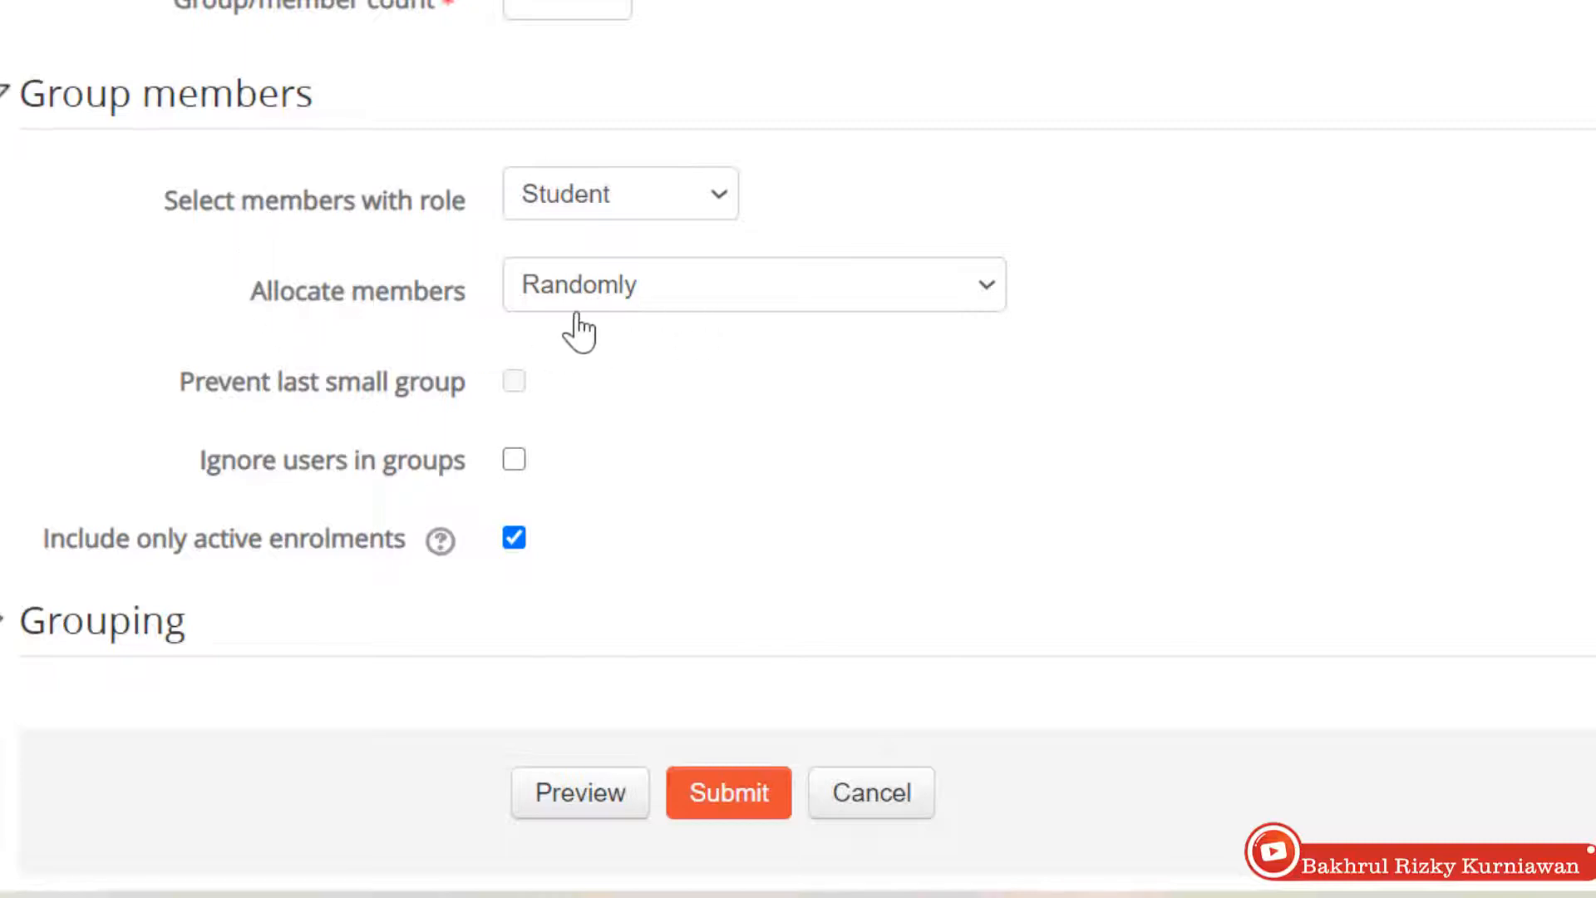
click(669, 316)
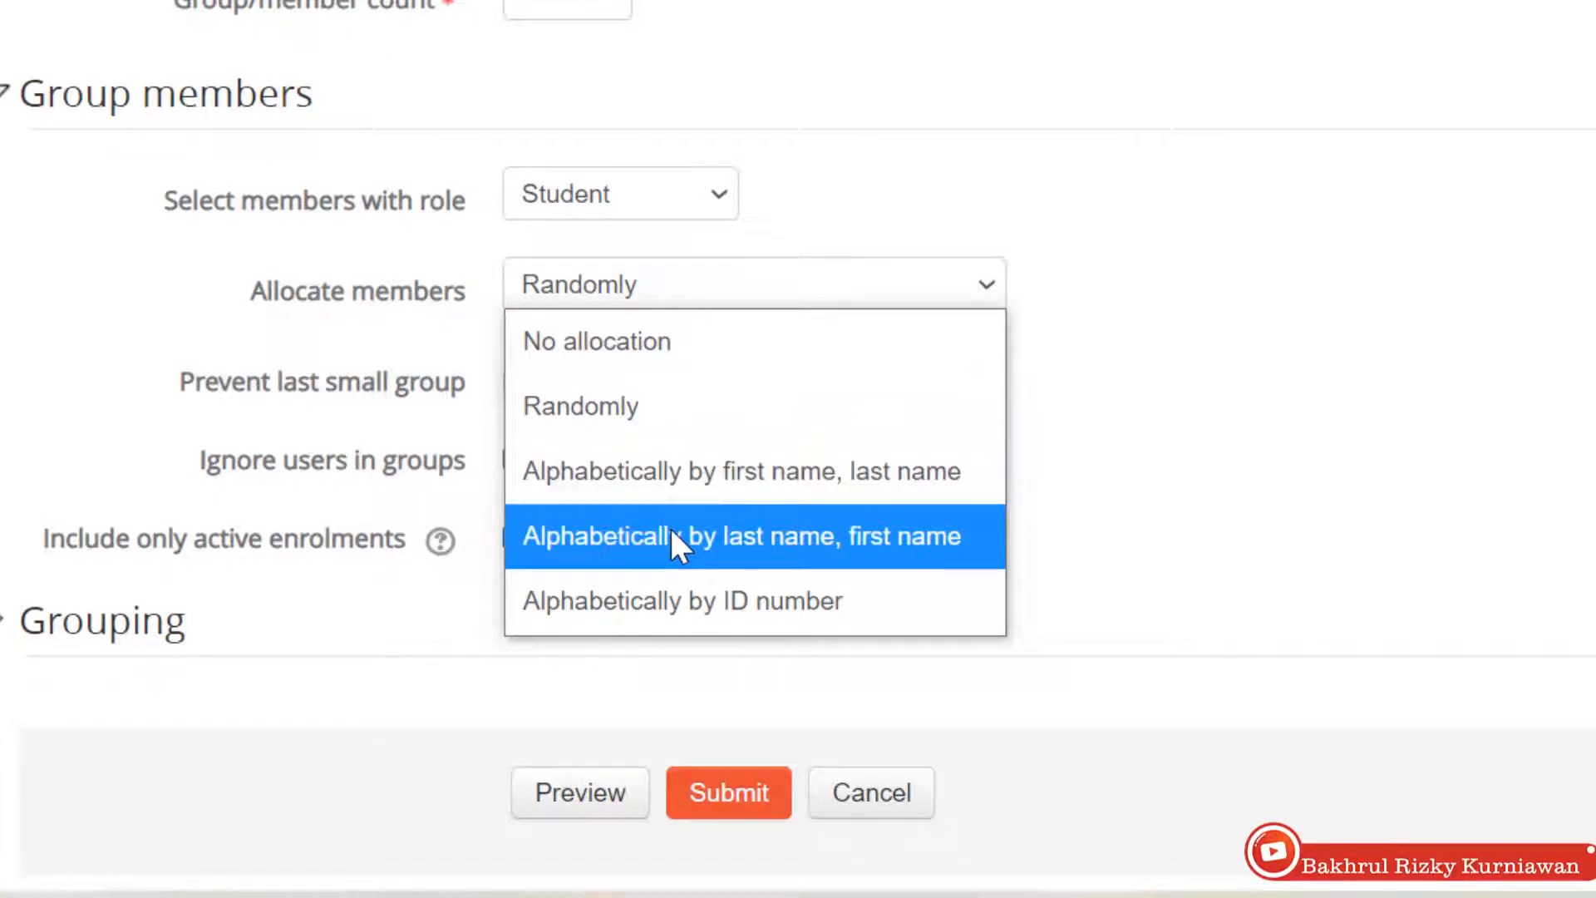
click(823, 239)
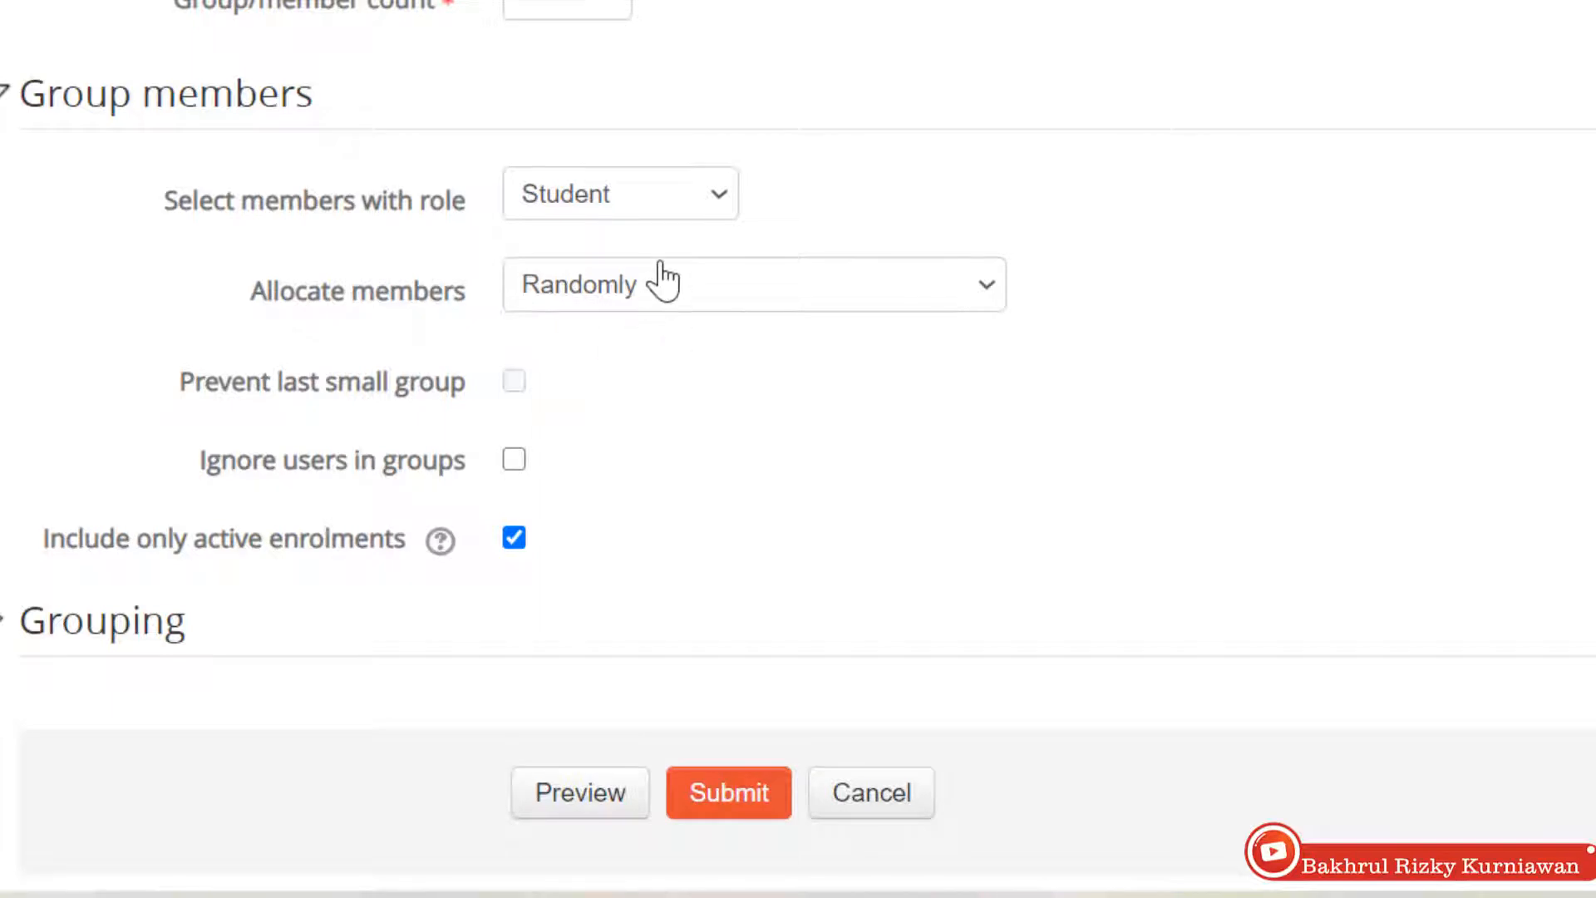
scroll(734, 430, down, 2)
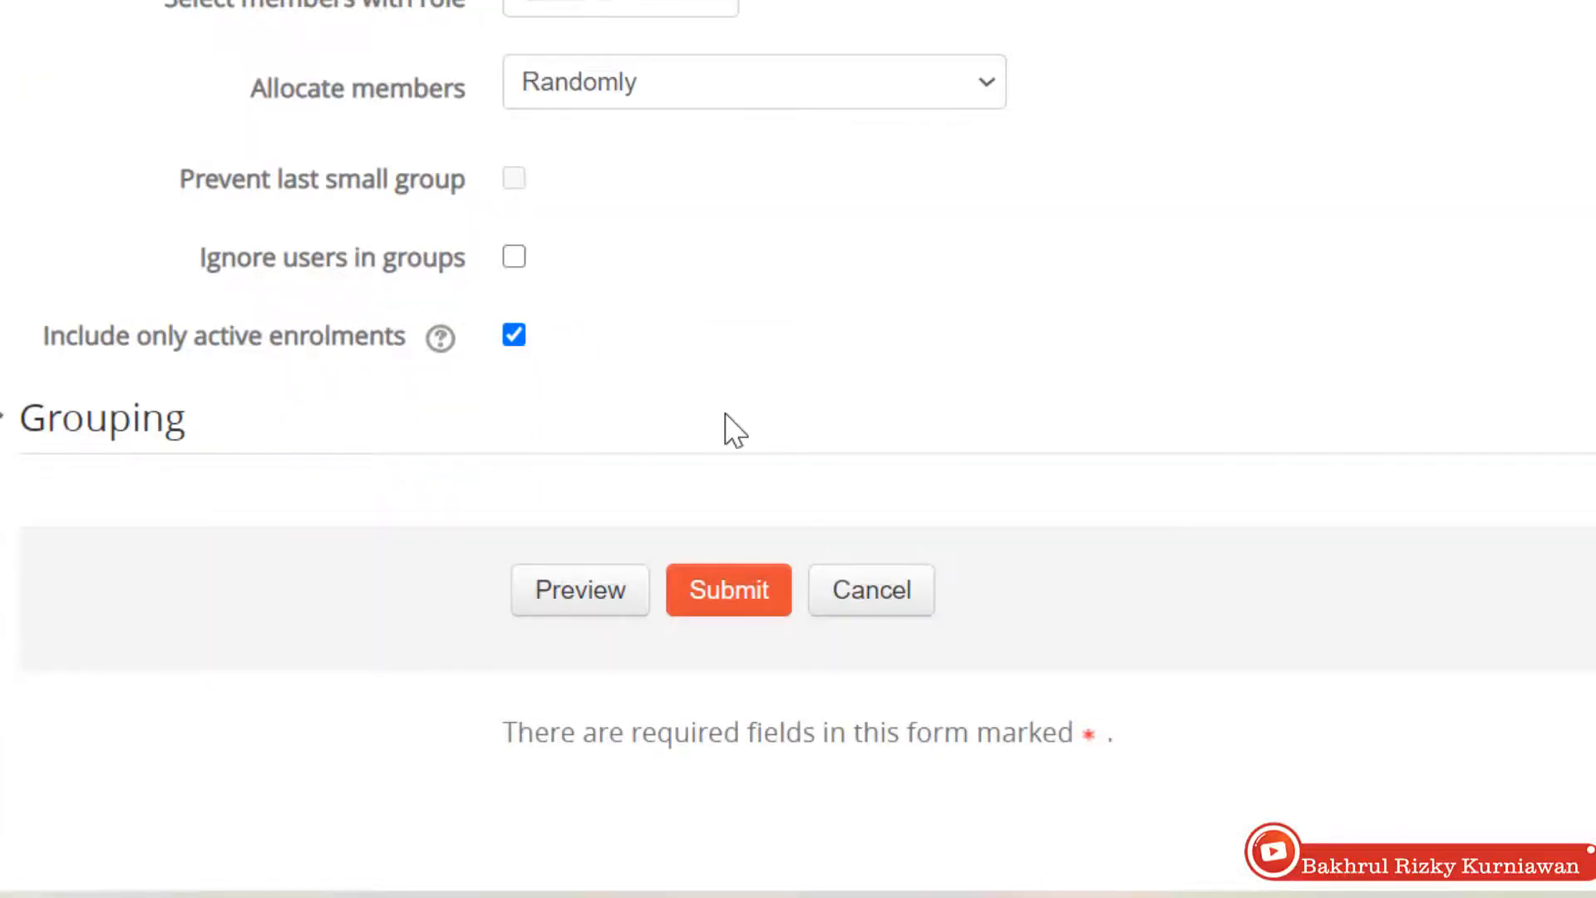
click(574, 592)
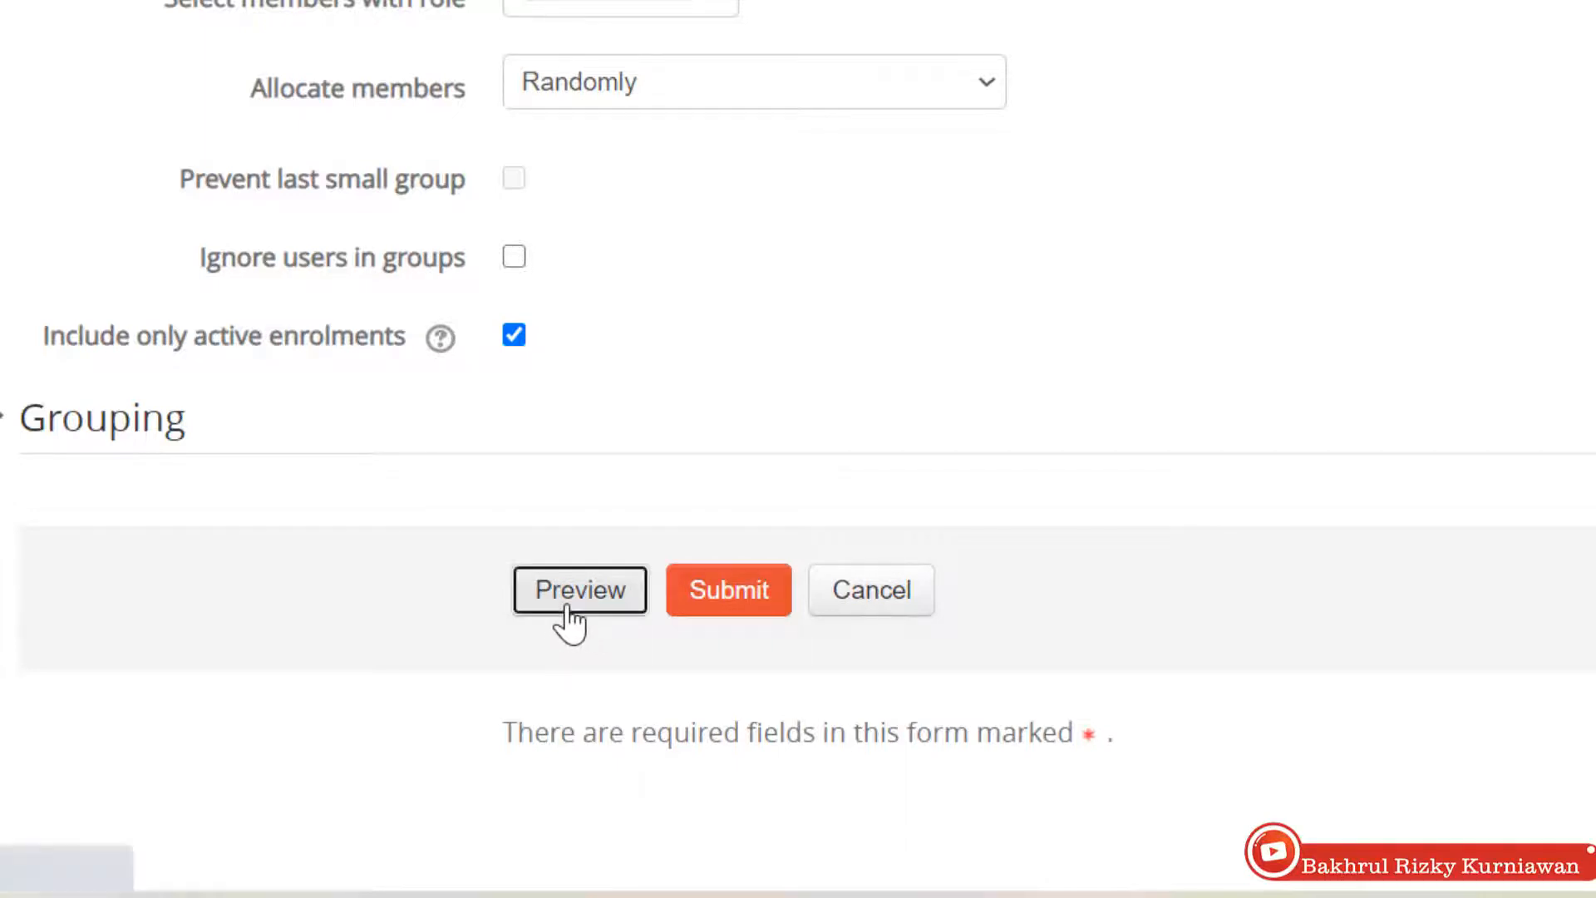
scroll(570, 622, down, 5)
scroll(570, 623, down, 3)
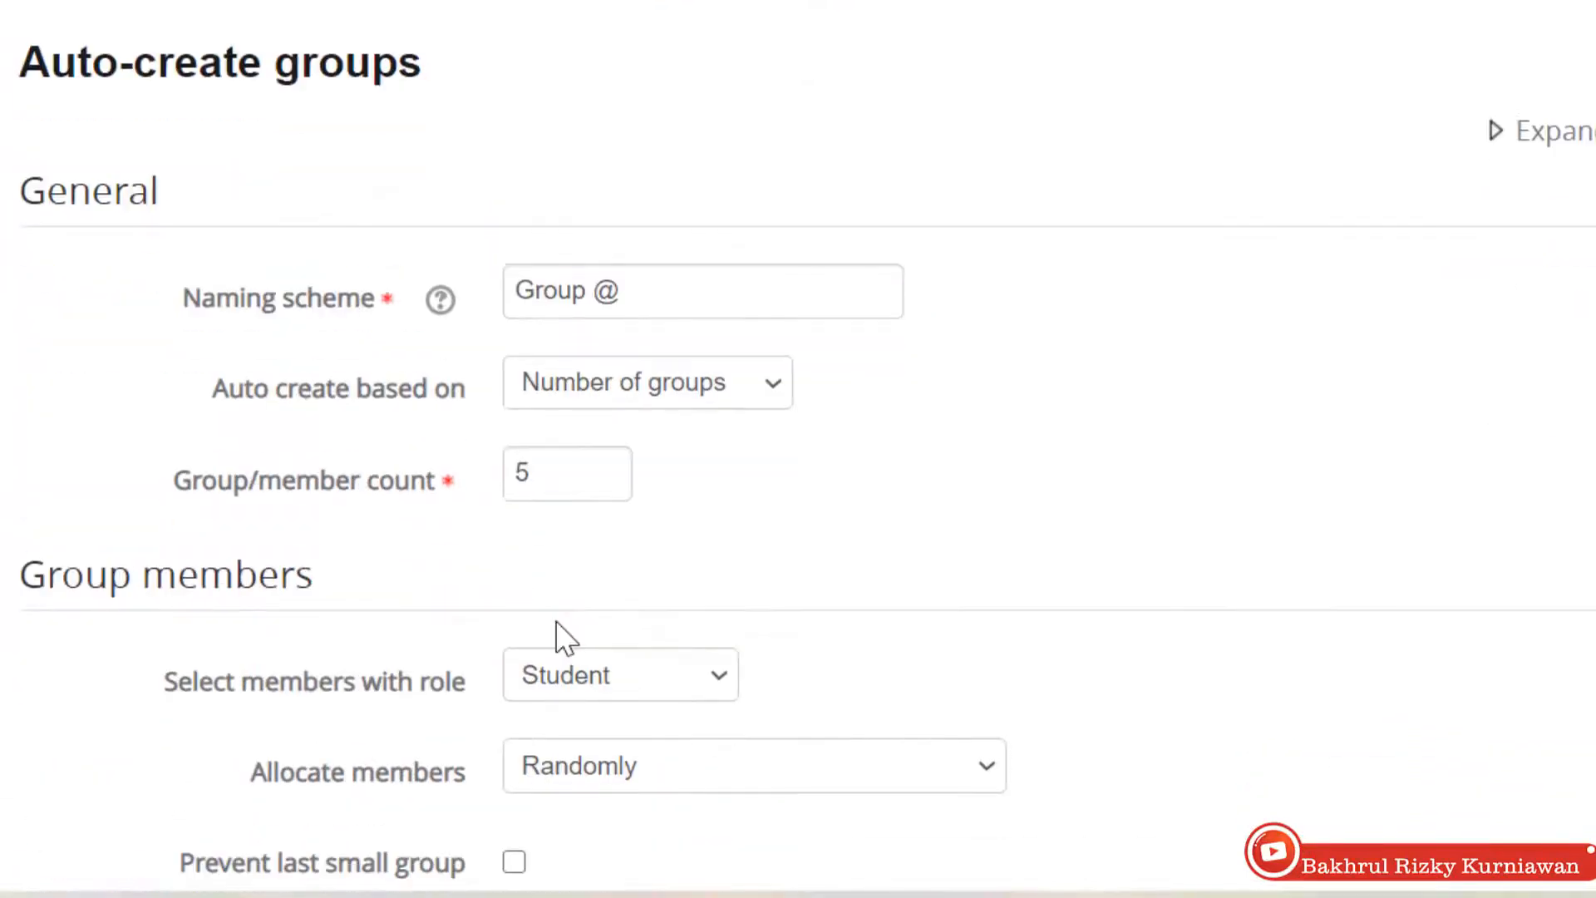
scroll(555, 640, down, 8)
scroll(524, 761, down, 5)
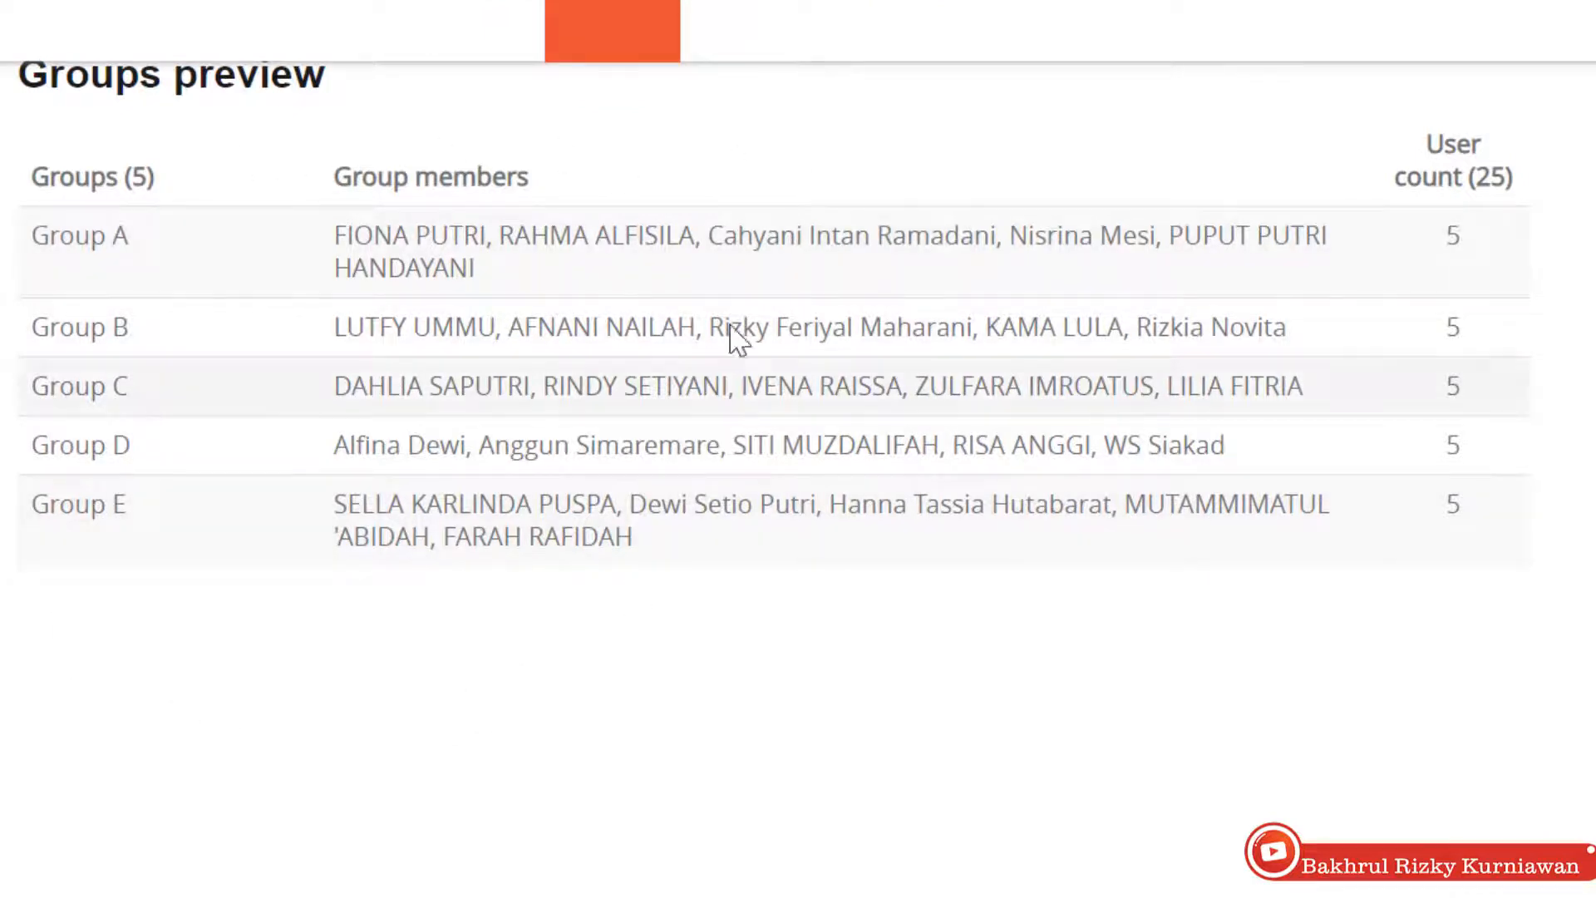
Step: Review the member distribution in the groups preview and submit the form to create the groups
scroll(313, 360, up, 2)
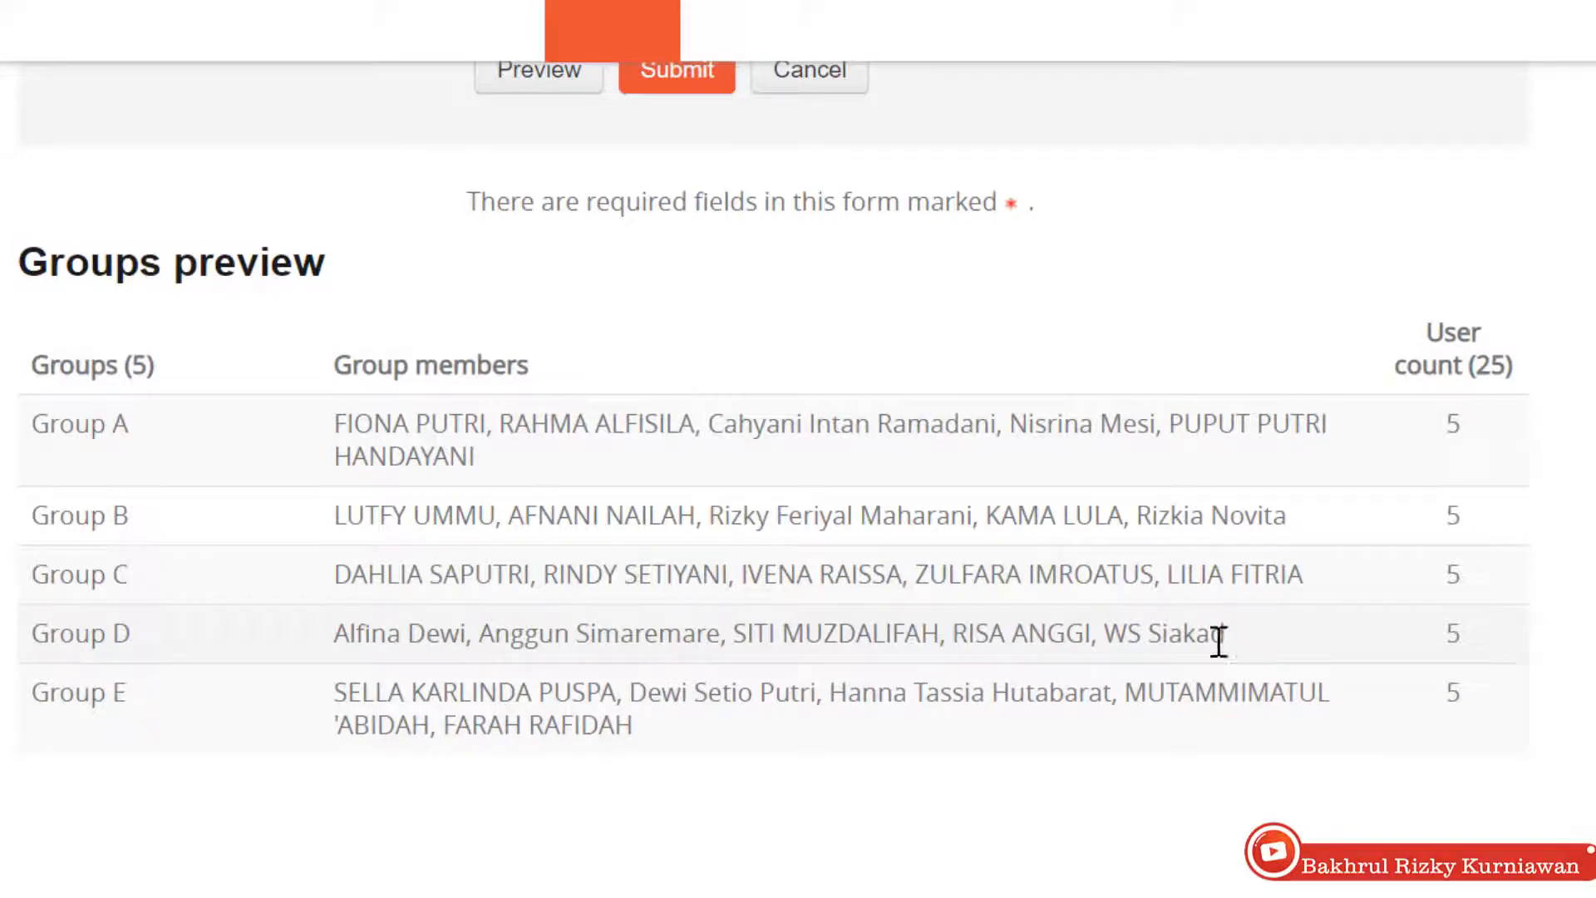
scroll(1087, 626, down, 4)
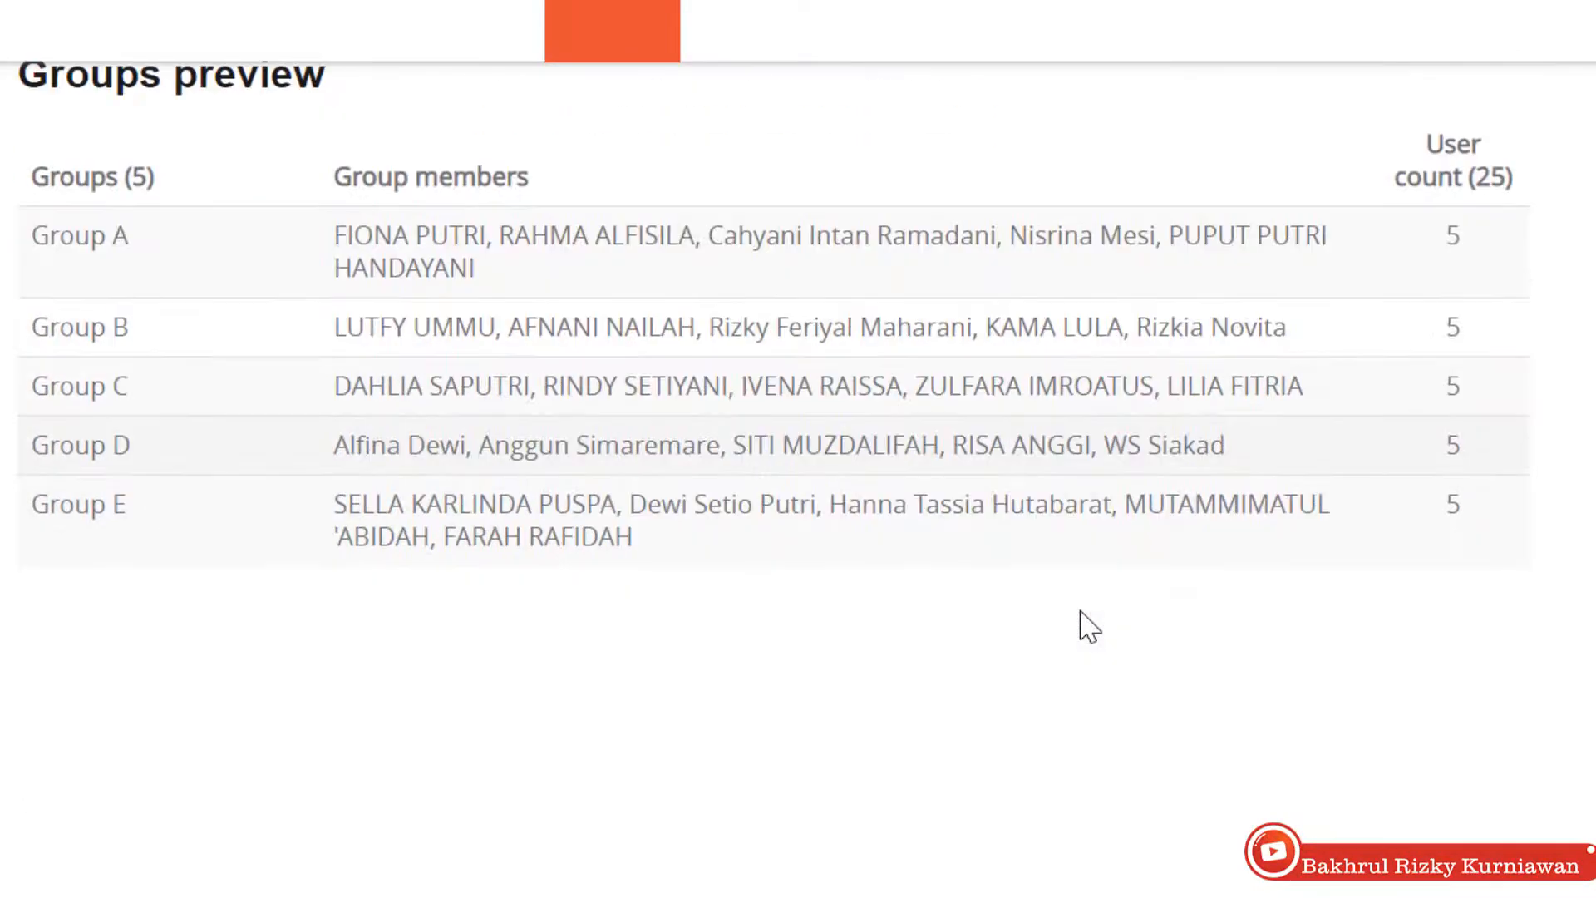
scroll(1087, 627, up, 4)
scroll(1085, 627, down, 1)
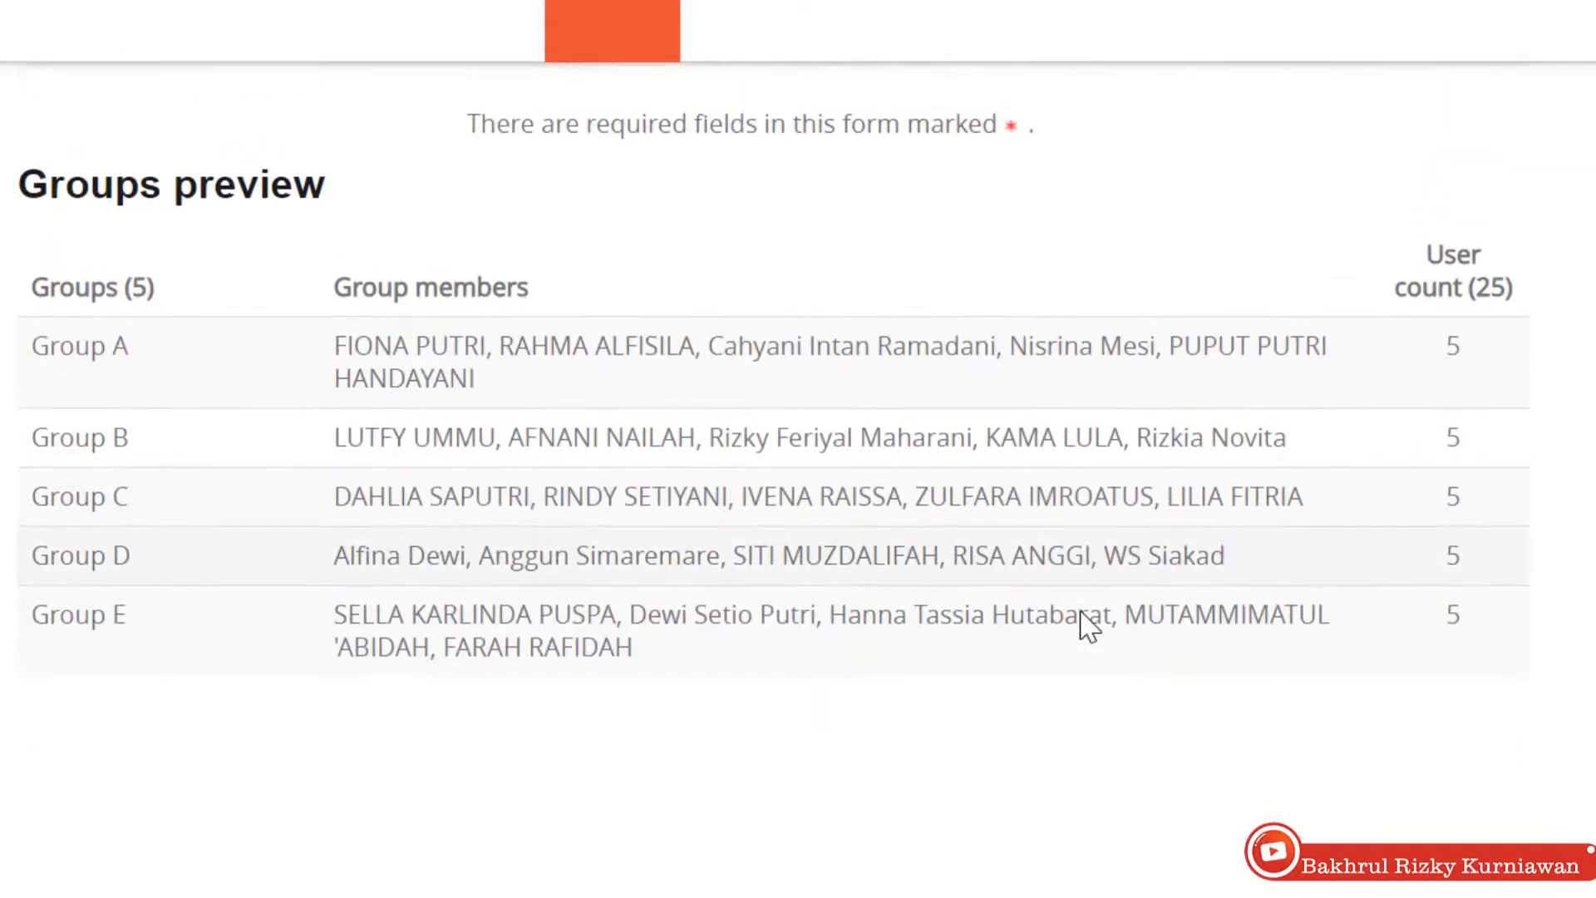
scroll(1085, 627, up, 5)
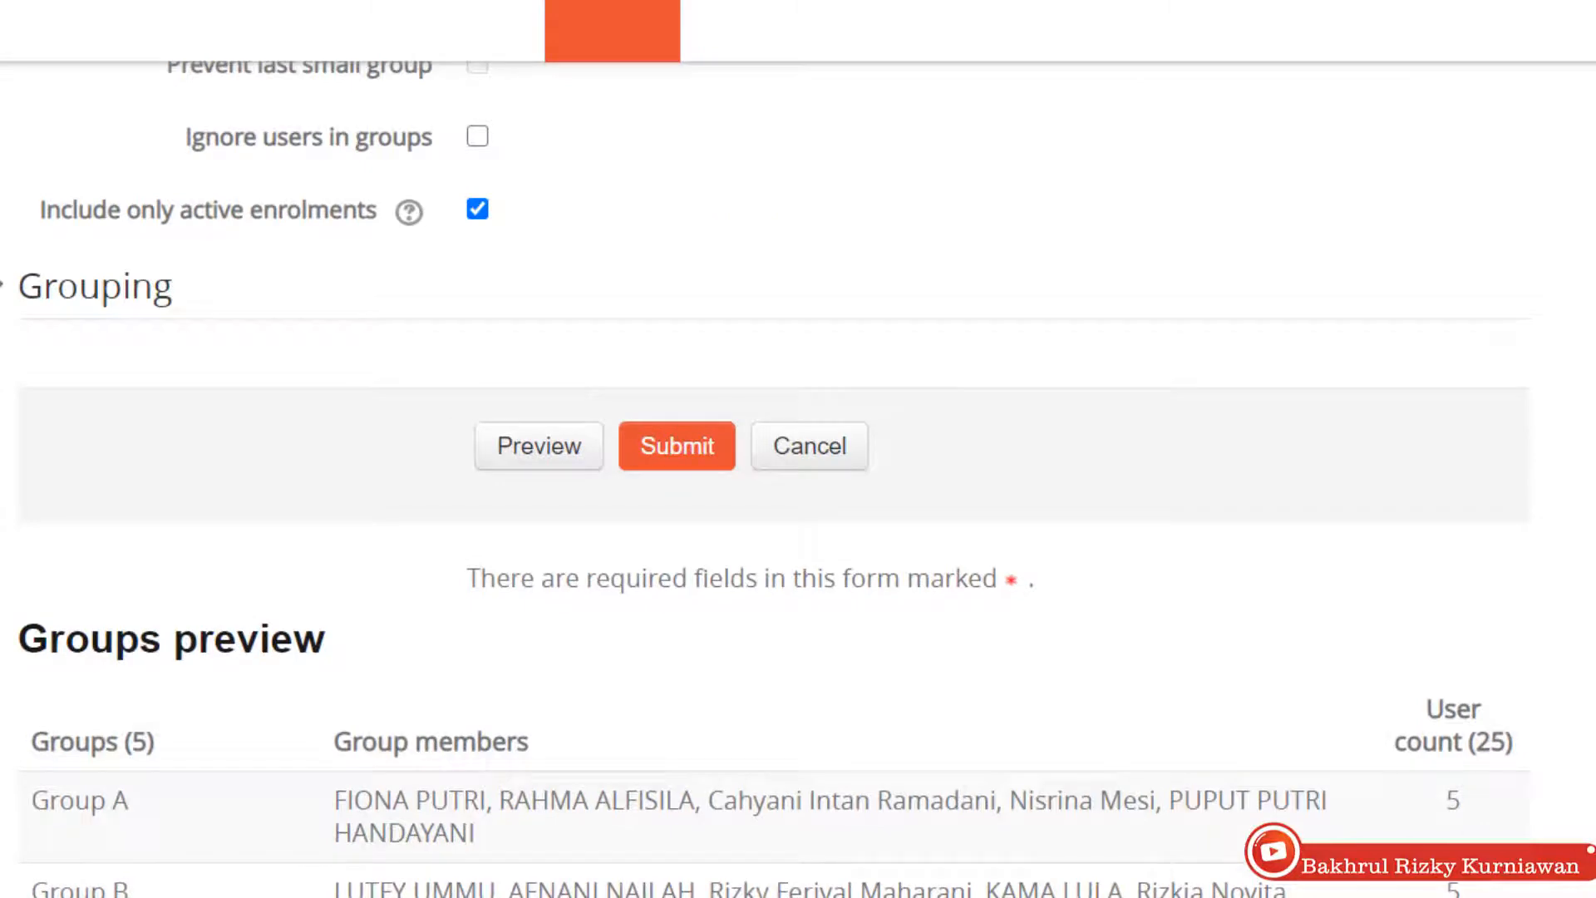
click(689, 458)
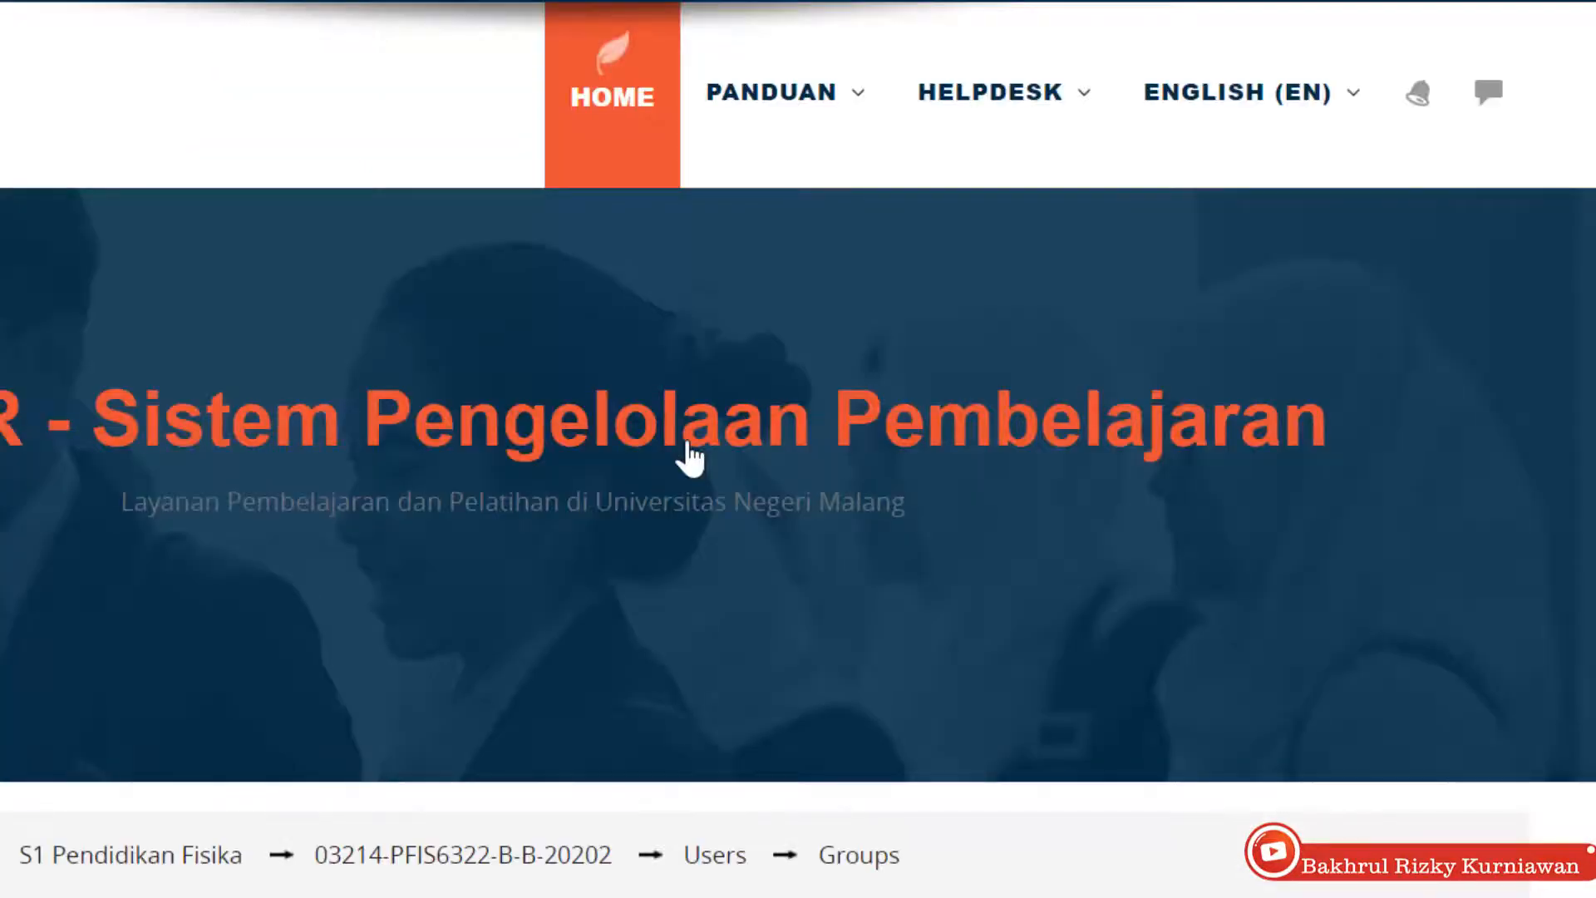
Step: View the member lists of Group A, Group B, Group C and Group D one after another
scroll(689, 458, down, 5)
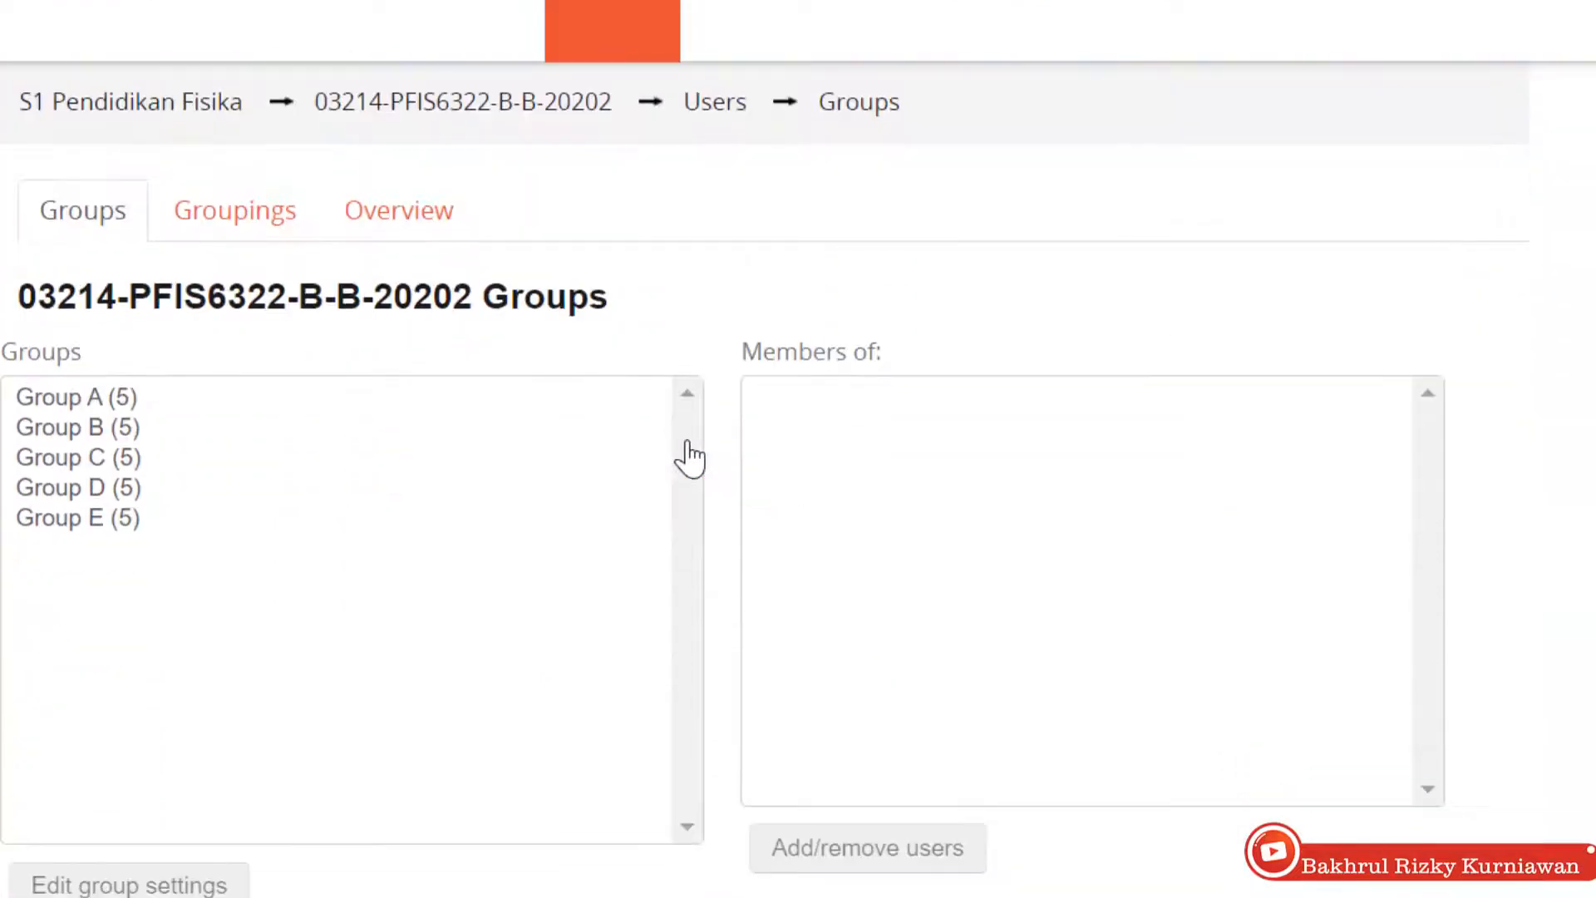
scroll(689, 459, down, 2)
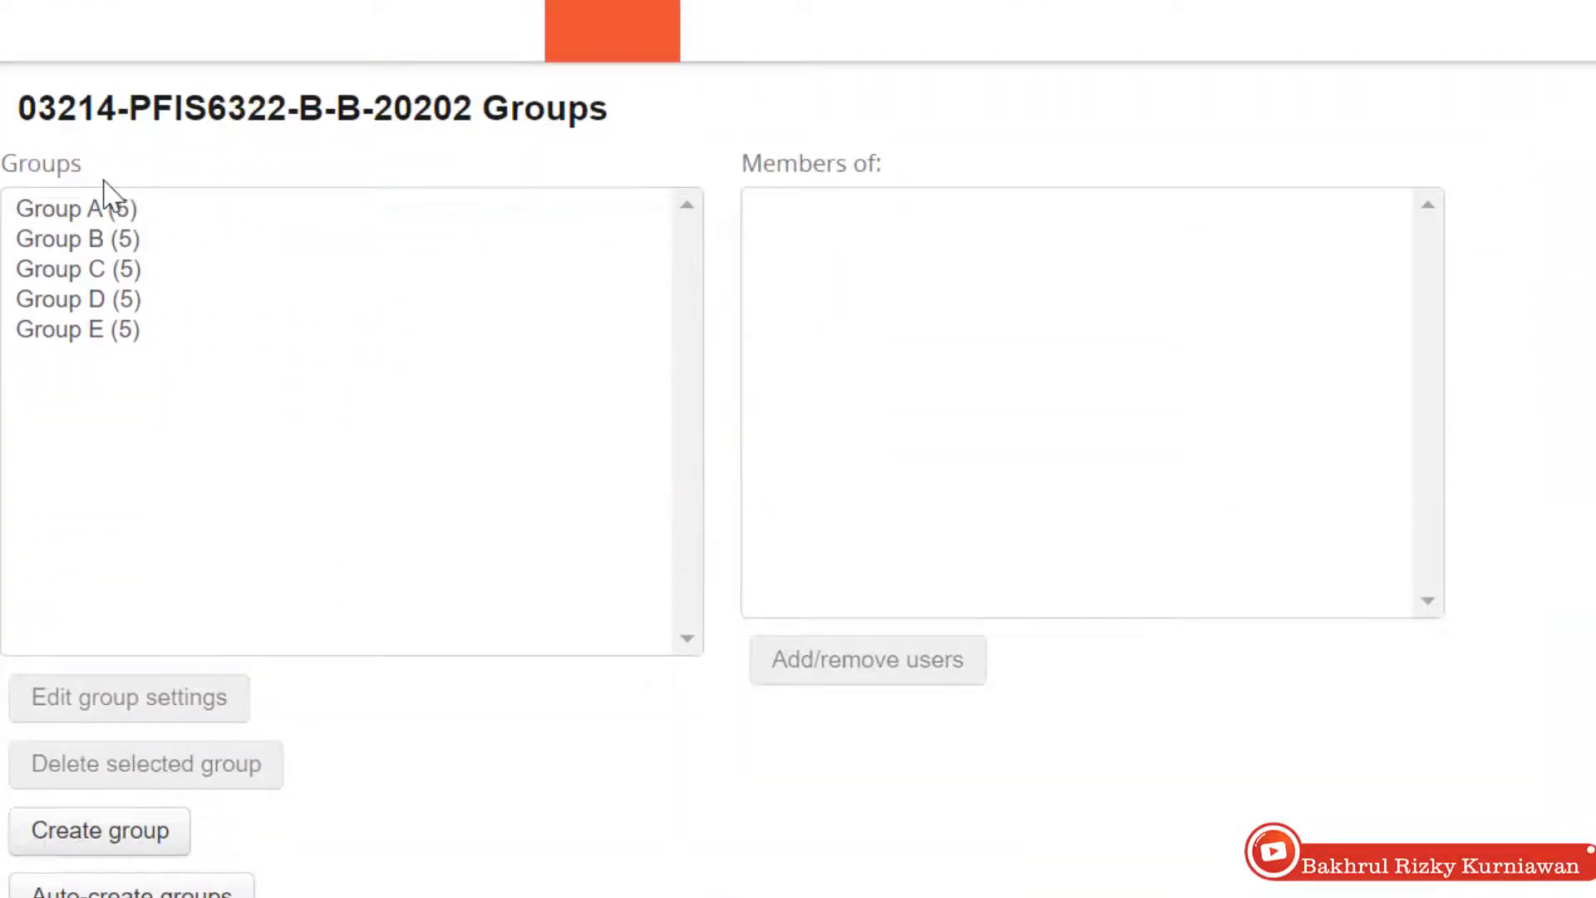
click(92, 218)
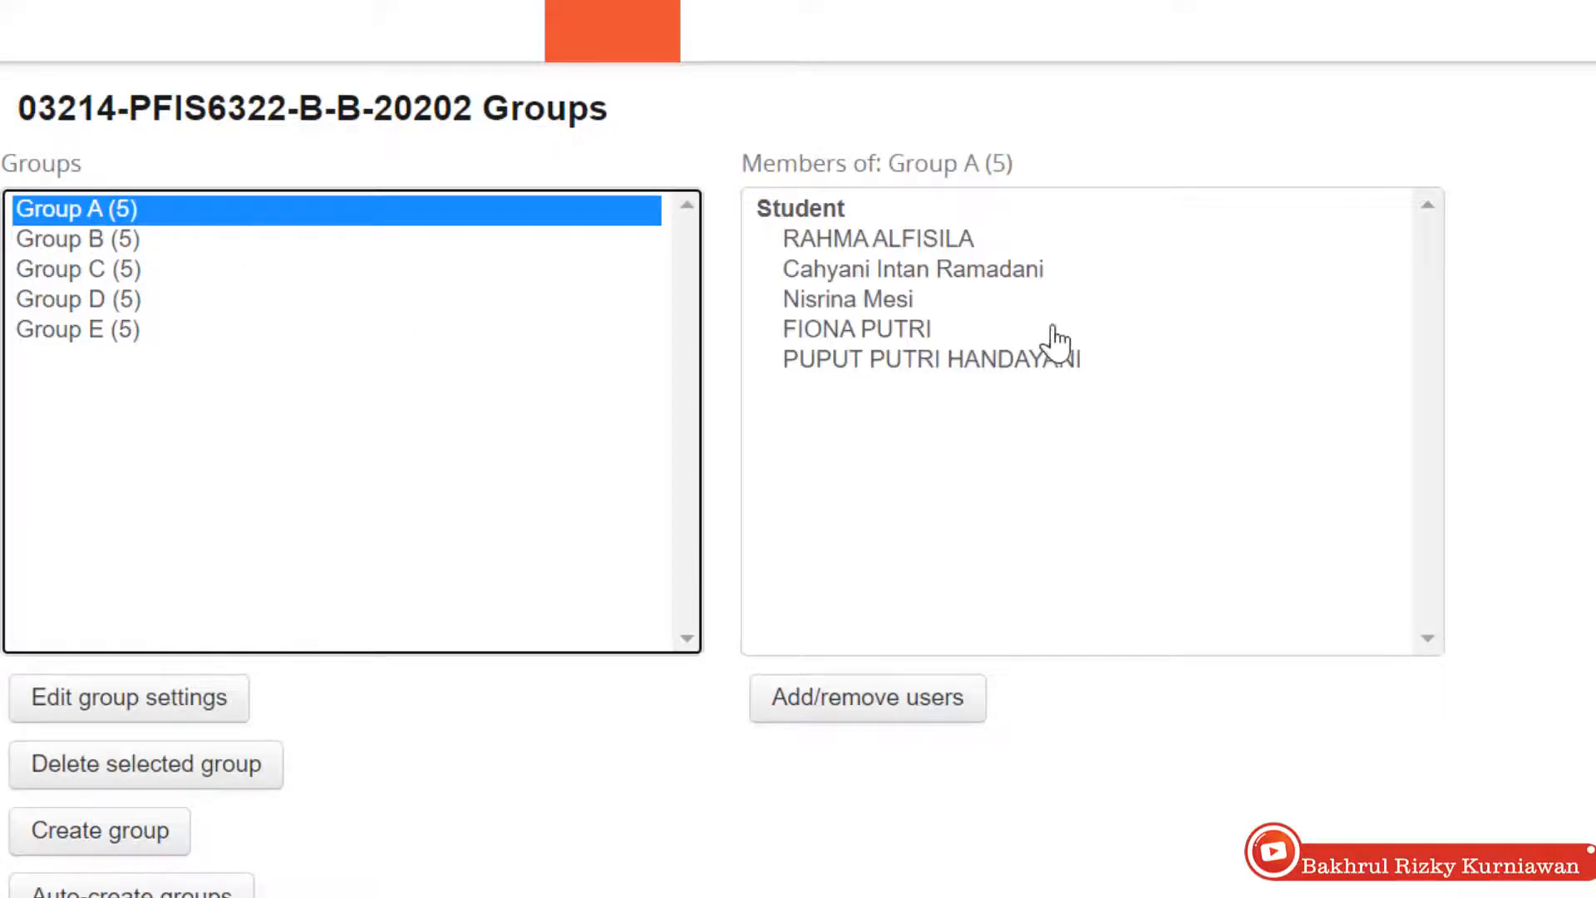
click(105, 244)
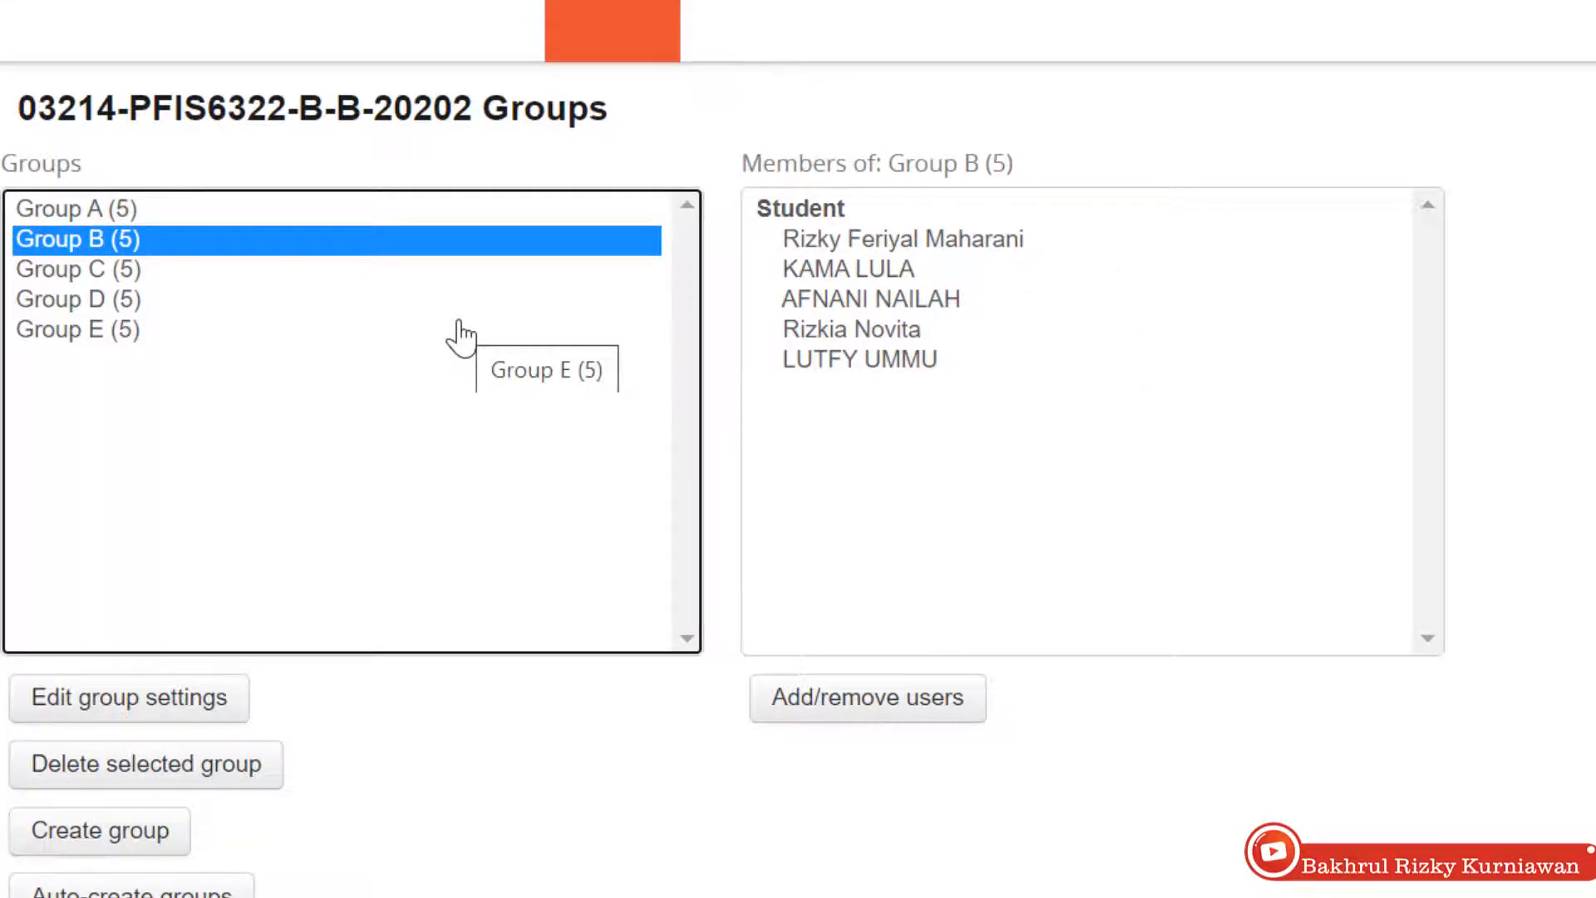
click(125, 274)
click(125, 301)
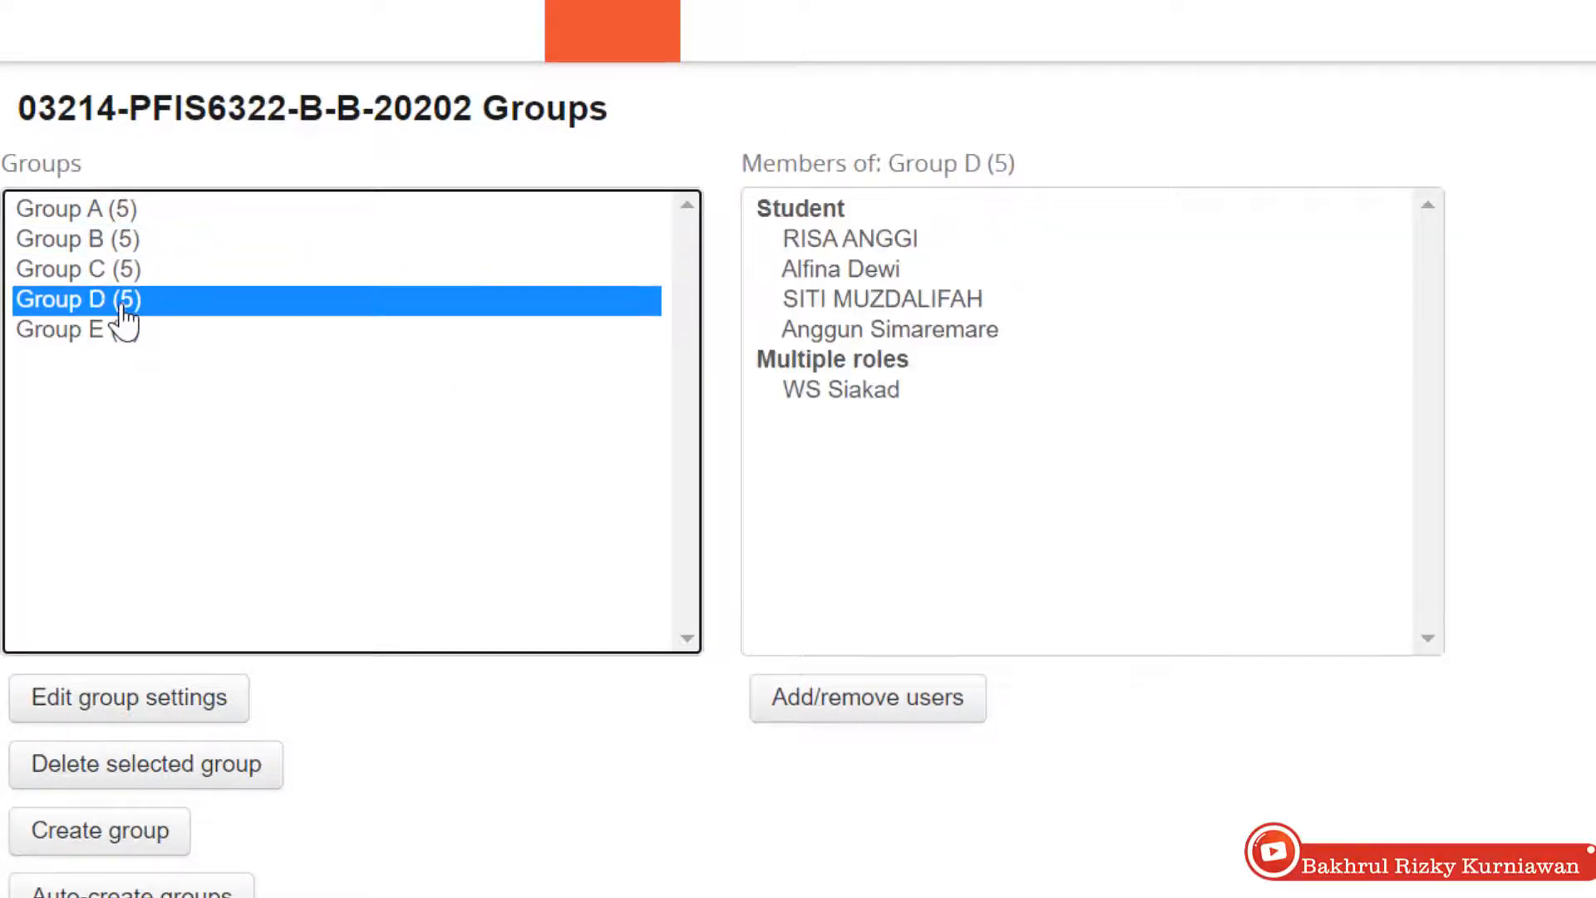
Step: Open the user management of Group D and remove the member listed under Multiple roles from the group
click(859, 408)
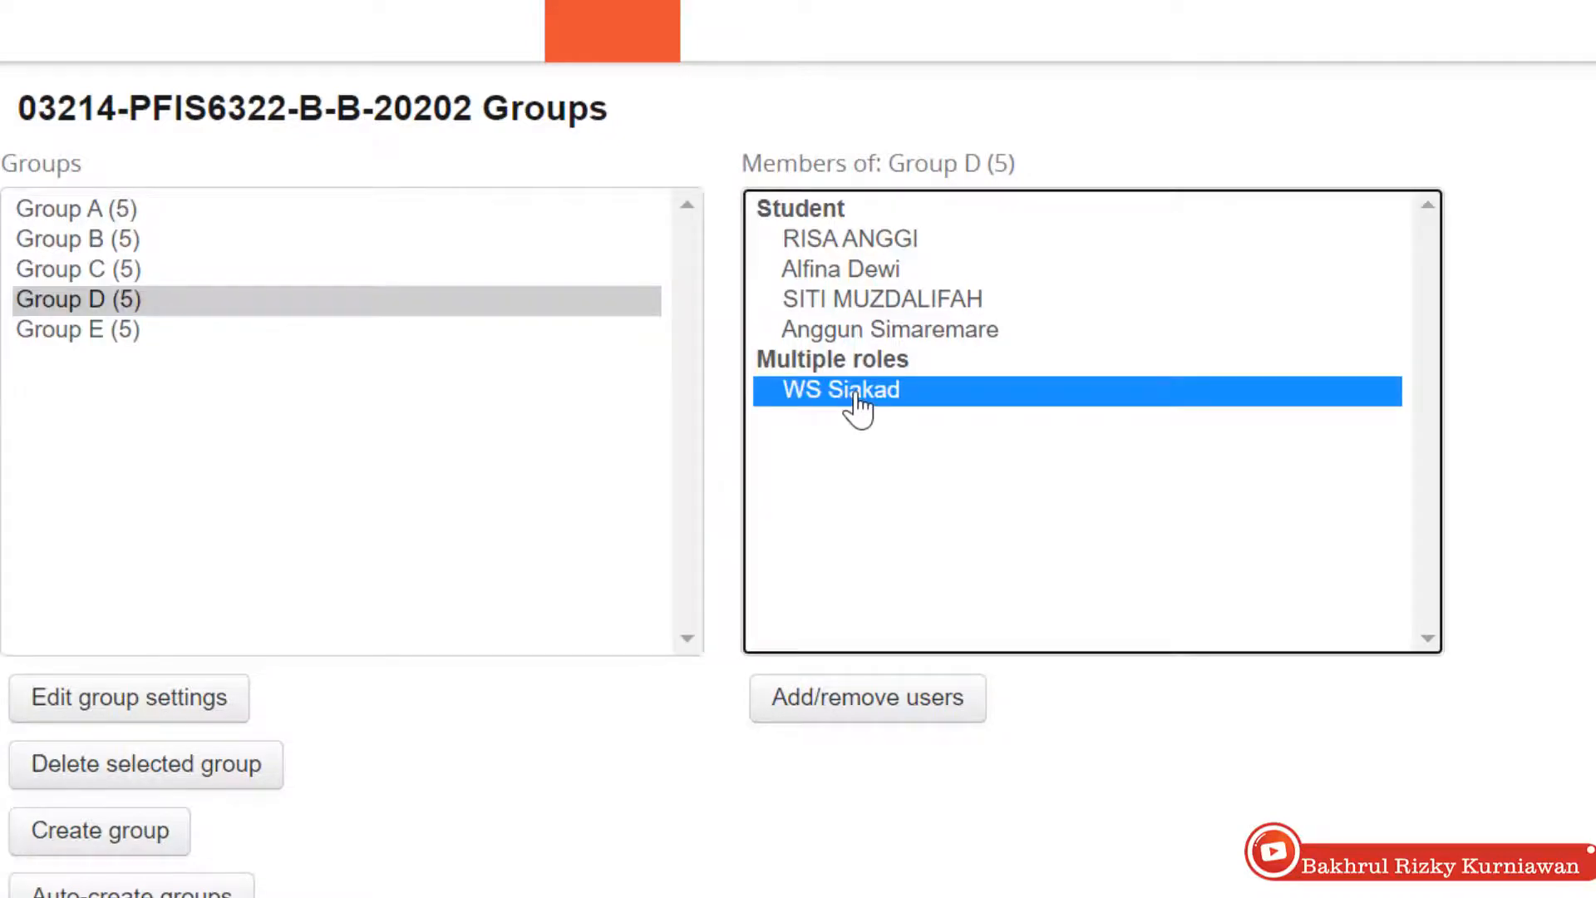
click(867, 713)
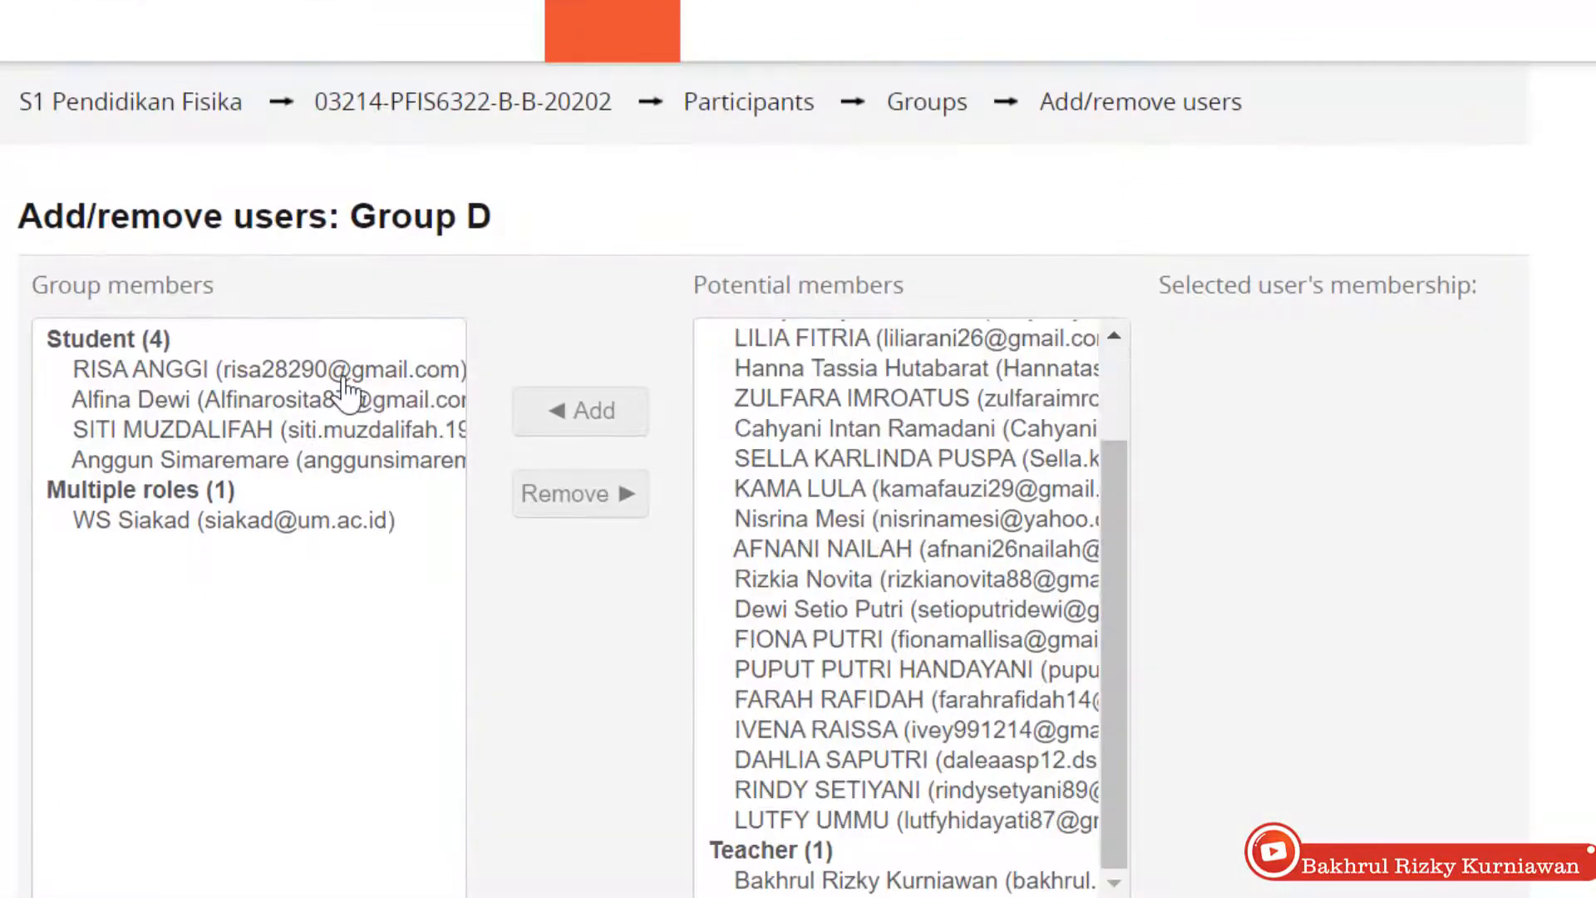
scroll(68, 467, down, 5)
scroll(178, 463, up, 3)
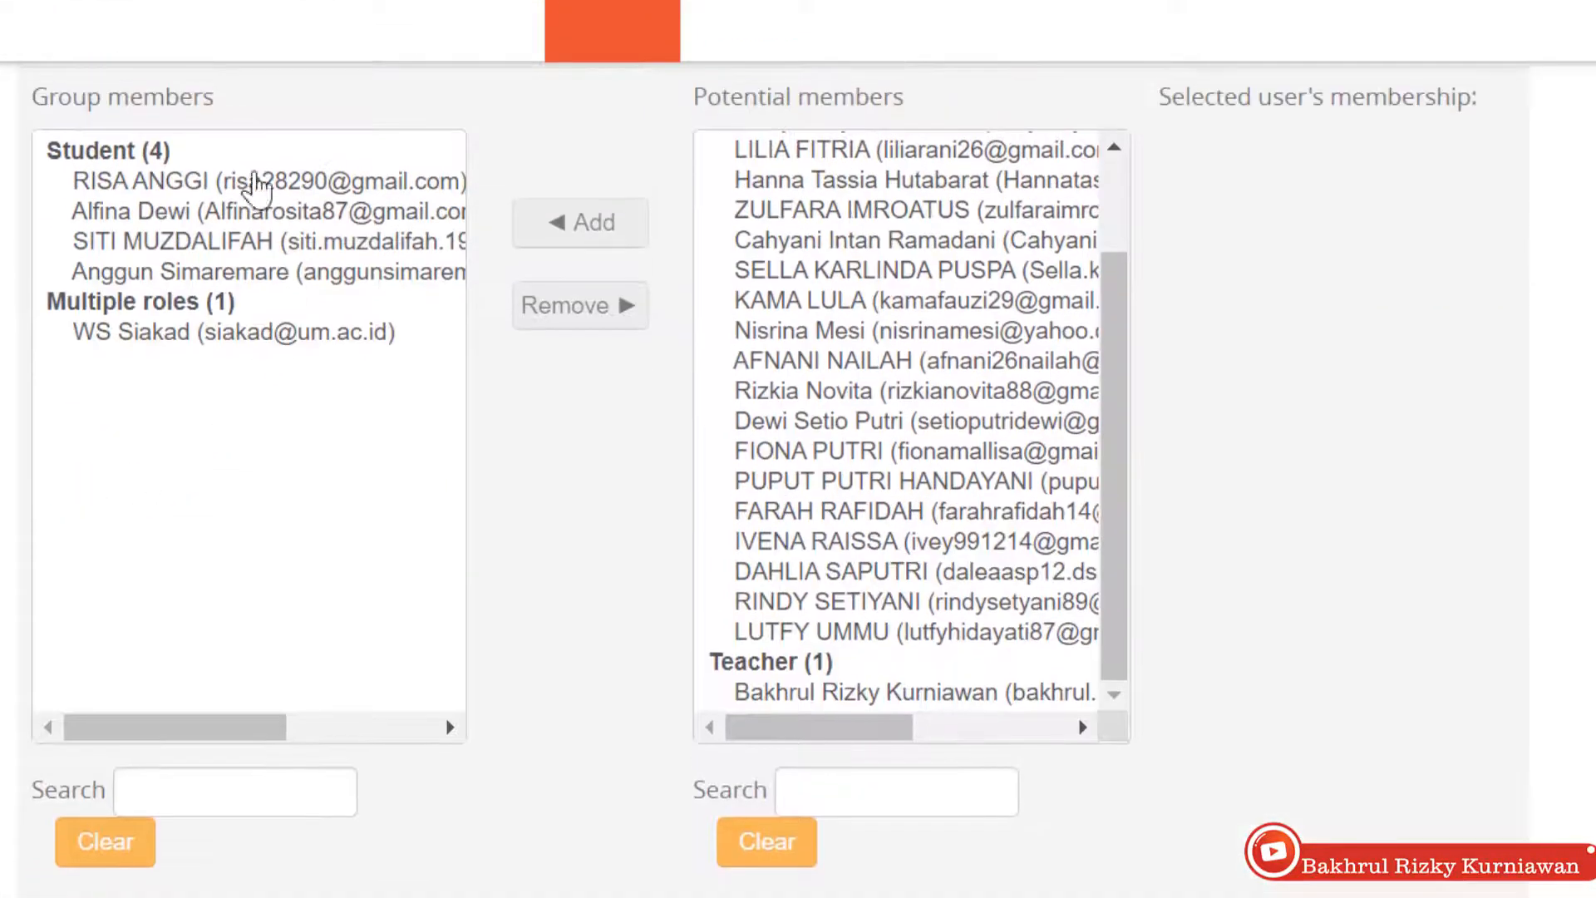
scroll(63, 363, up, 2)
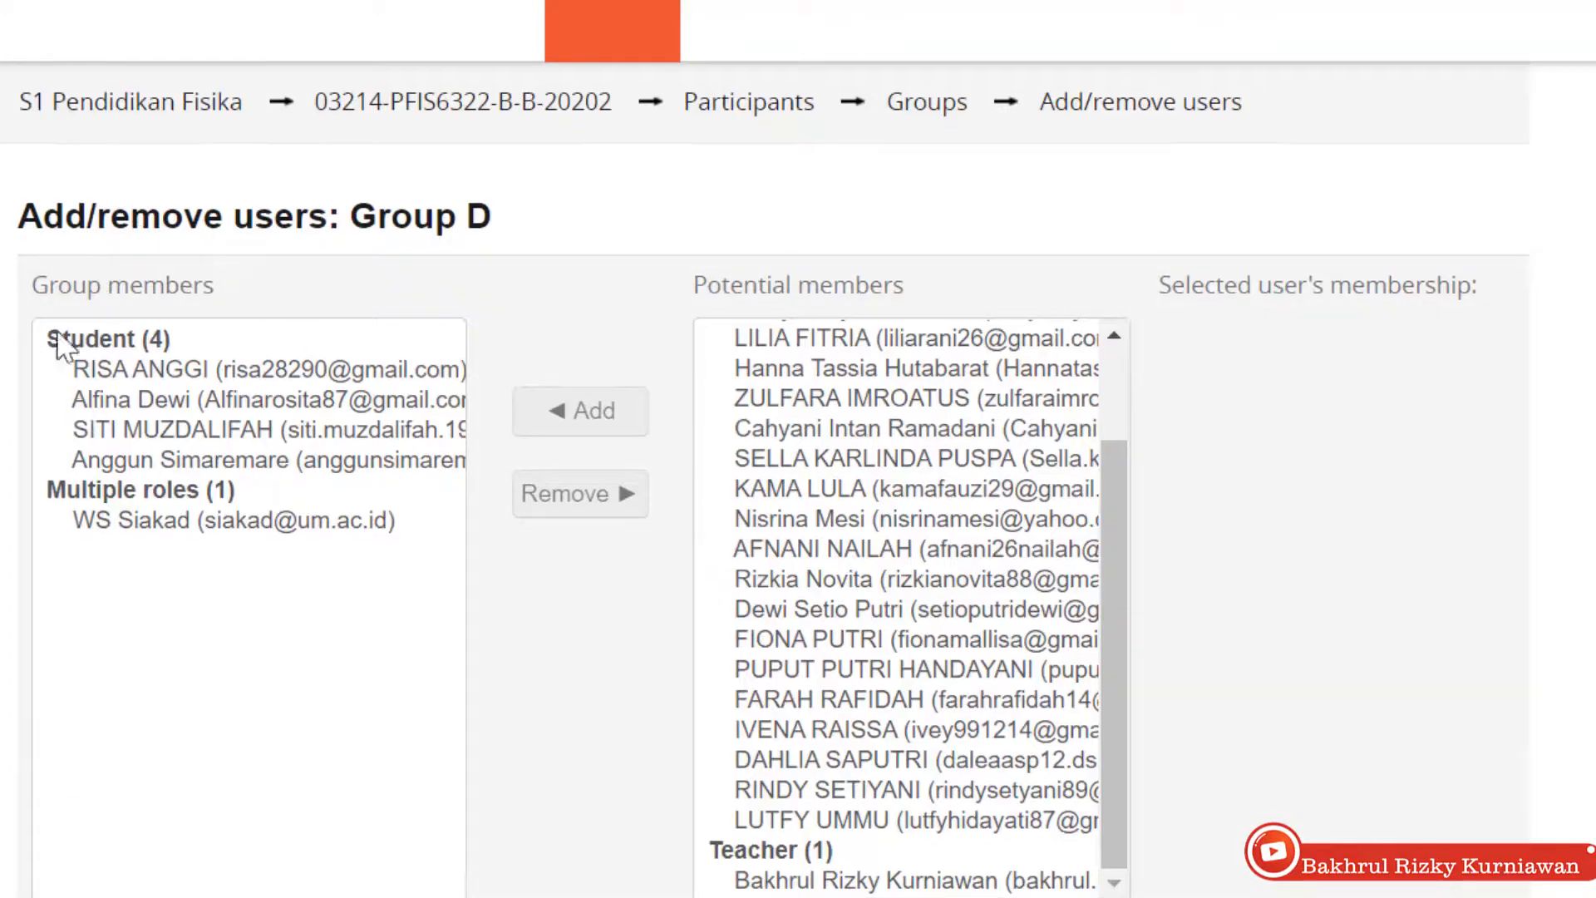
drag(352, 214, 492, 219)
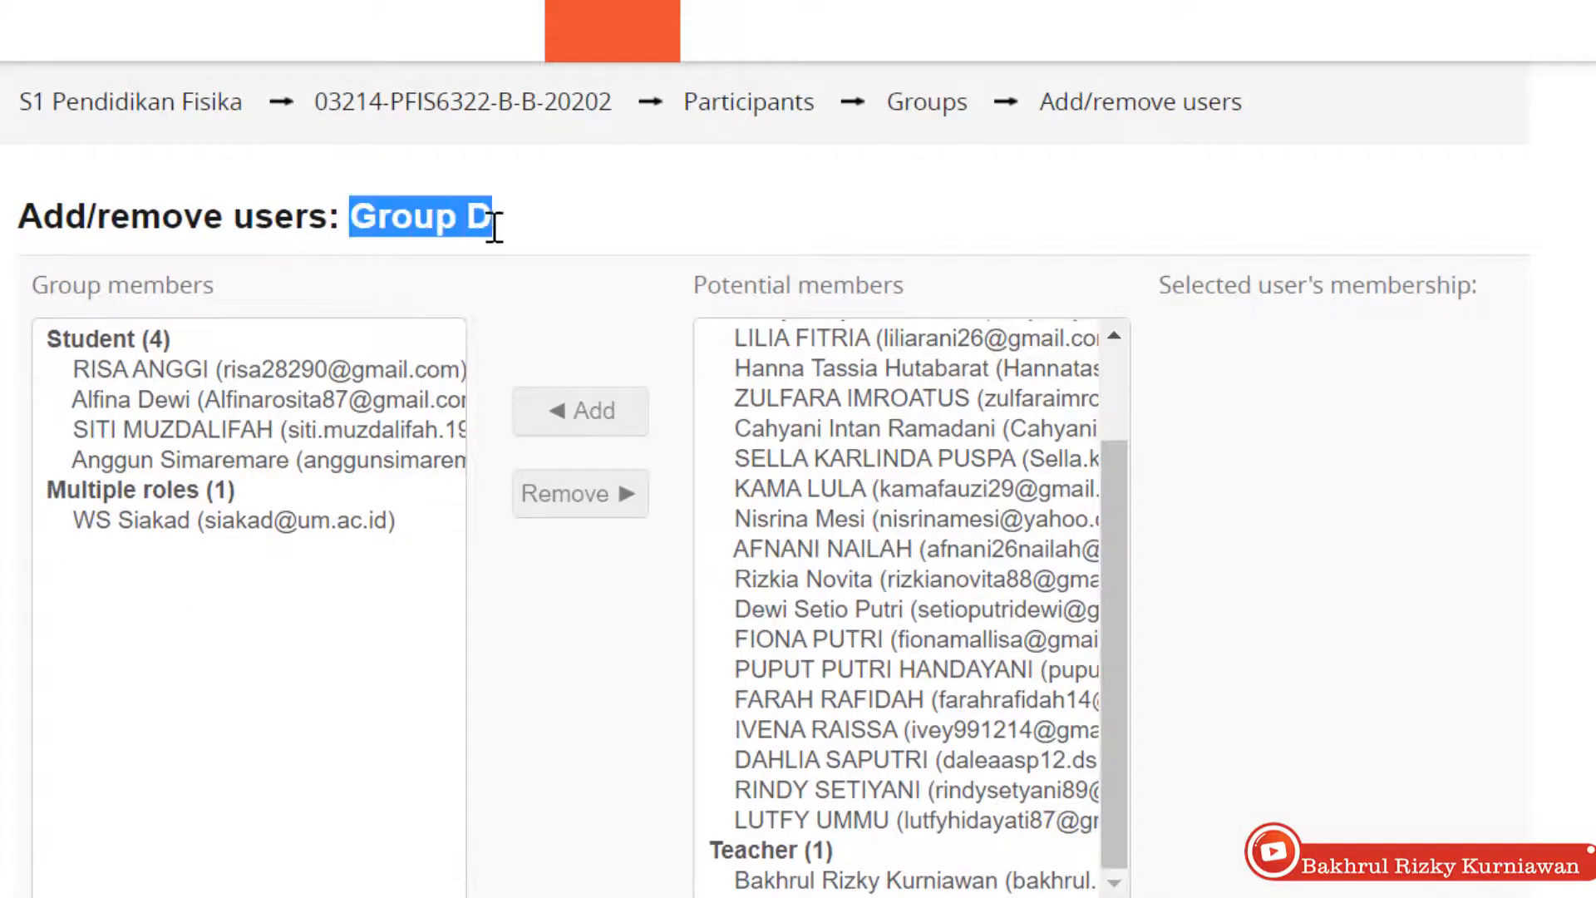
click(200, 526)
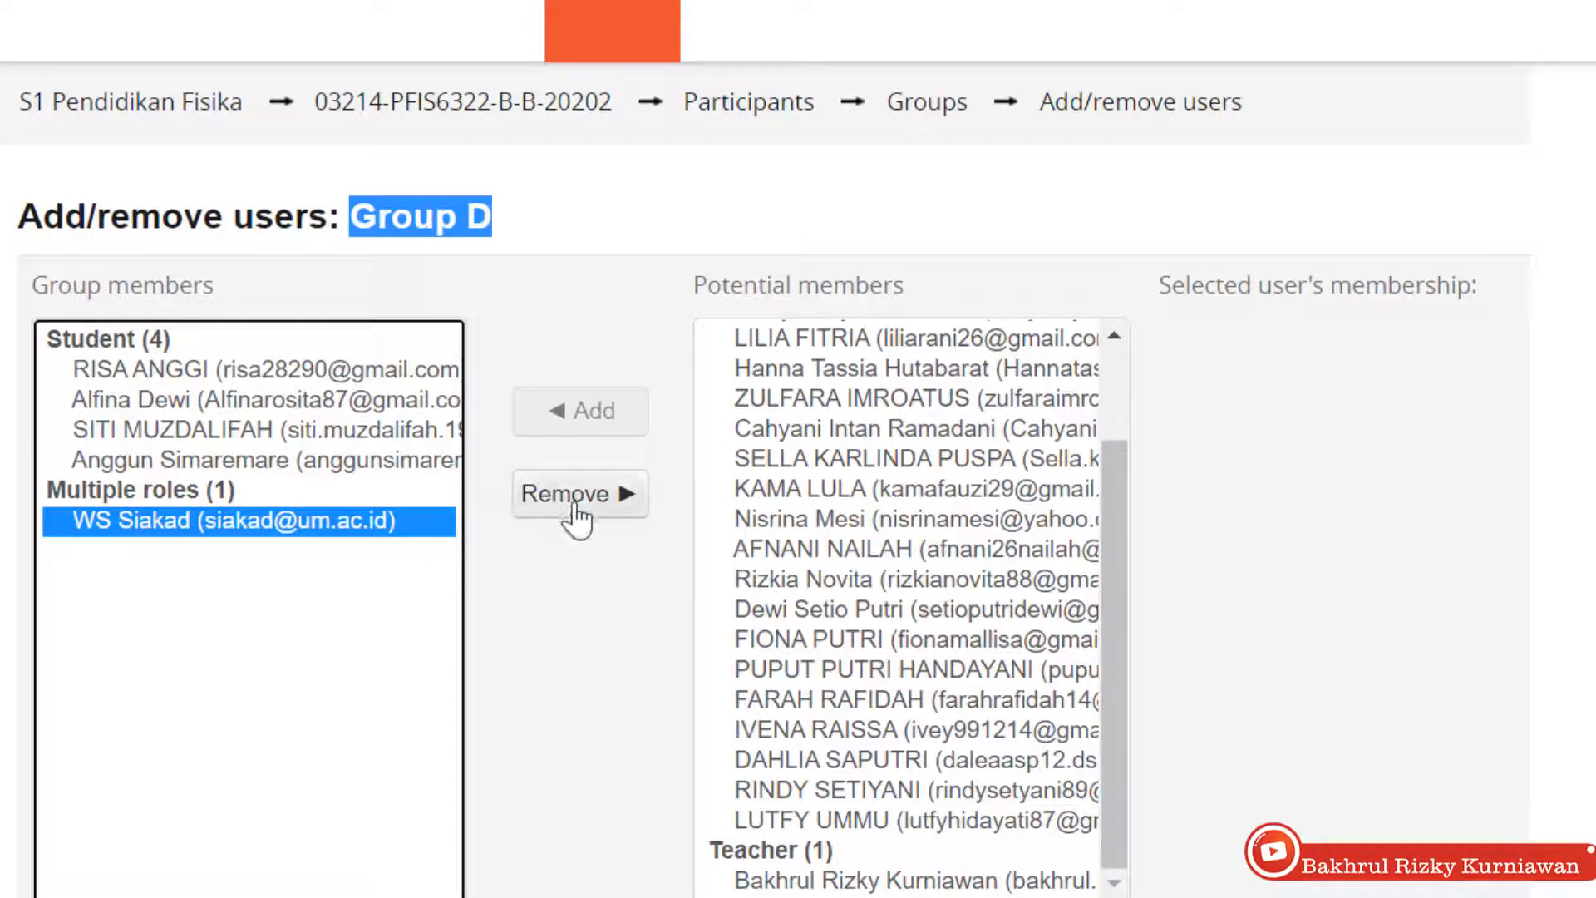
click(576, 516)
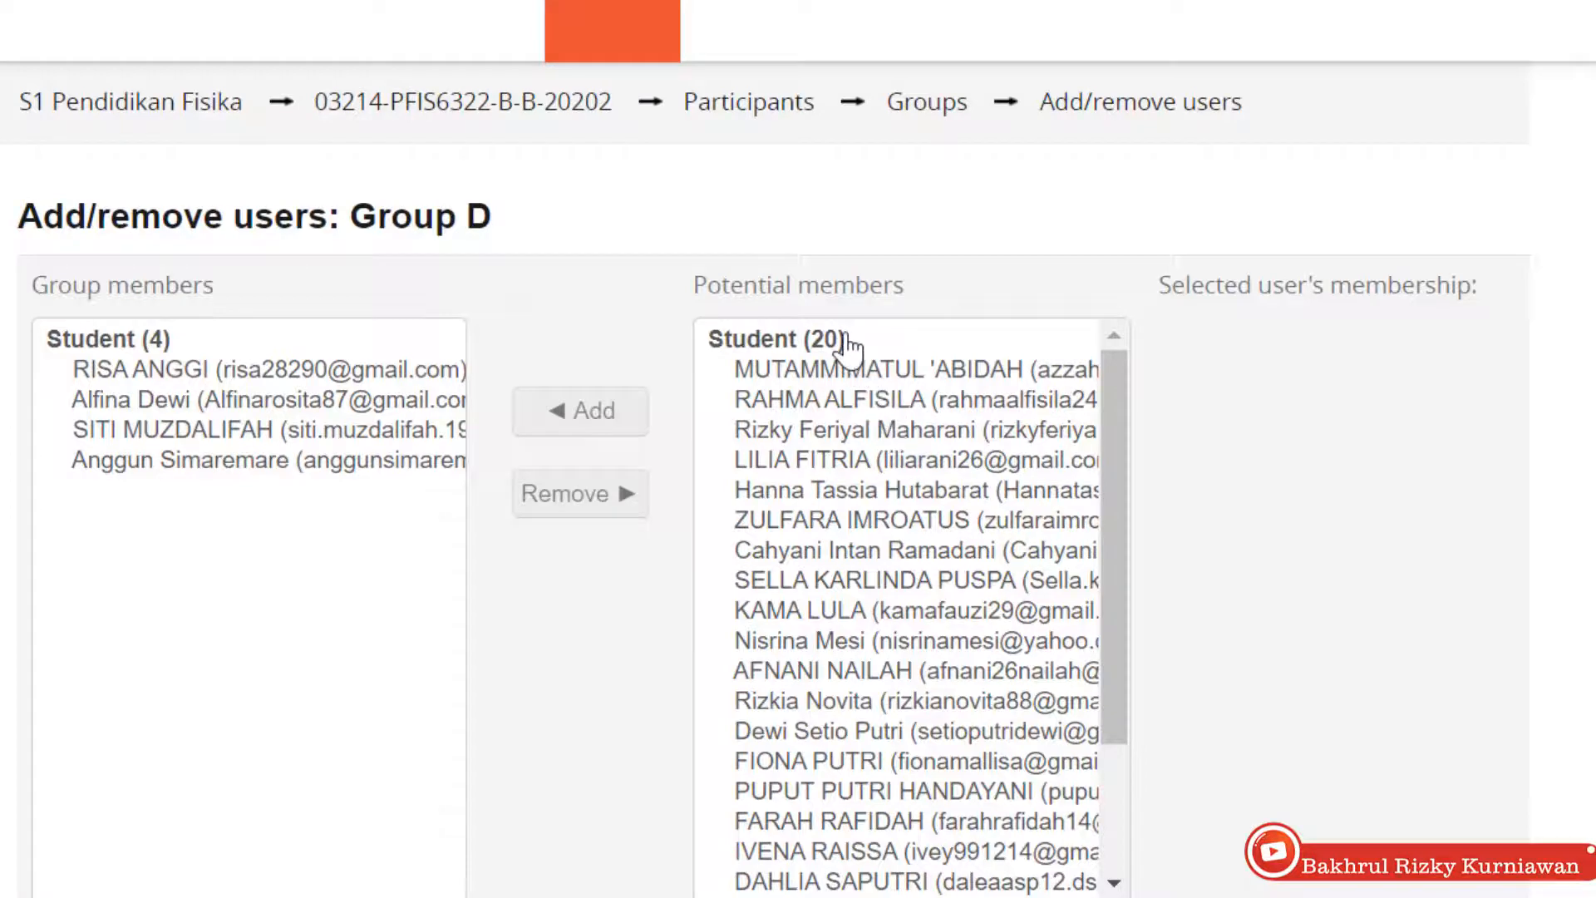
Step: Add a student who belongs to Group B from the potential members to Group D
scroll(771, 810, down, 3)
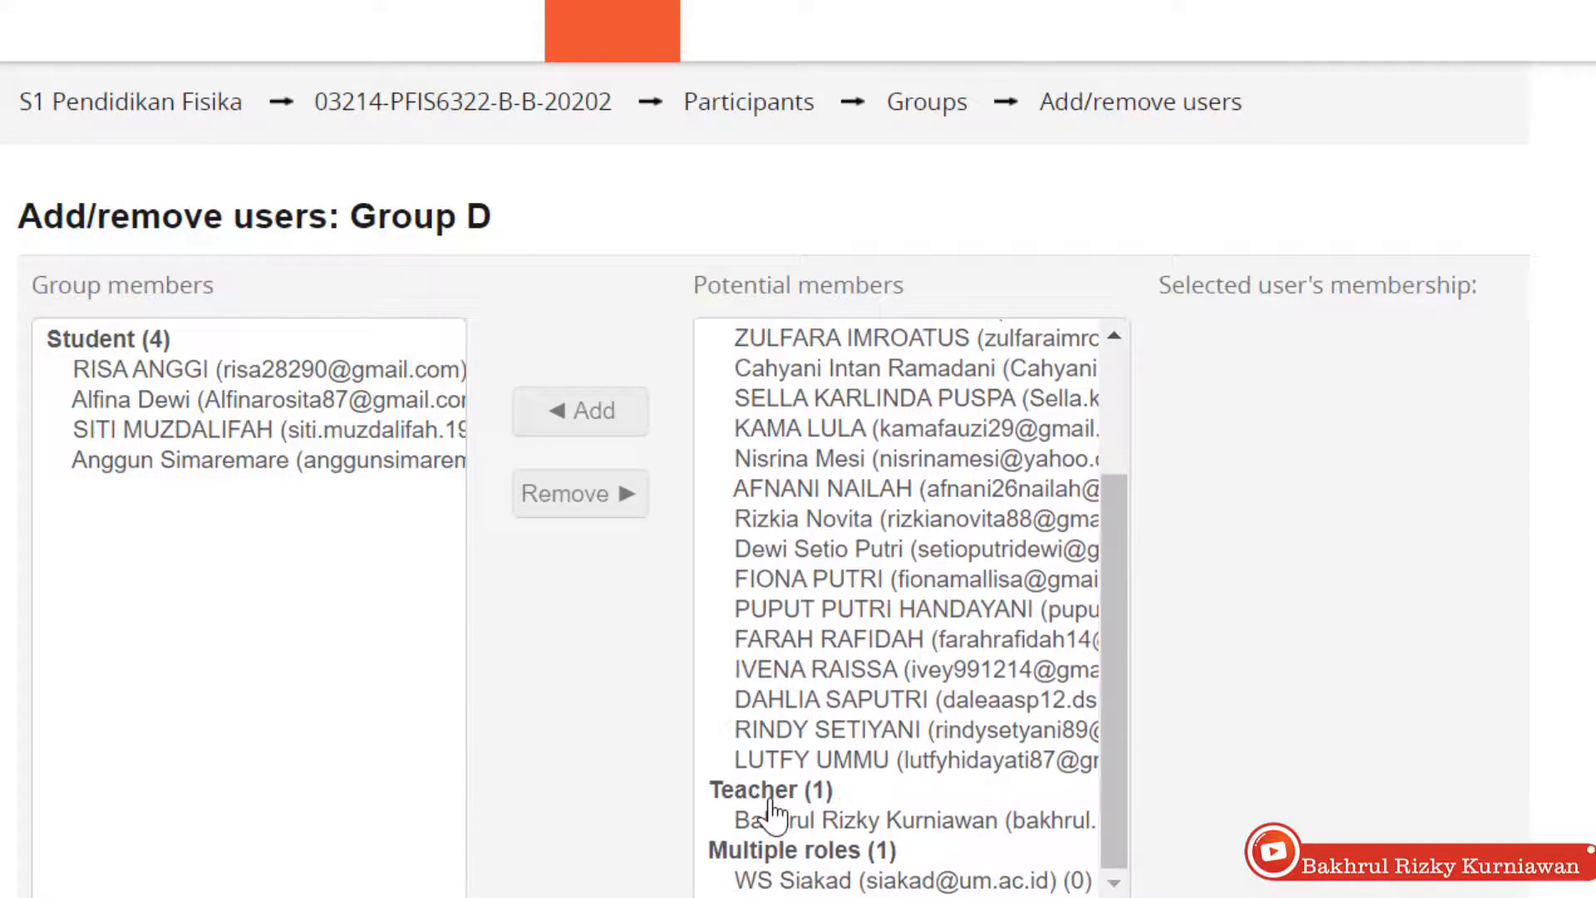
scroll(759, 755, down, 2)
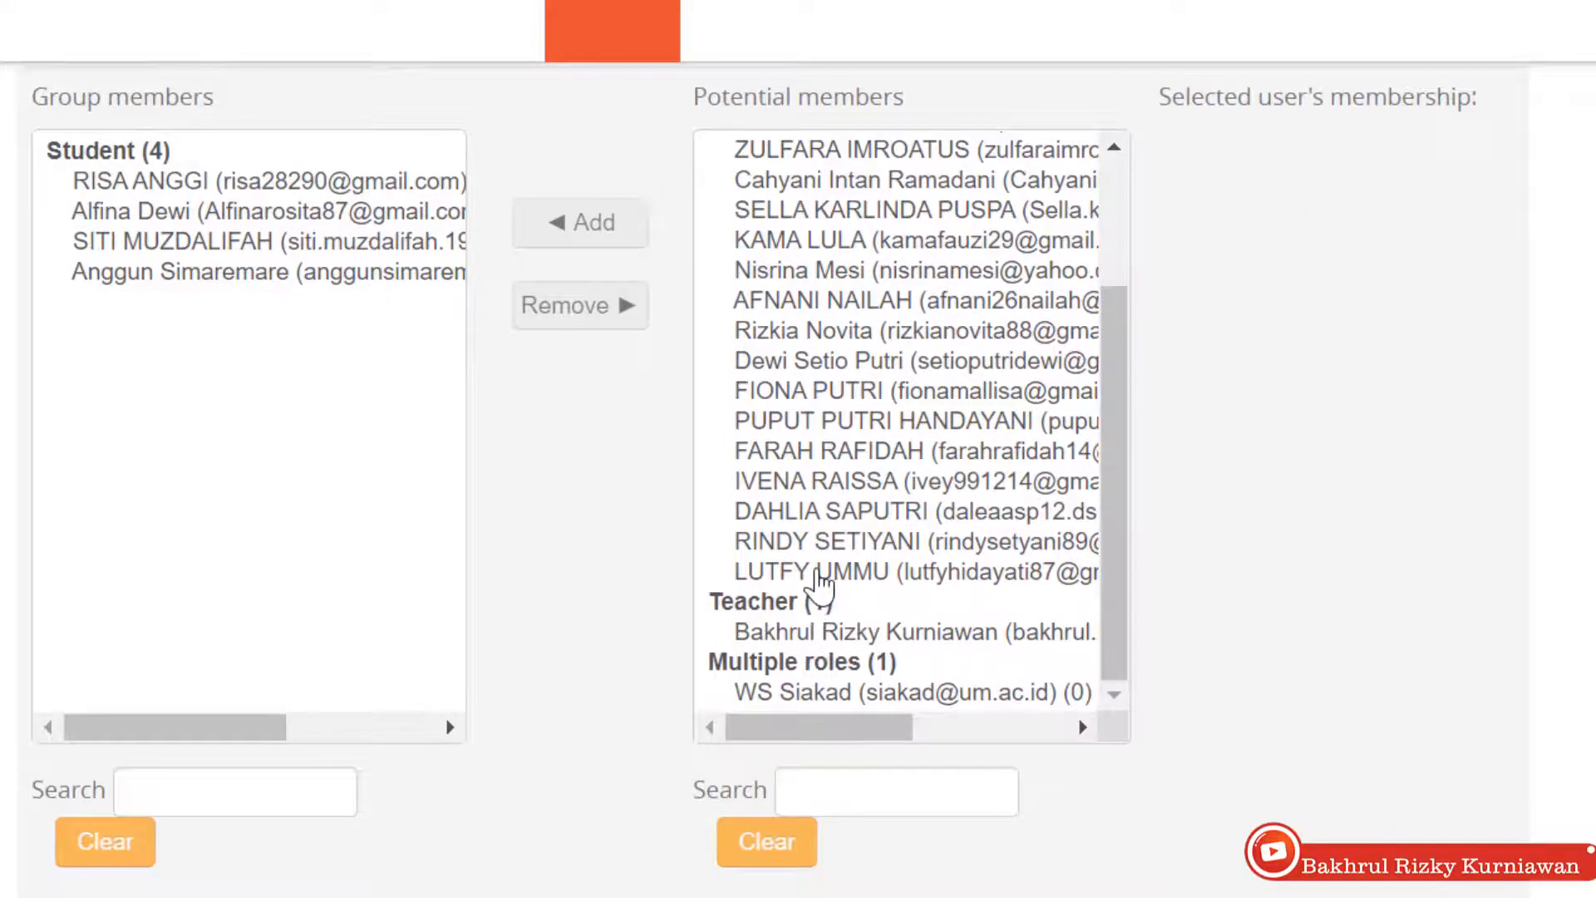
click(794, 243)
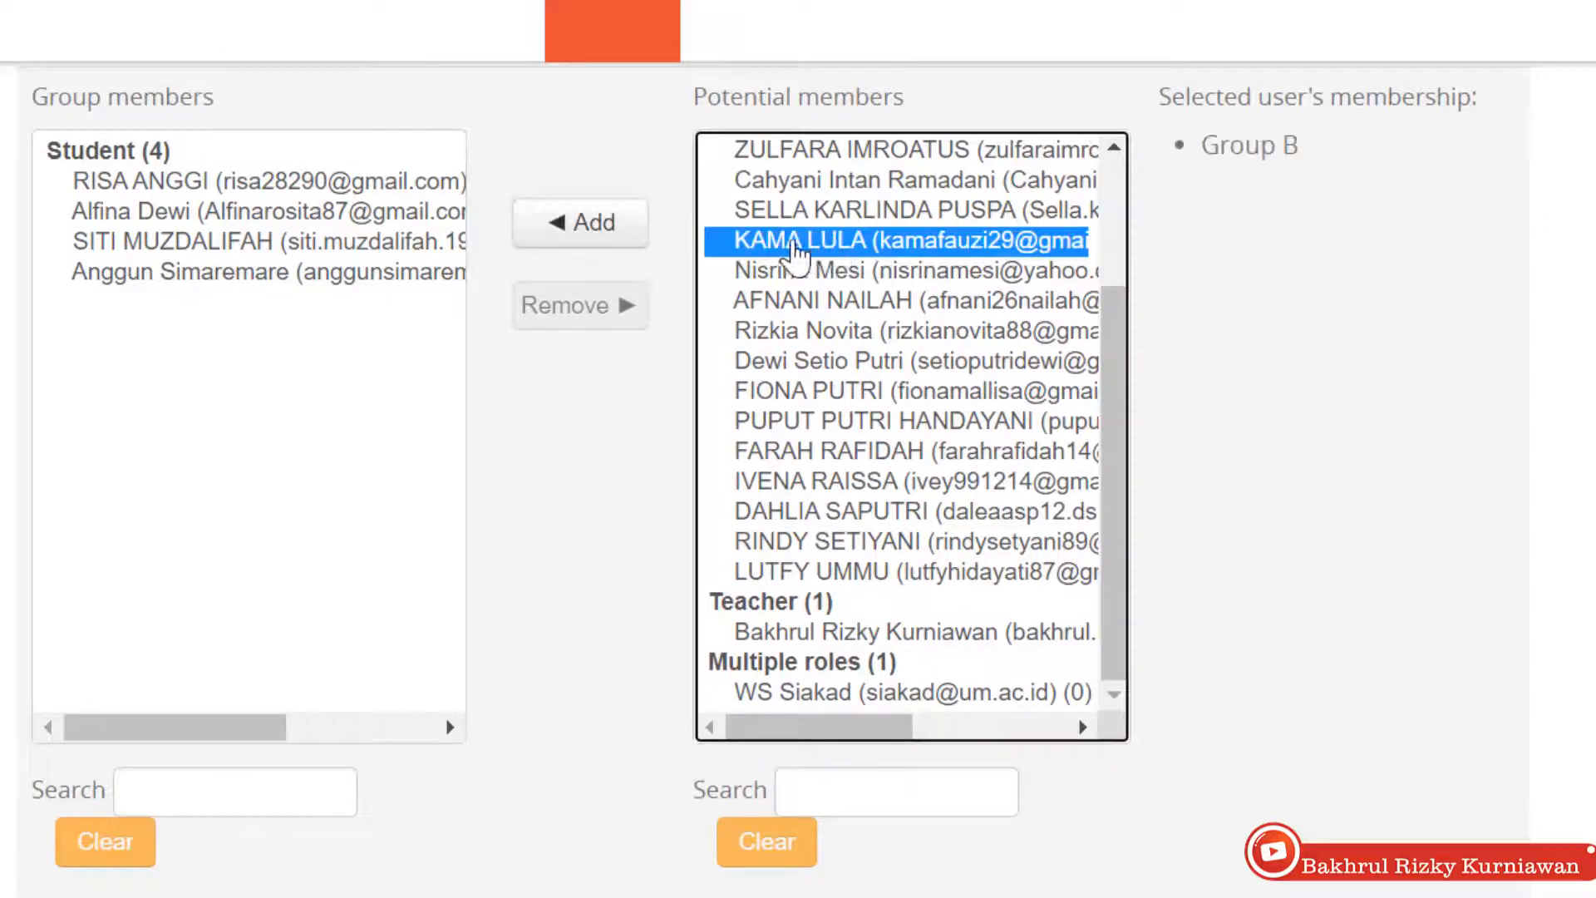
click(568, 229)
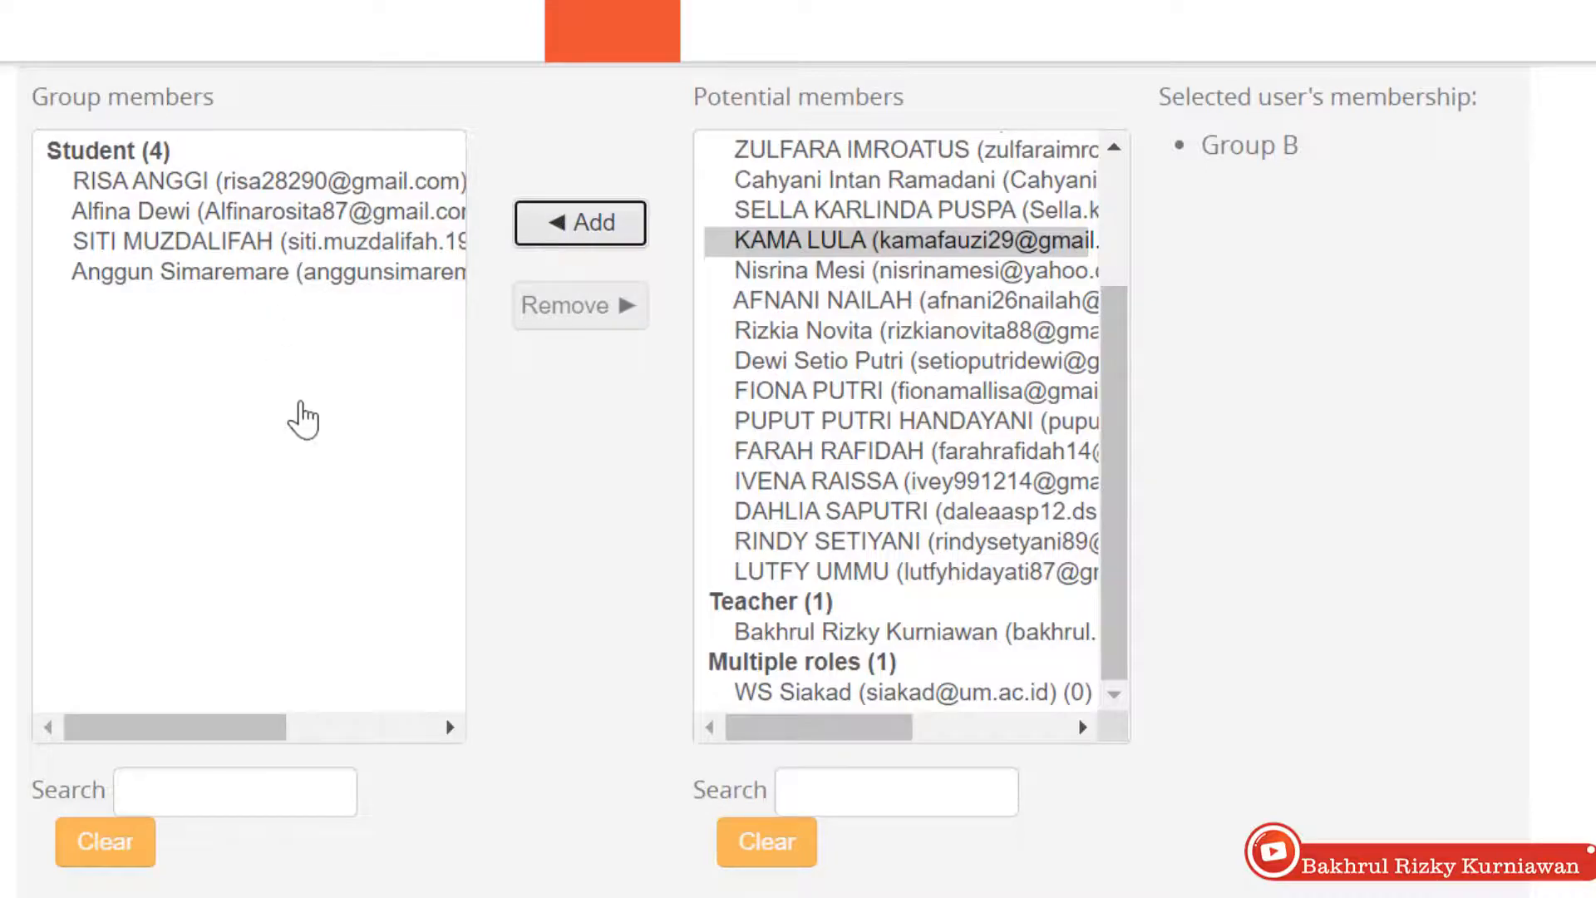
scroll(359, 478, down, 4)
scroll(355, 498, up, 1)
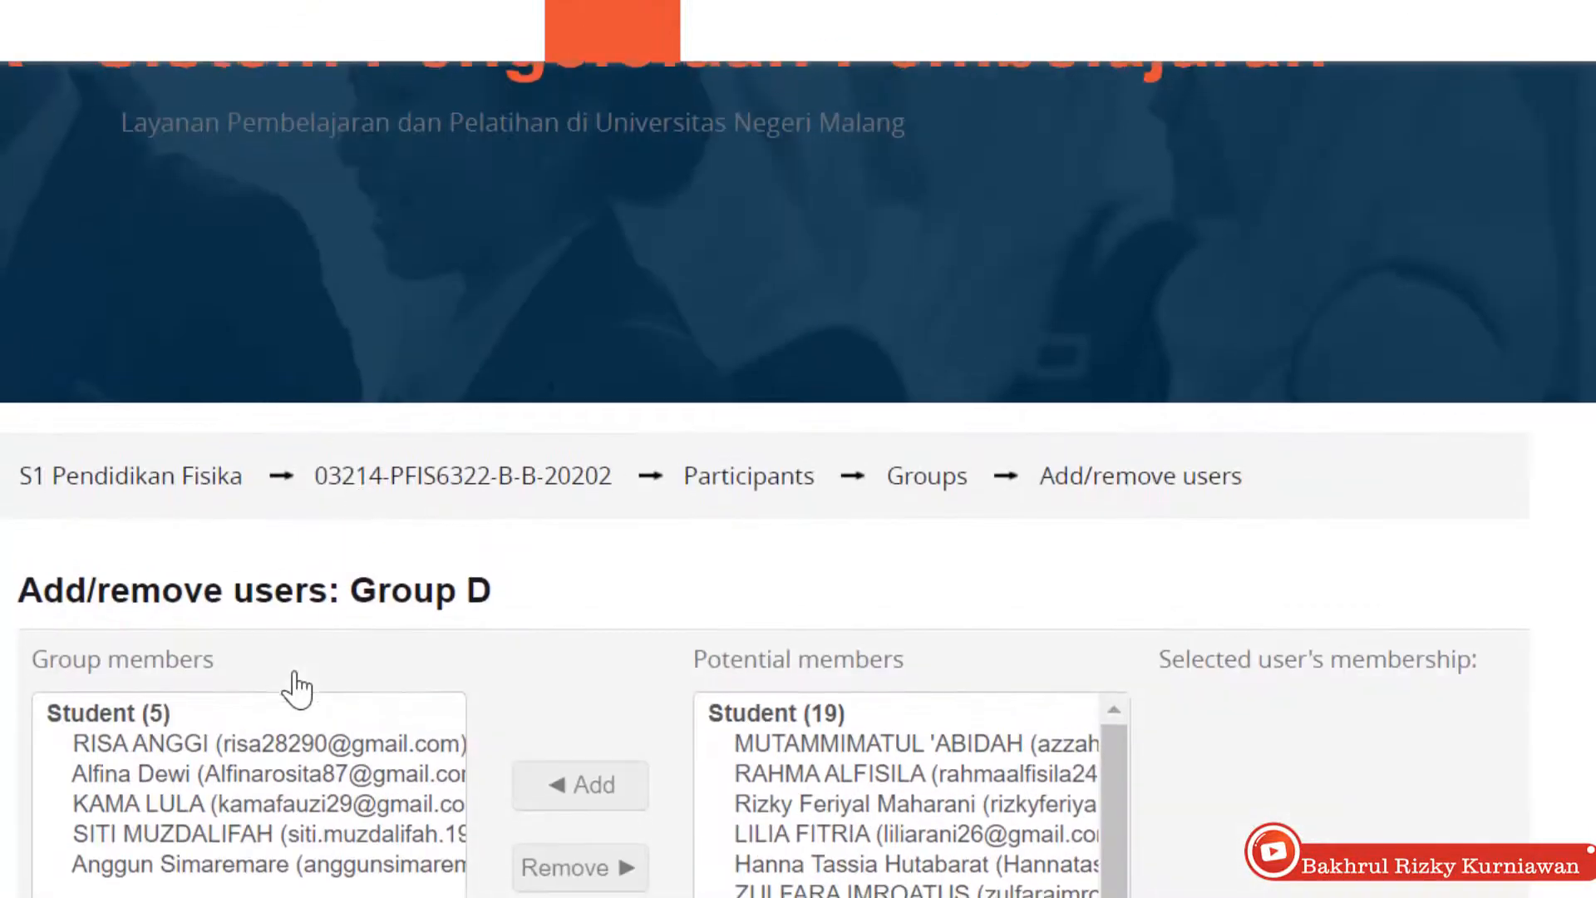
scroll(299, 682, down, 2)
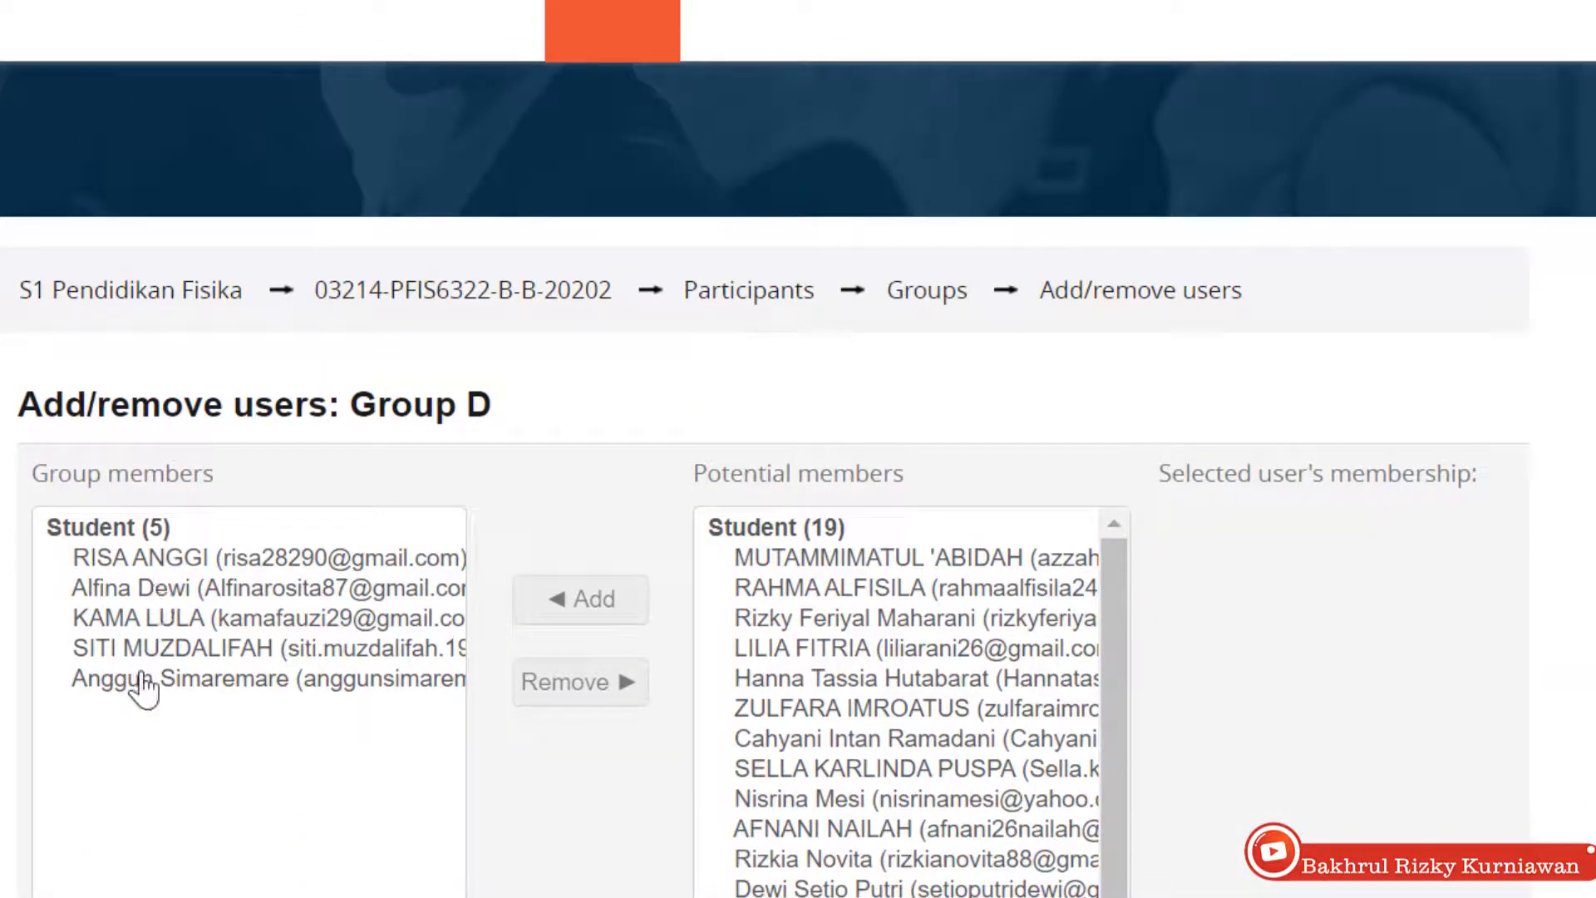
Step: Return to the course's groups overview and view the members of Group E
scroll(143, 688, down, 4)
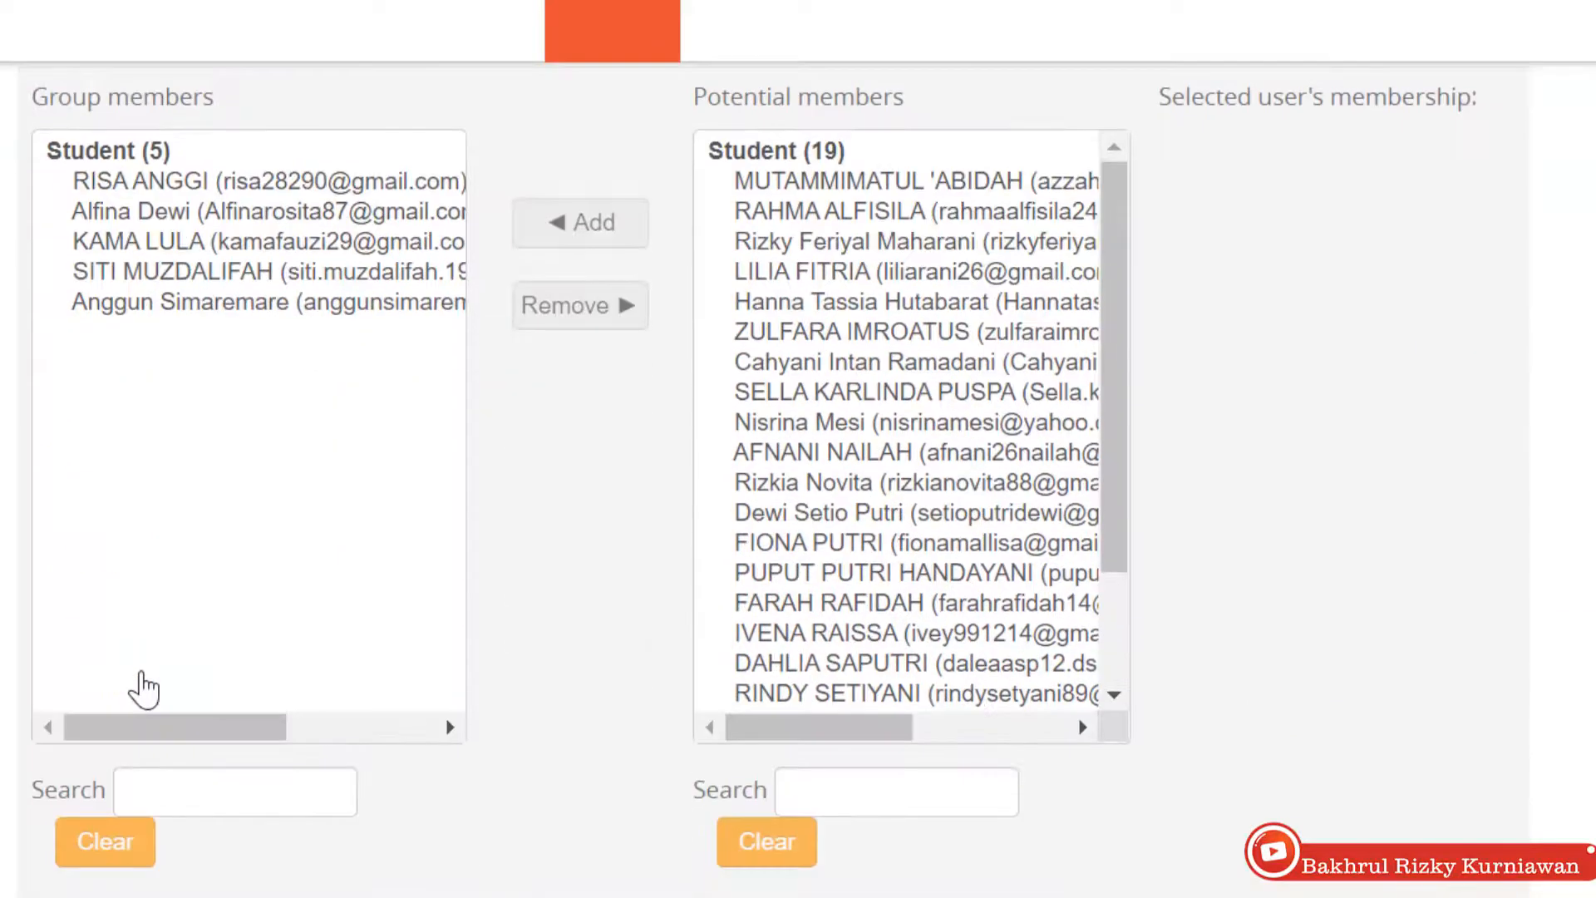
scroll(143, 688, down, 4)
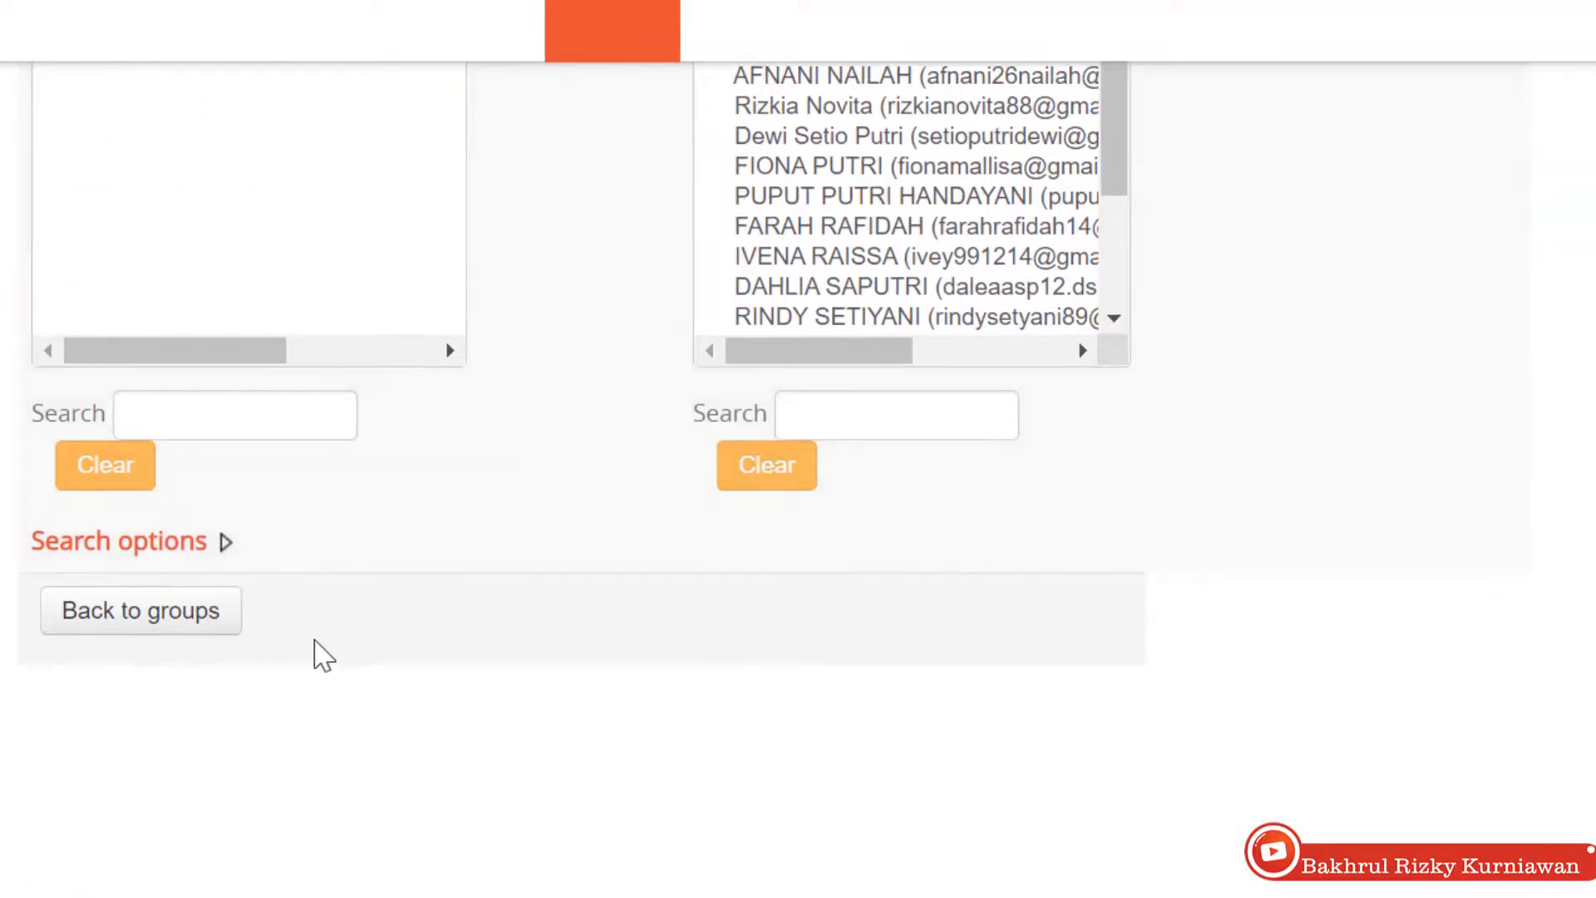
click(196, 622)
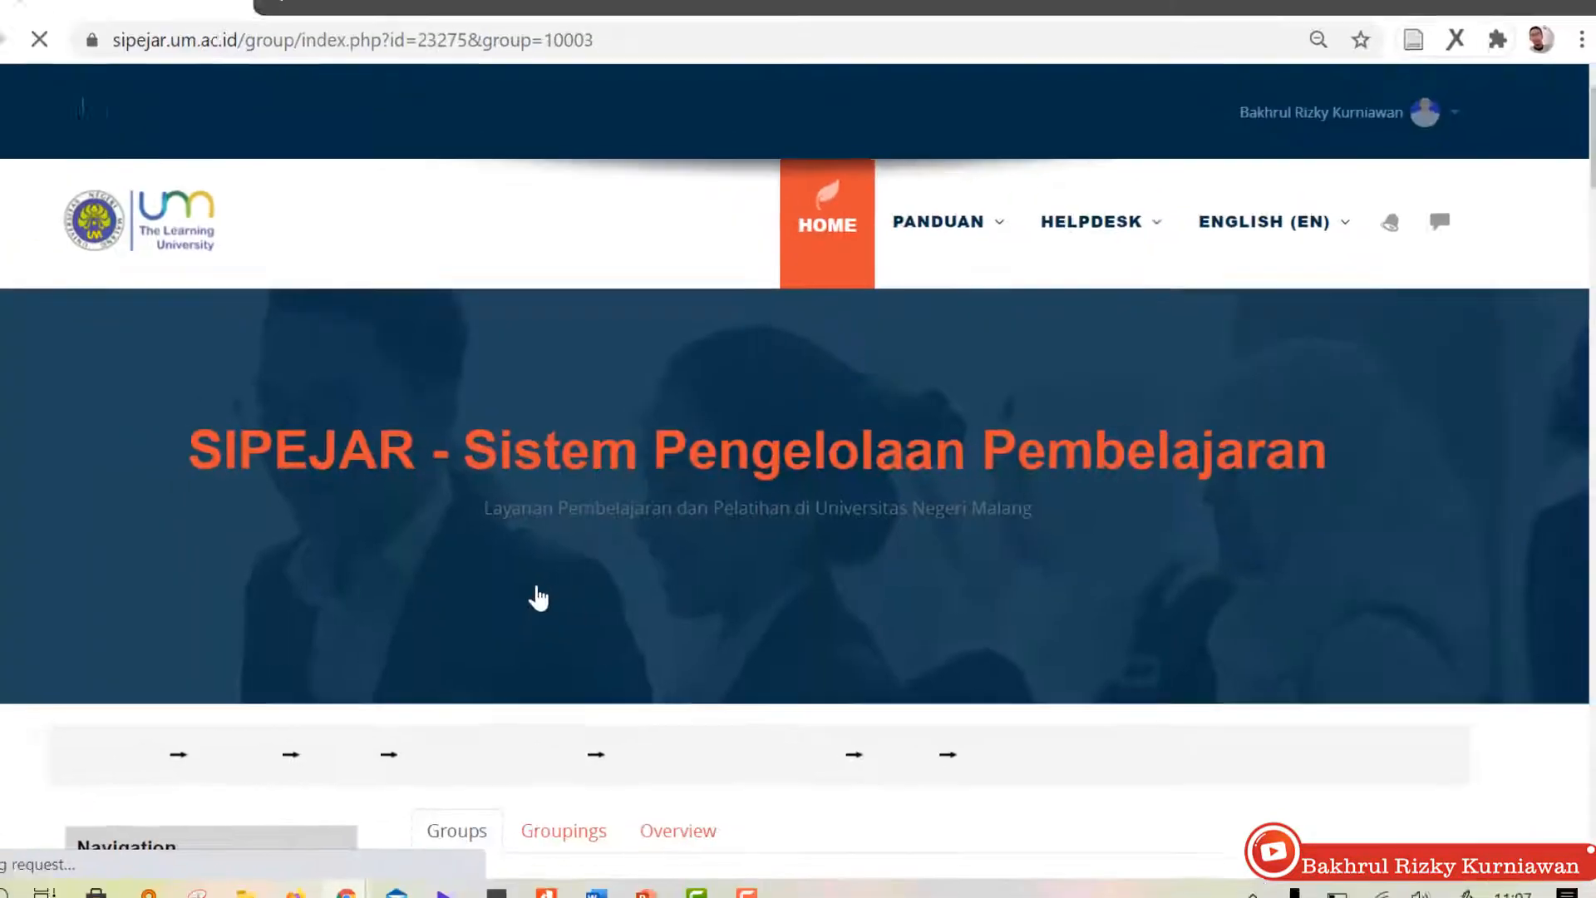
scroll(628, 602, down, 7)
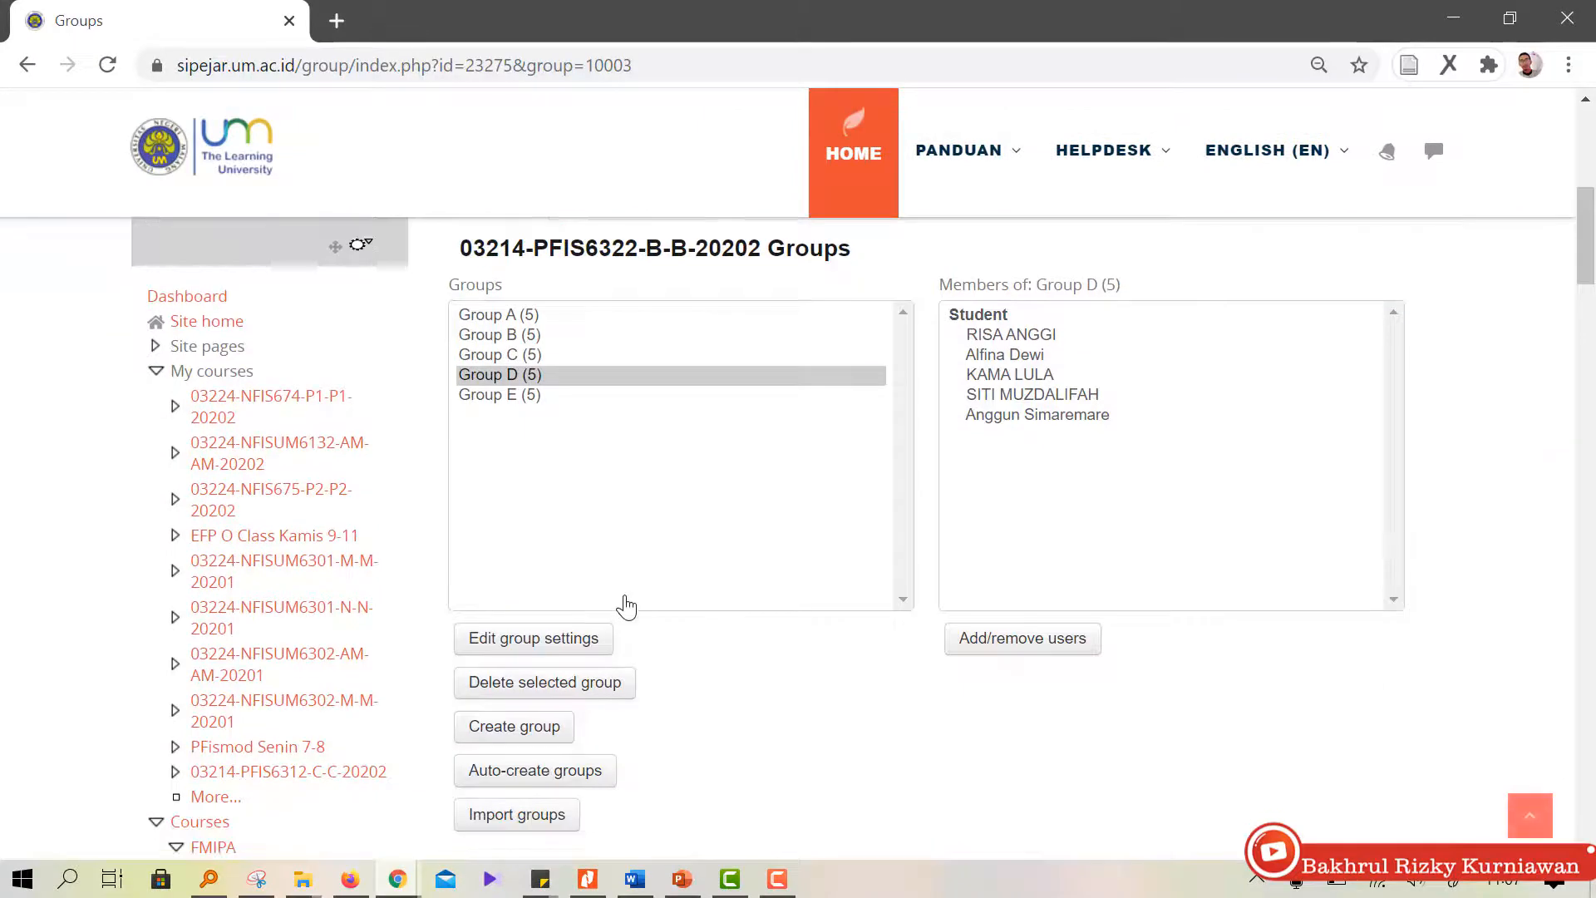
click(626, 605)
scroll(565, 349, up, 2)
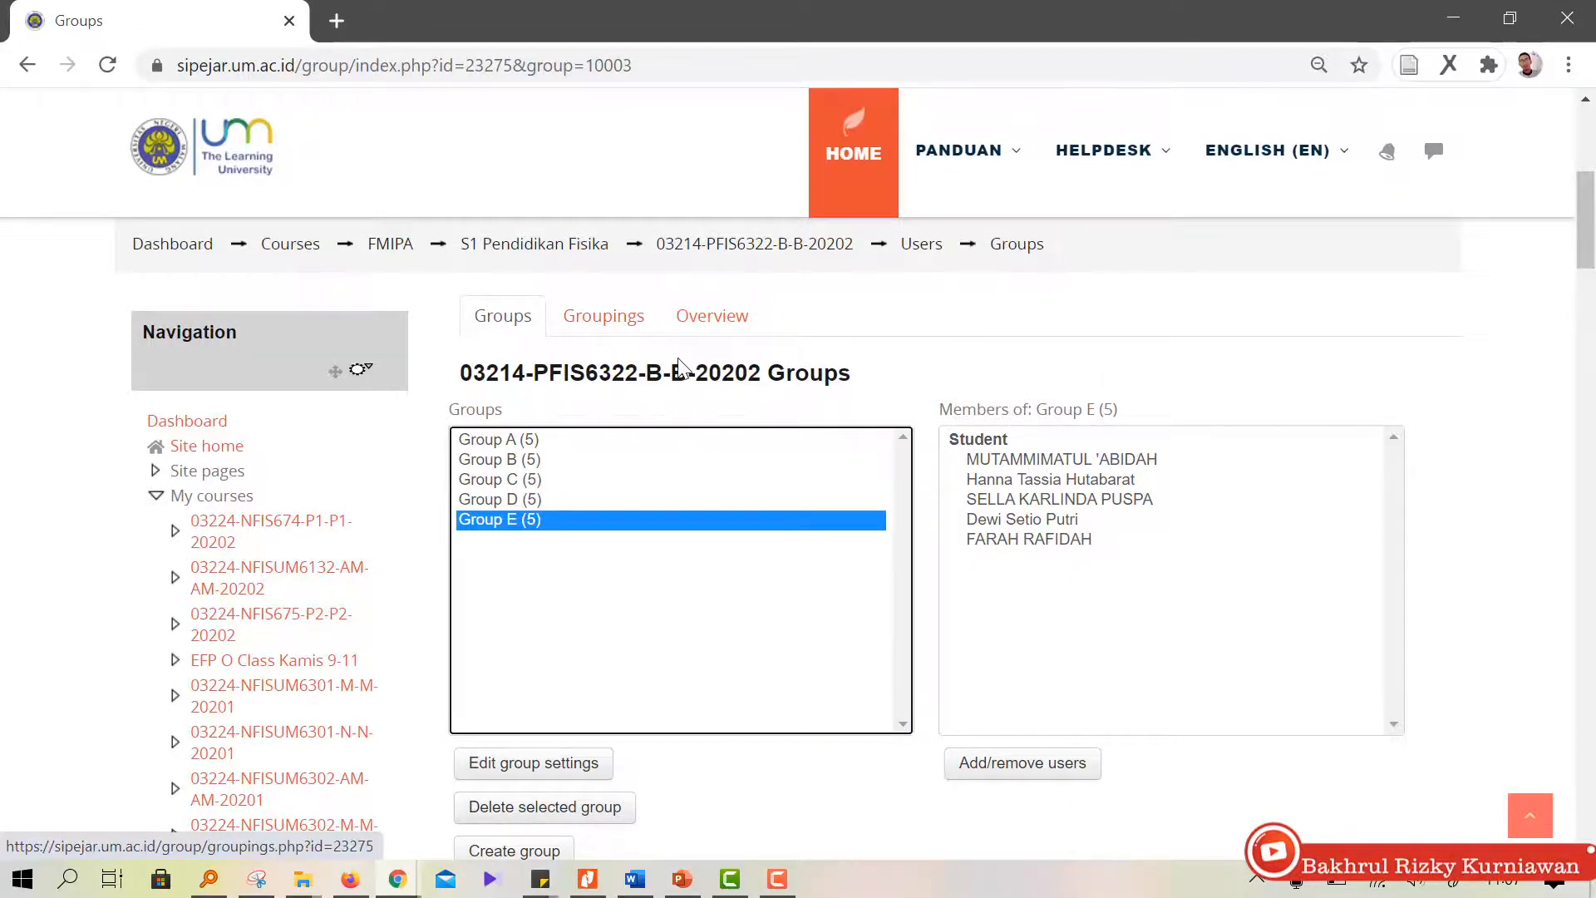
Step: Return to the 03214-PFIS6322-B-B-20202 course page and start a new Forum activity in the Pertemuan 3: Teknik Pewarnaan section
click(824, 249)
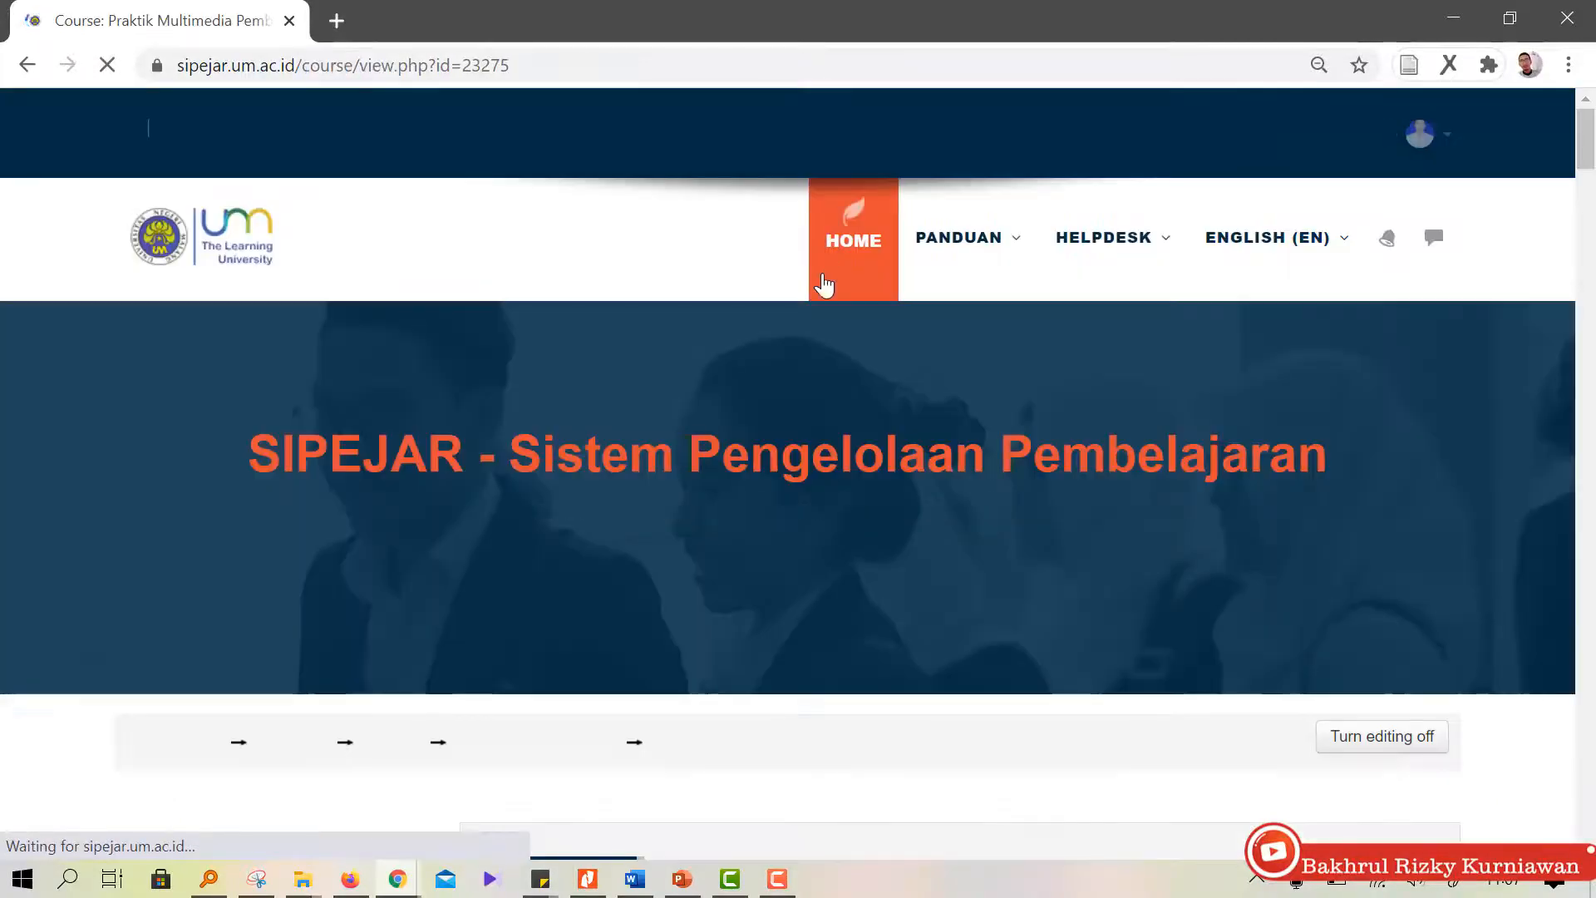
scroll(797, 536, down, 20)
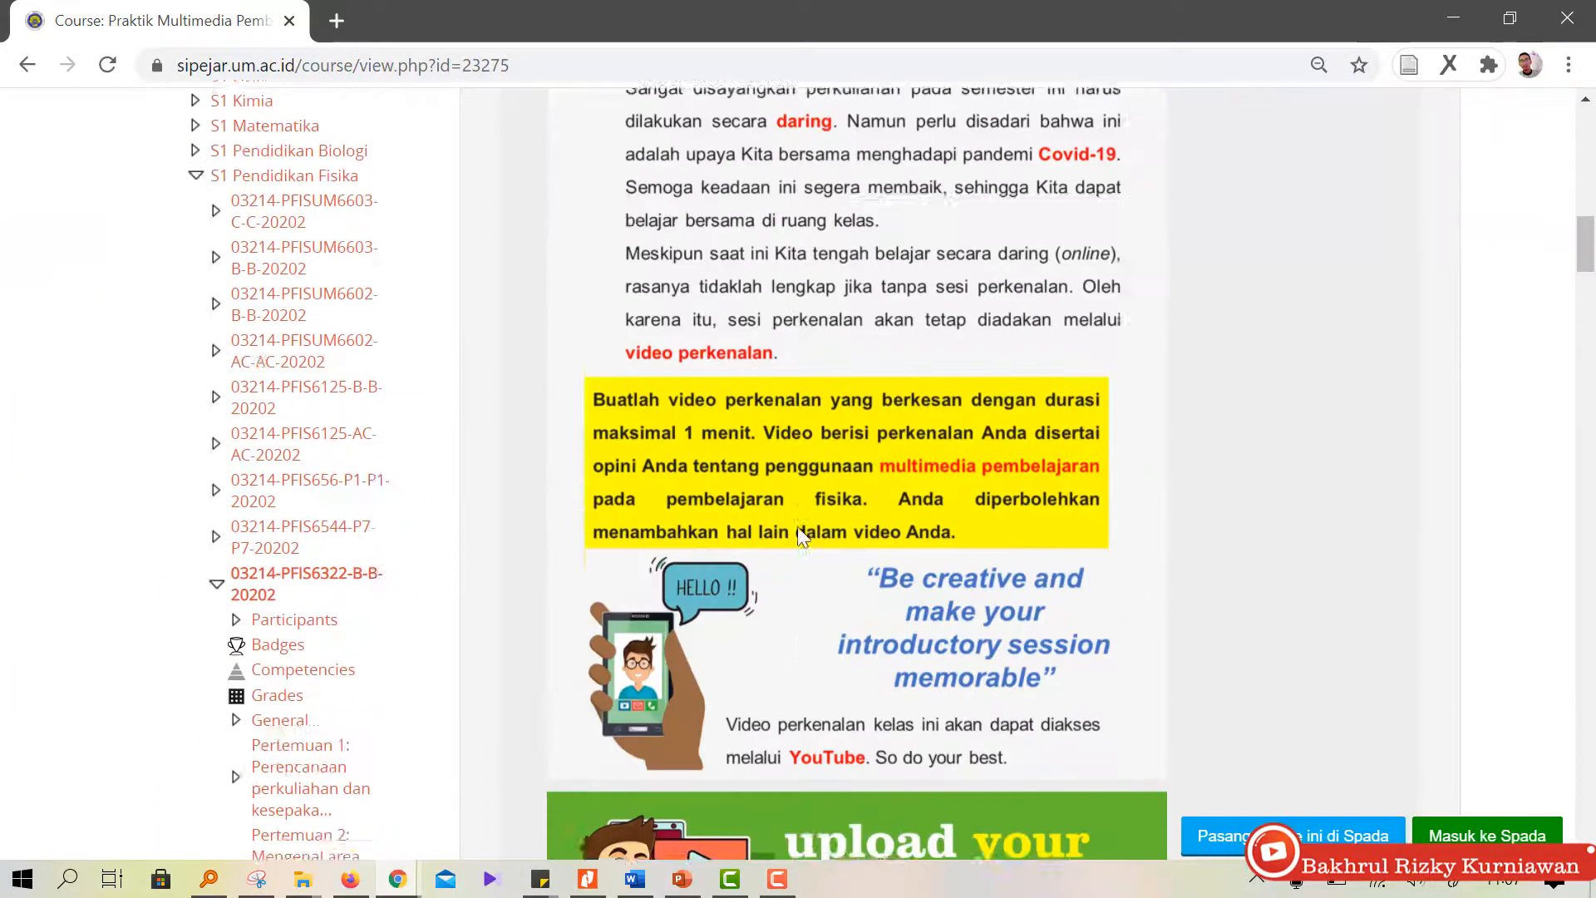
scroll(798, 532, down, 20)
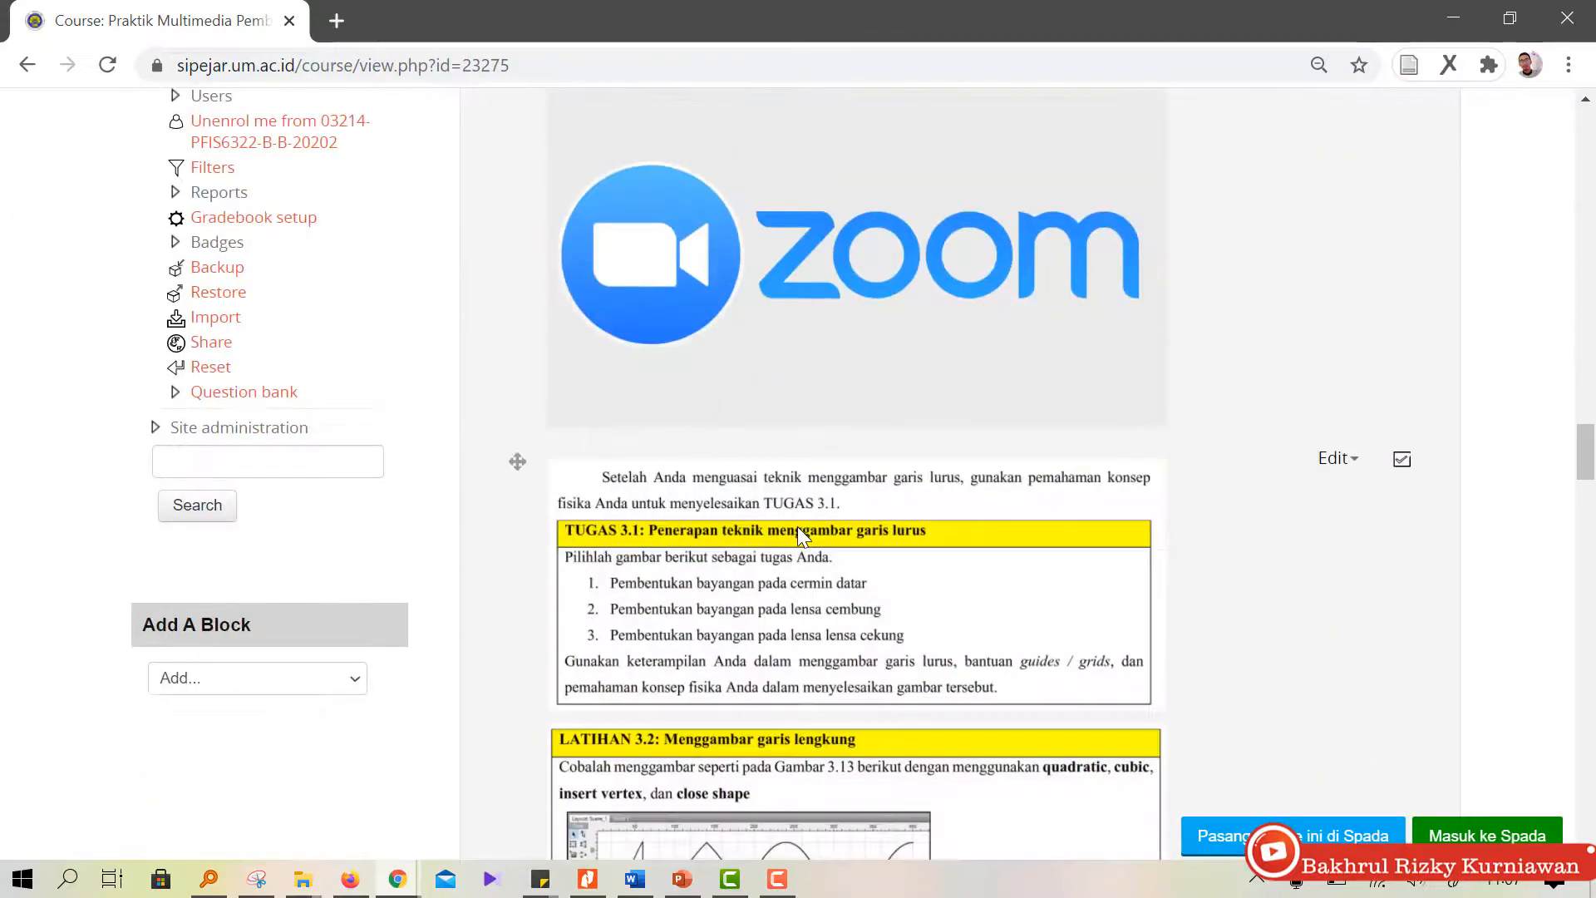
scroll(799, 536, down, 15)
scroll(799, 536, up, 7)
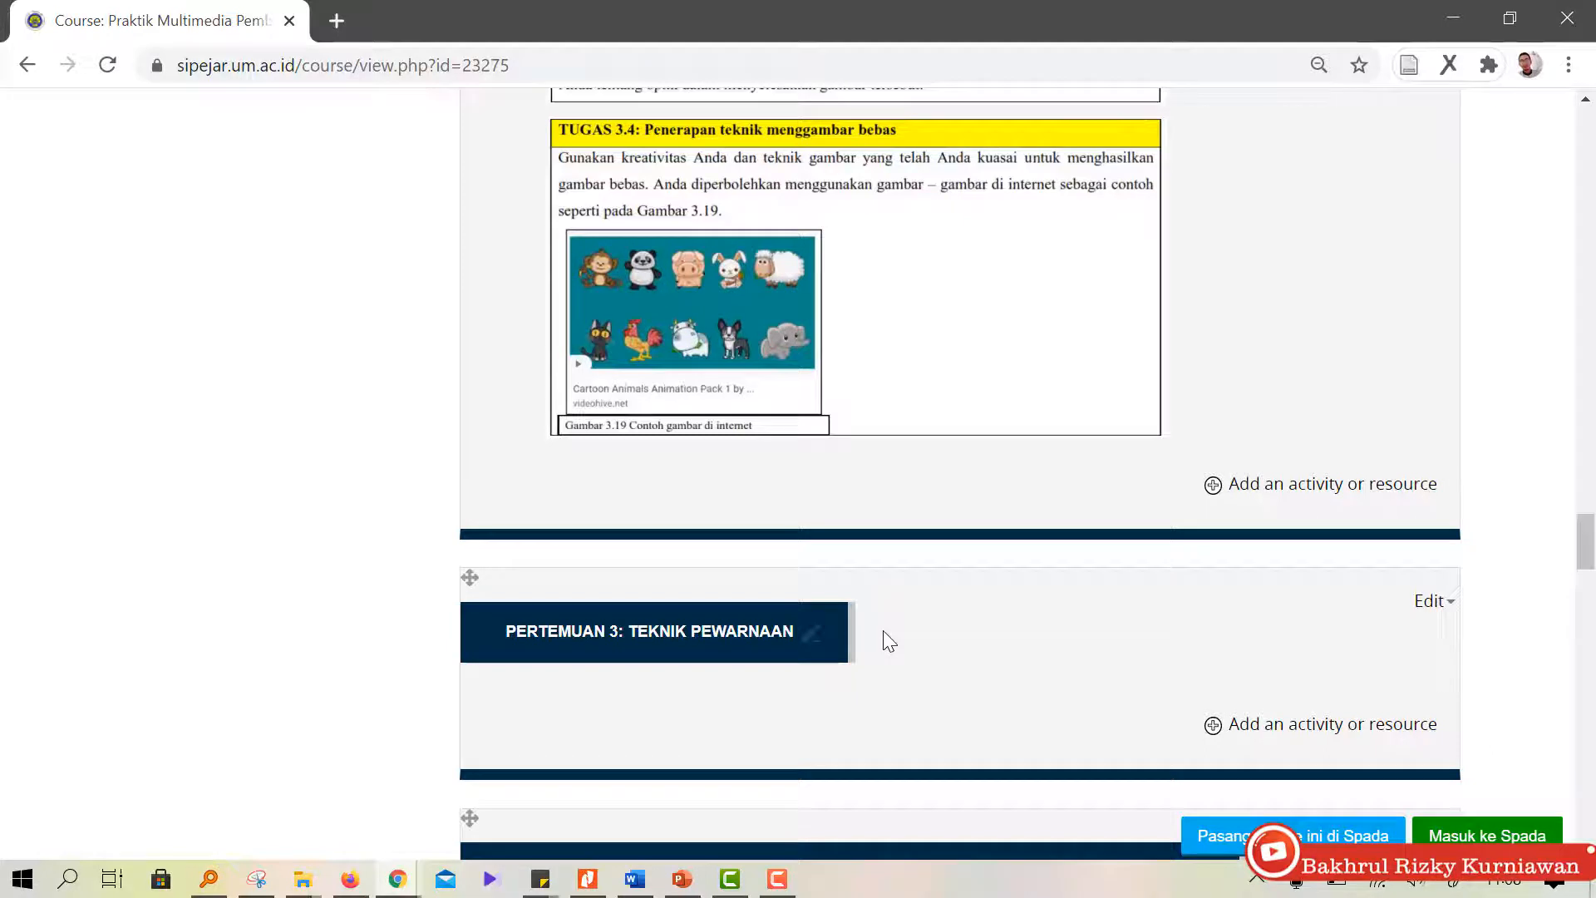
click(1265, 726)
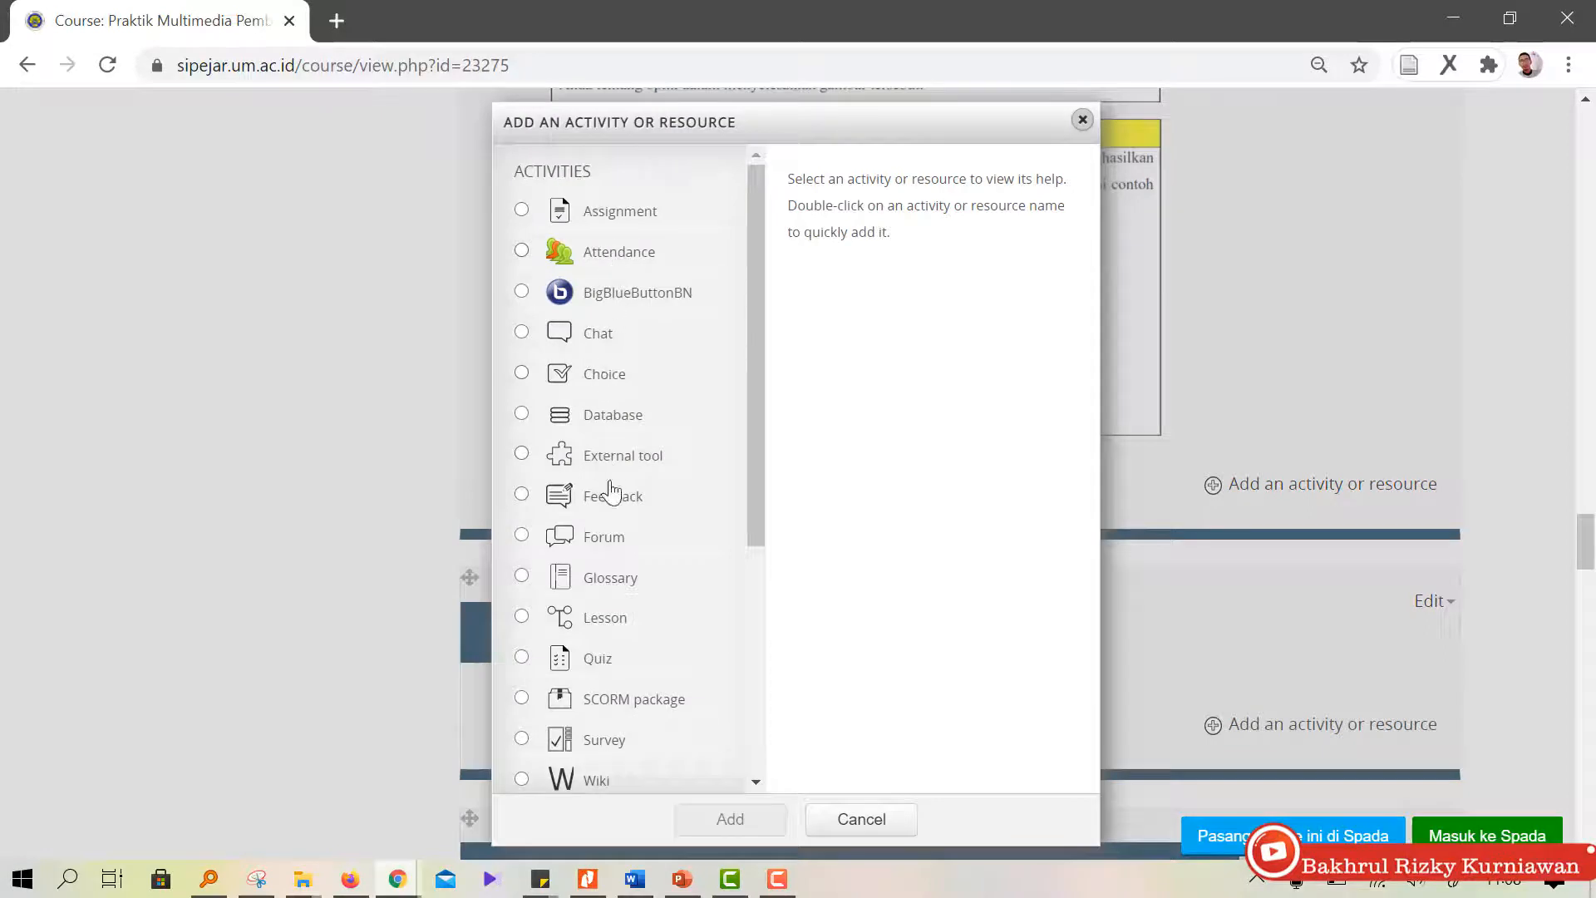
click(618, 549)
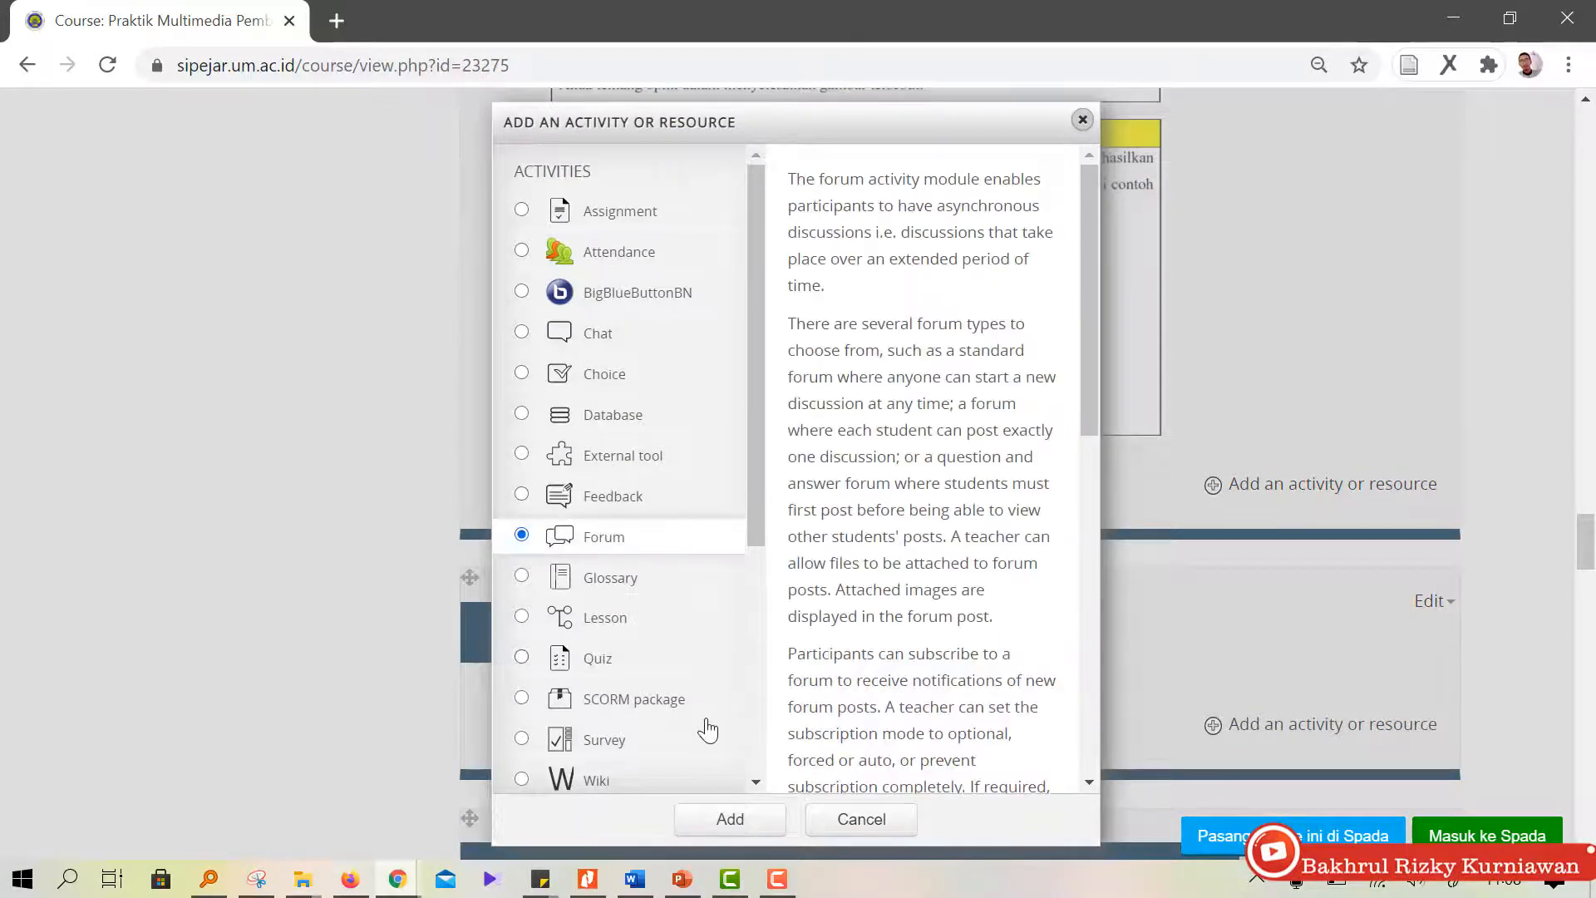
click(728, 818)
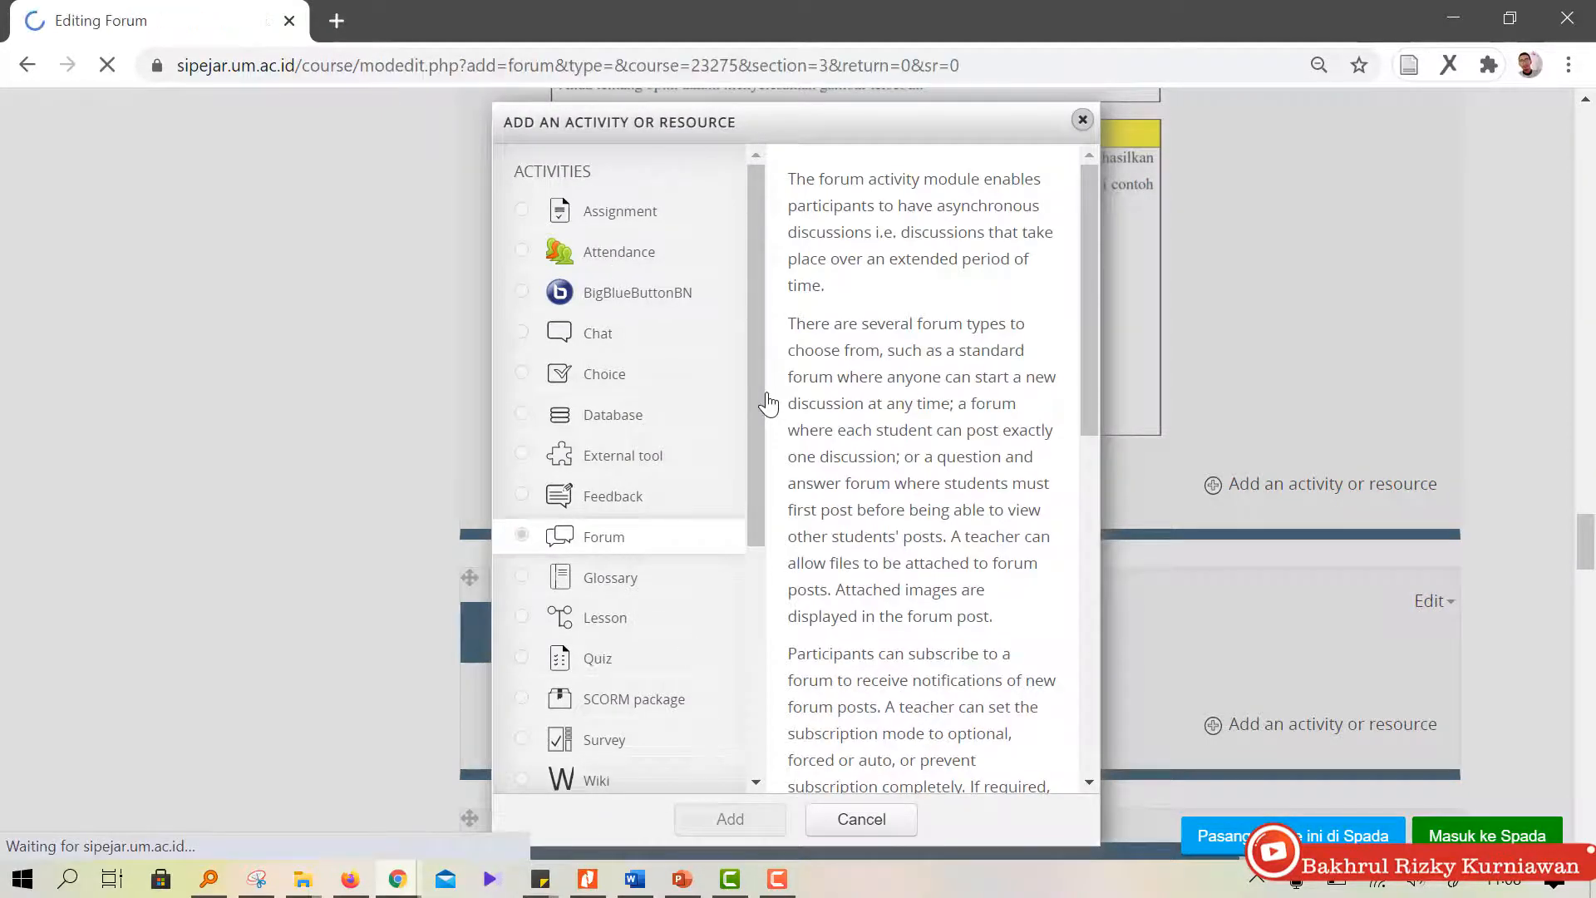
Step: Name the forum "Forum Diskusi Kelompok A" and enter the description "Silahkan diskusi terkait topik A"
scroll(766, 397, down, 5)
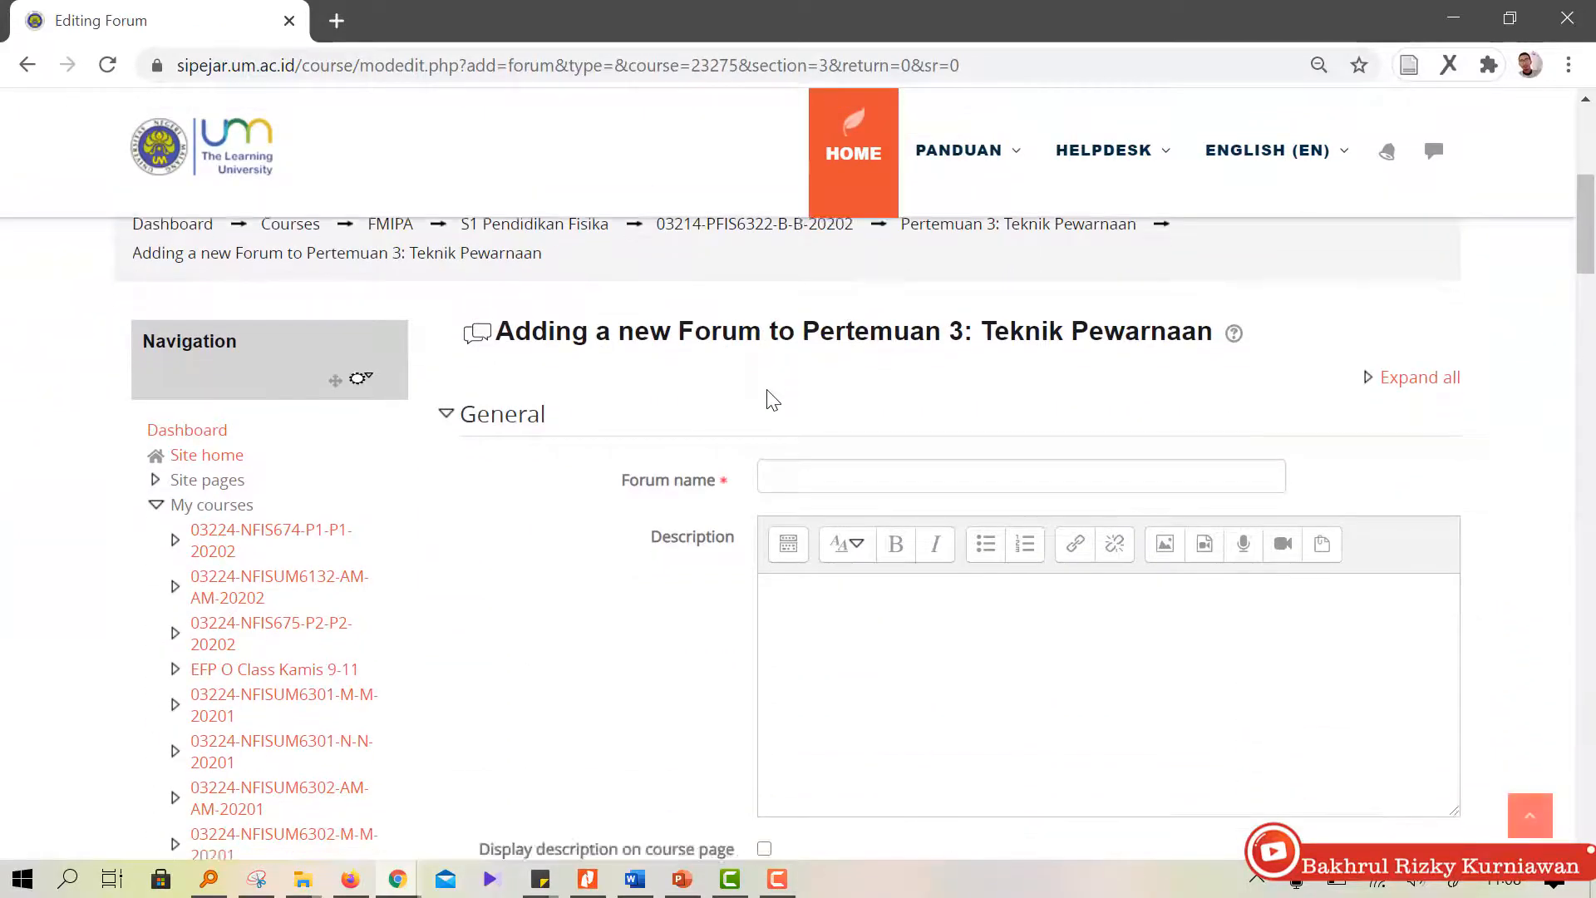
click(840, 368)
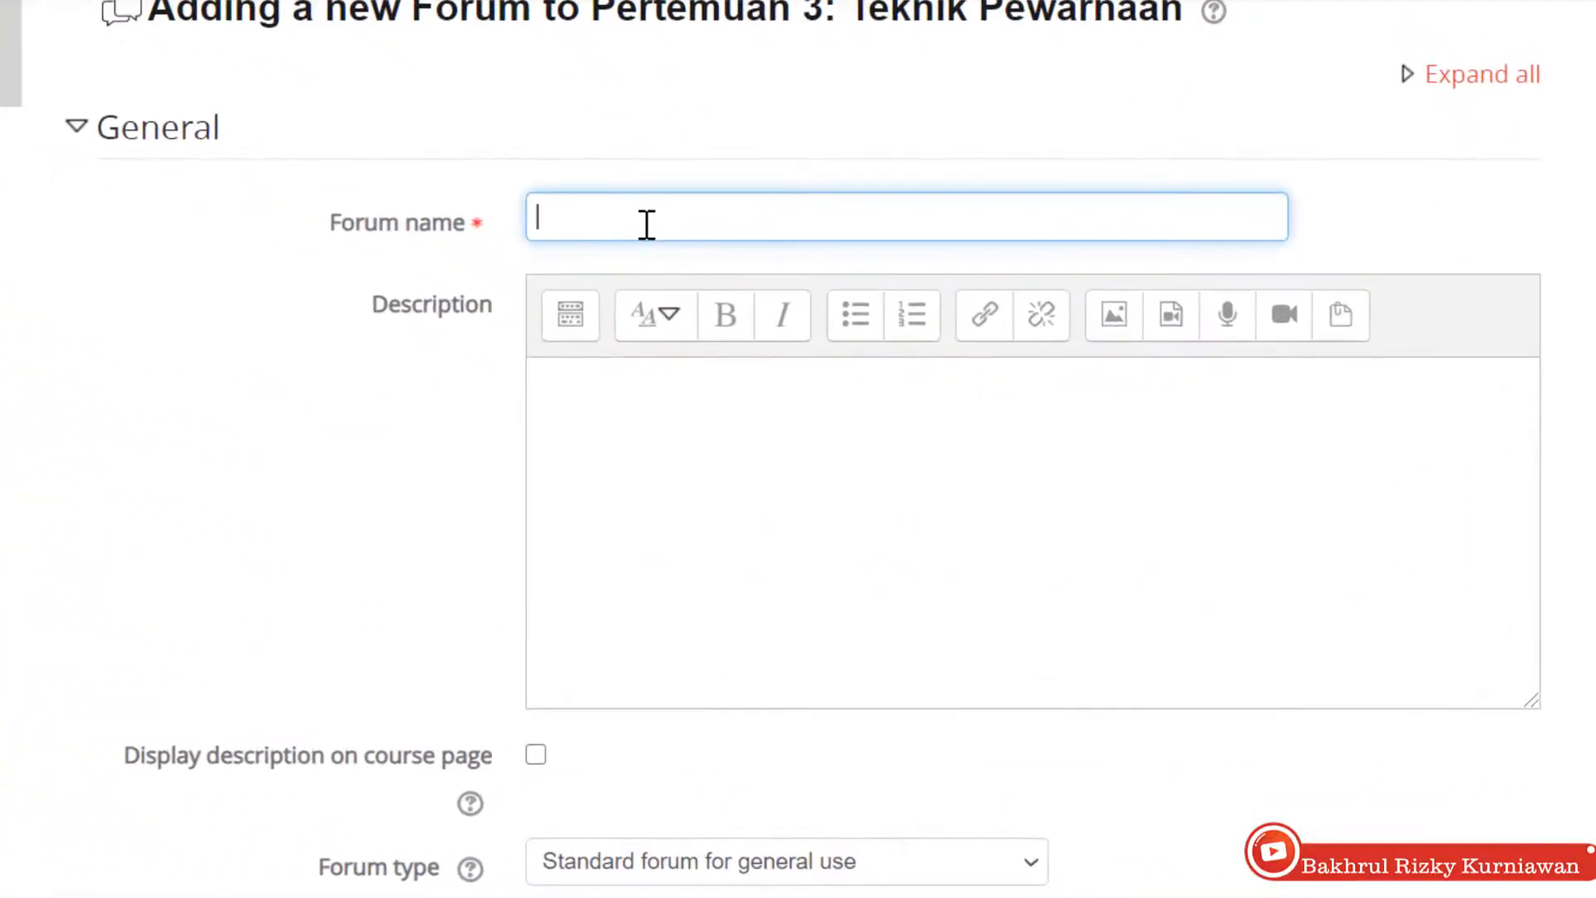
text(Forum Diskusi Kelompok A)
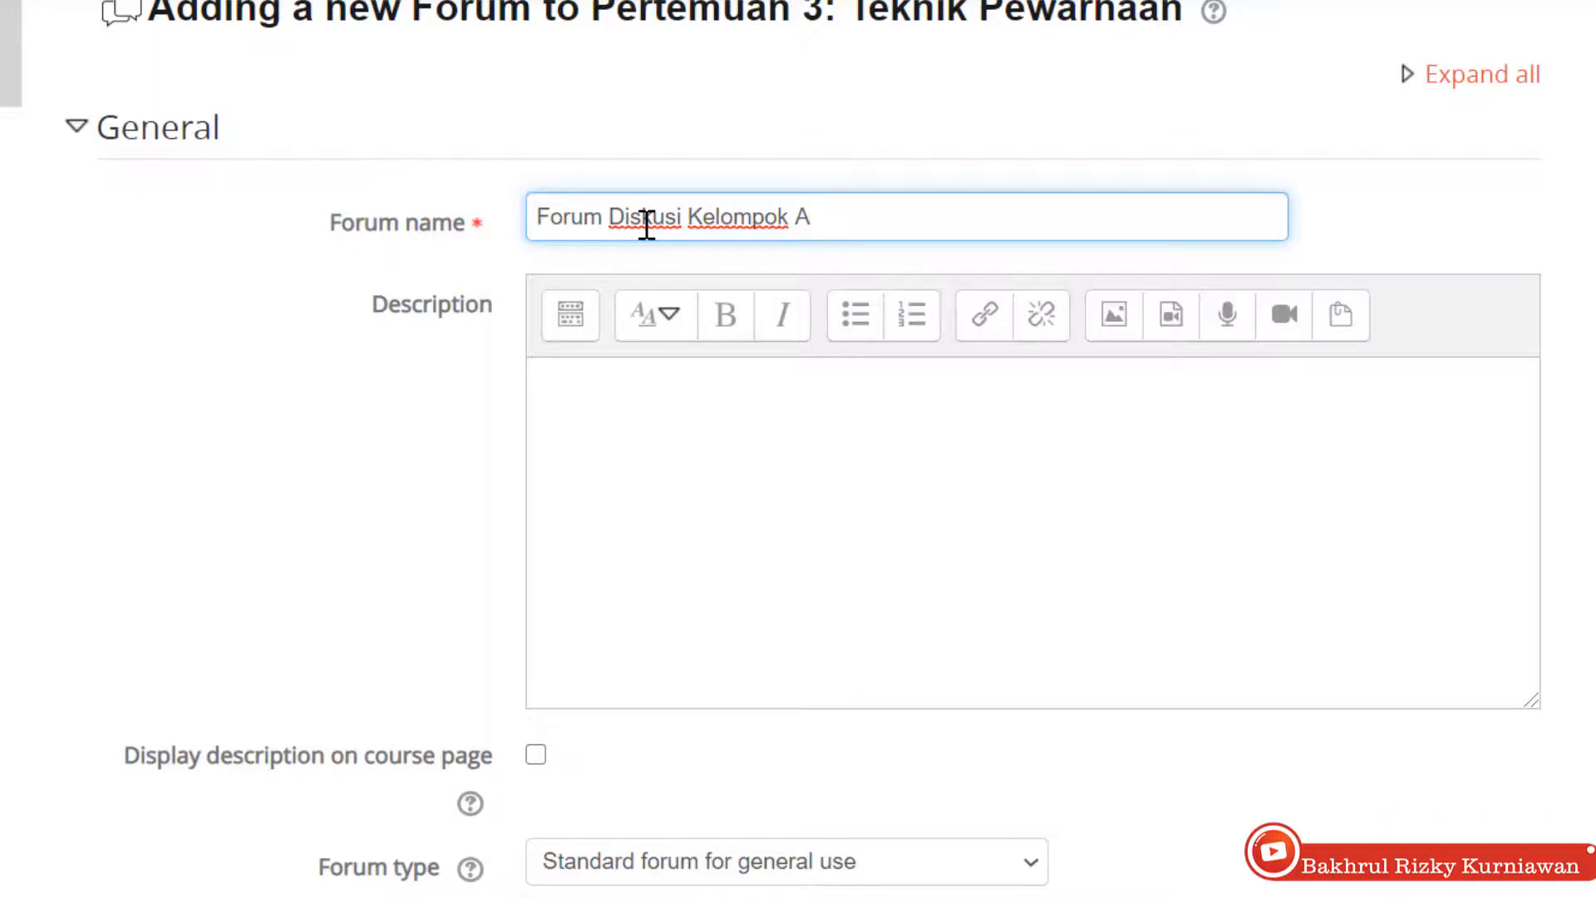
click(638, 431)
text(Silahkan diskusi terkait )
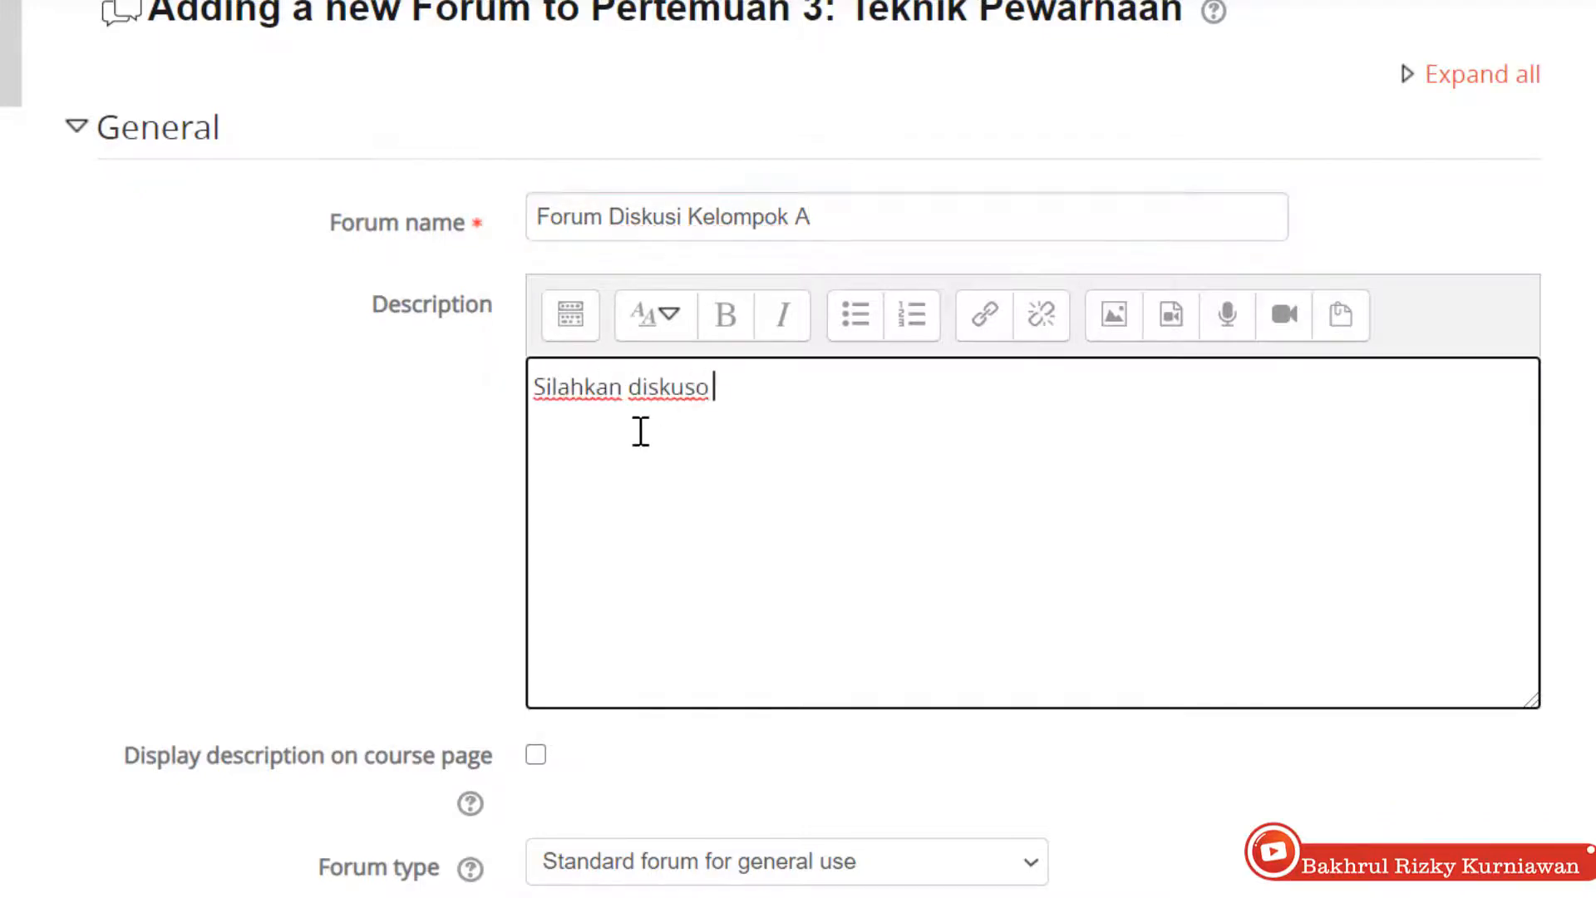
text(topik A)
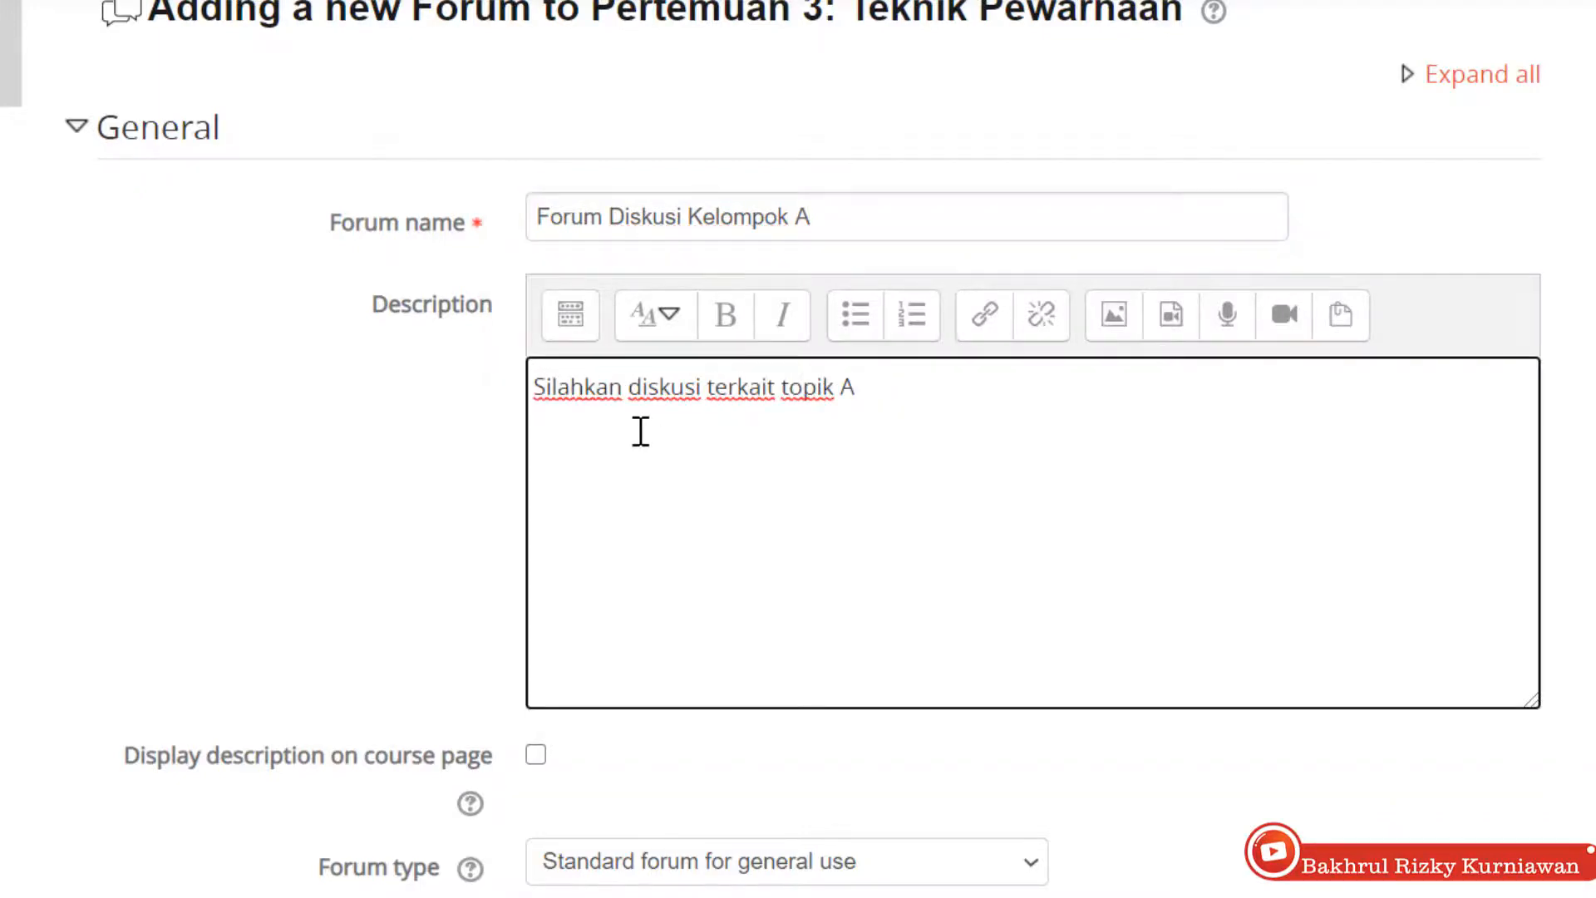
Step: Add a group-based access restriction to the new forum
scroll(707, 424, down, 4)
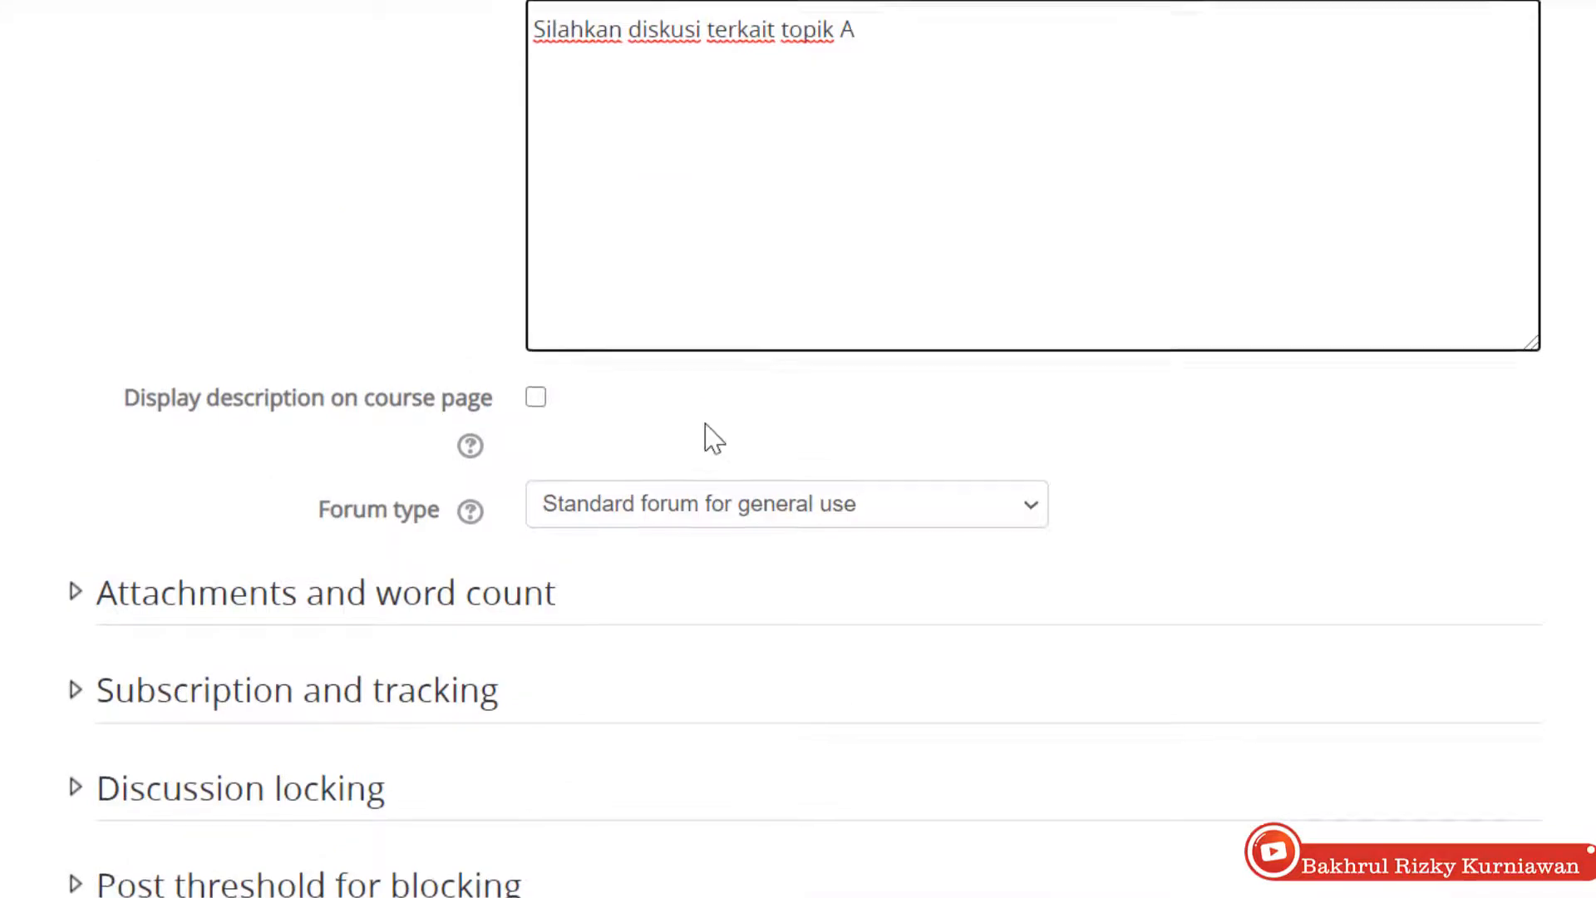
scroll(707, 428, up, 2)
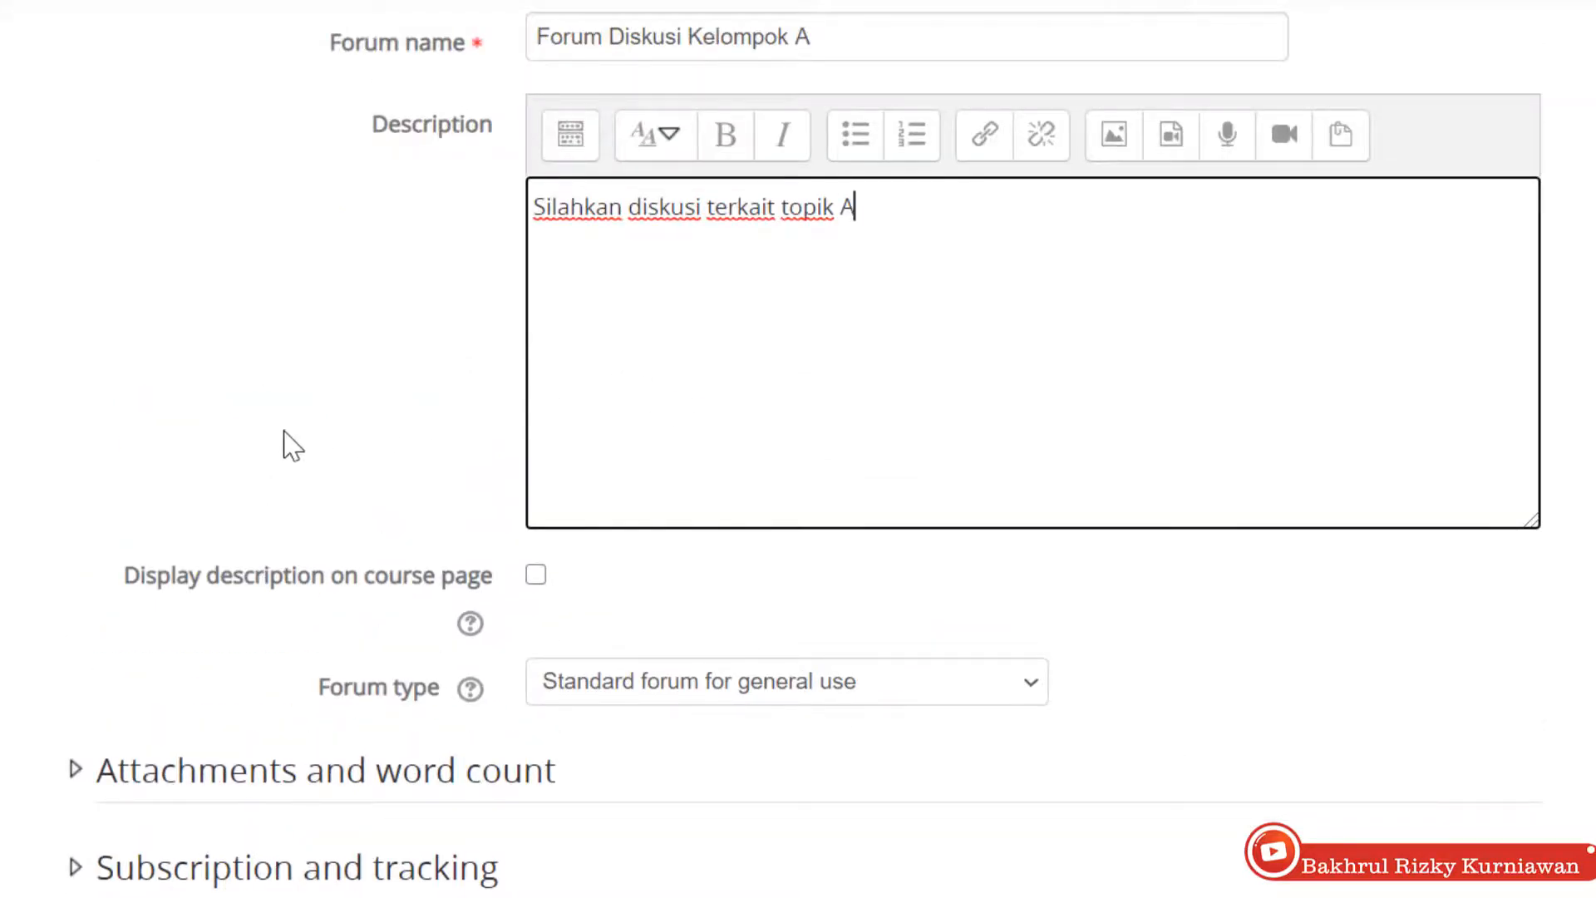
scroll(287, 446, down, 2)
scroll(287, 445, down, 6)
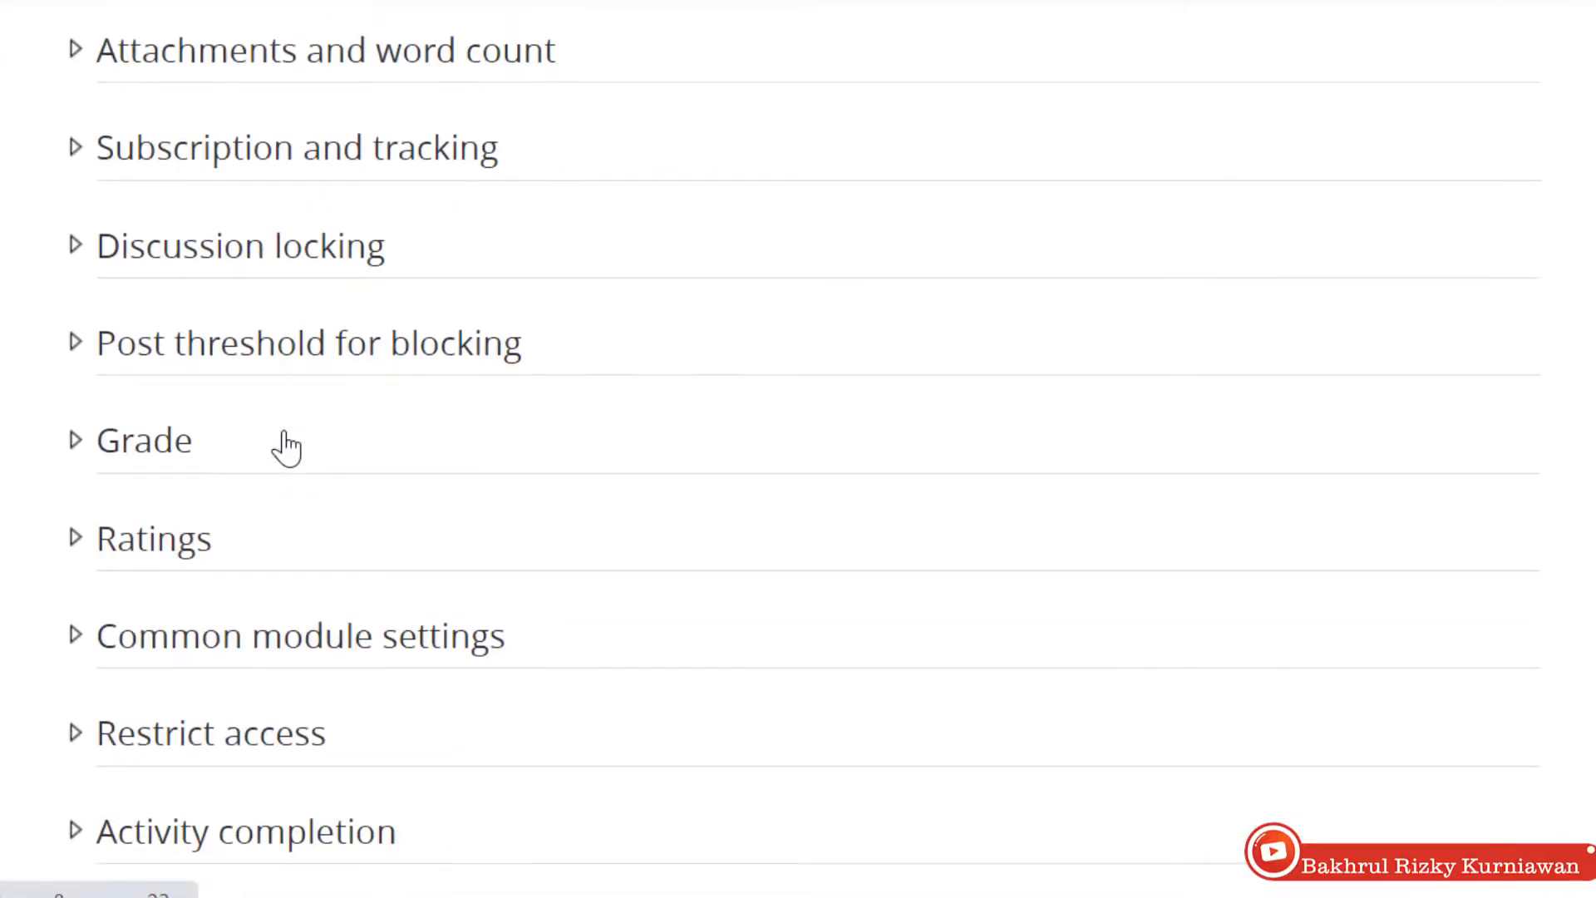
click(229, 748)
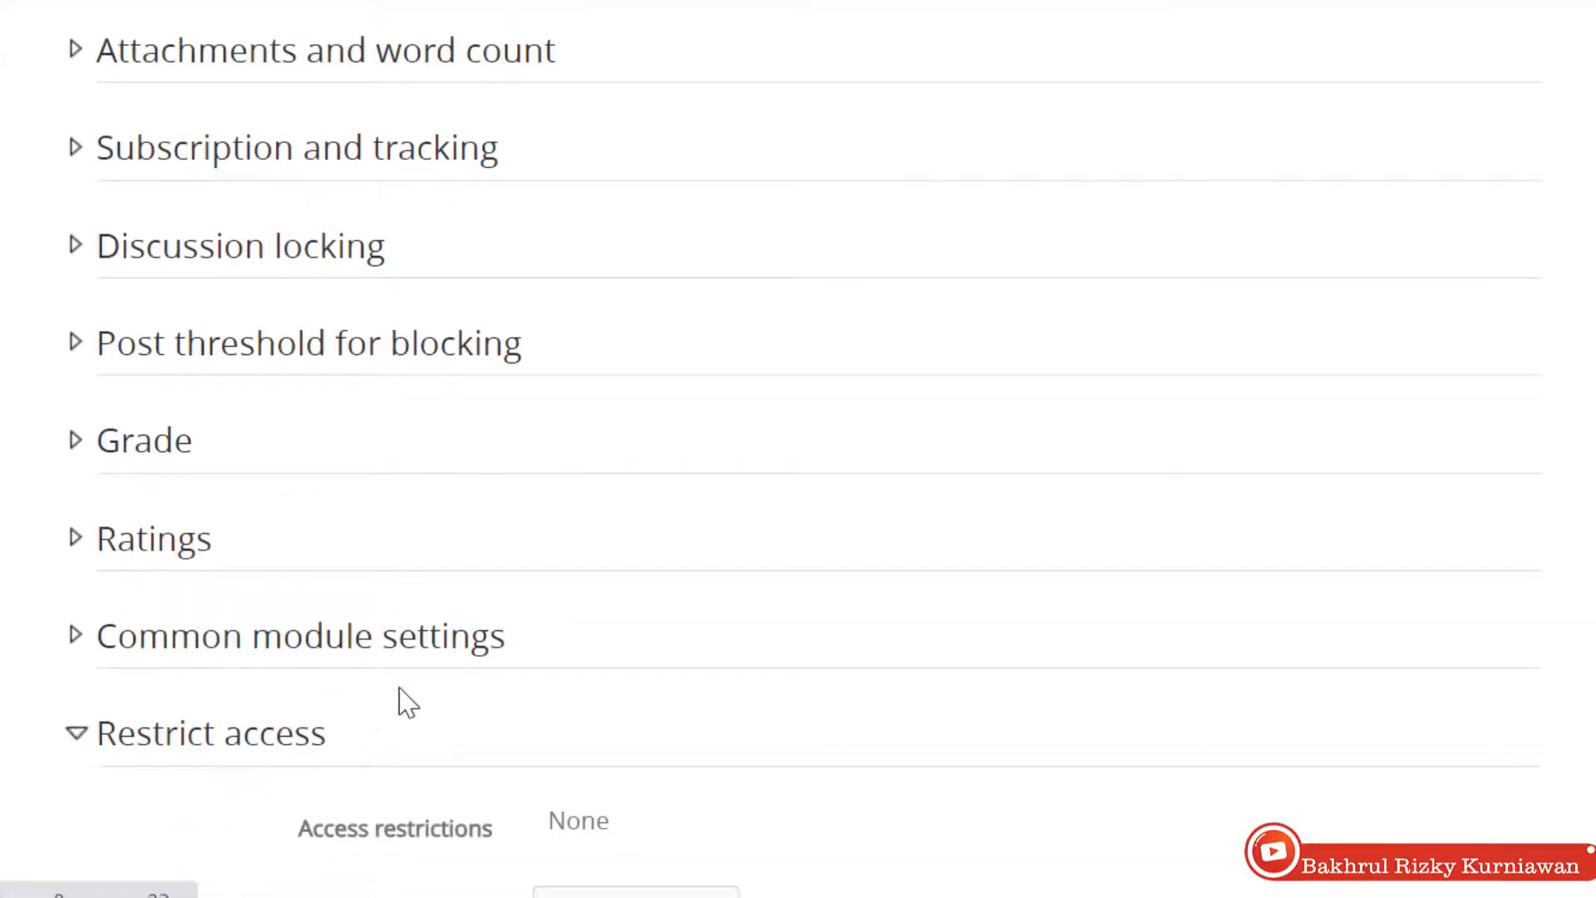
scroll(432, 700, down, 4)
scroll(461, 696, up, 2)
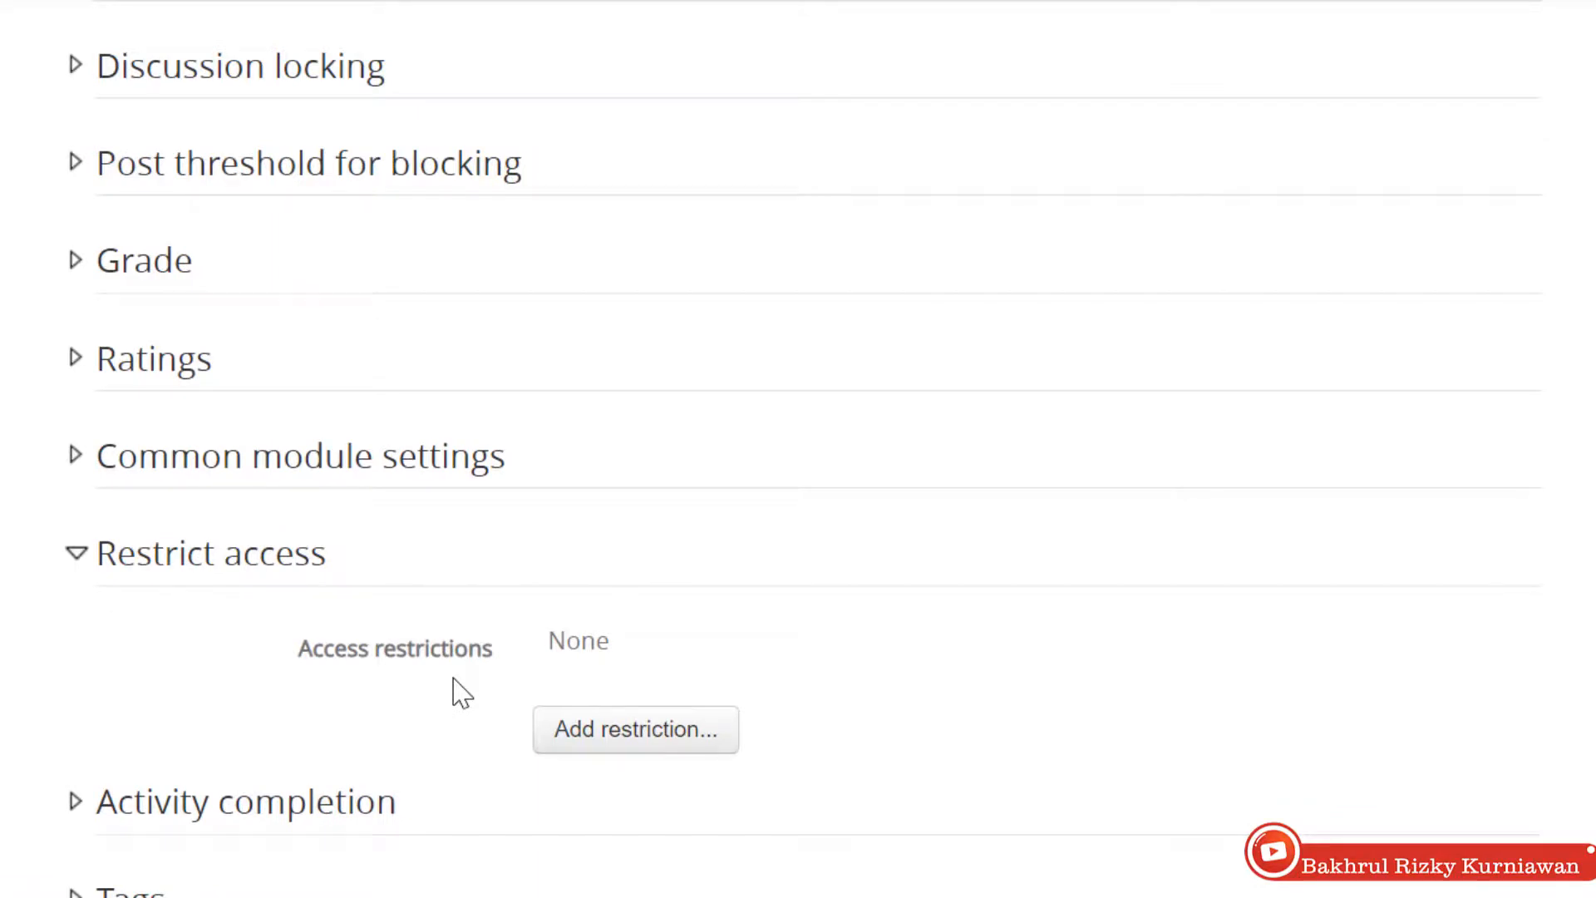
click(582, 749)
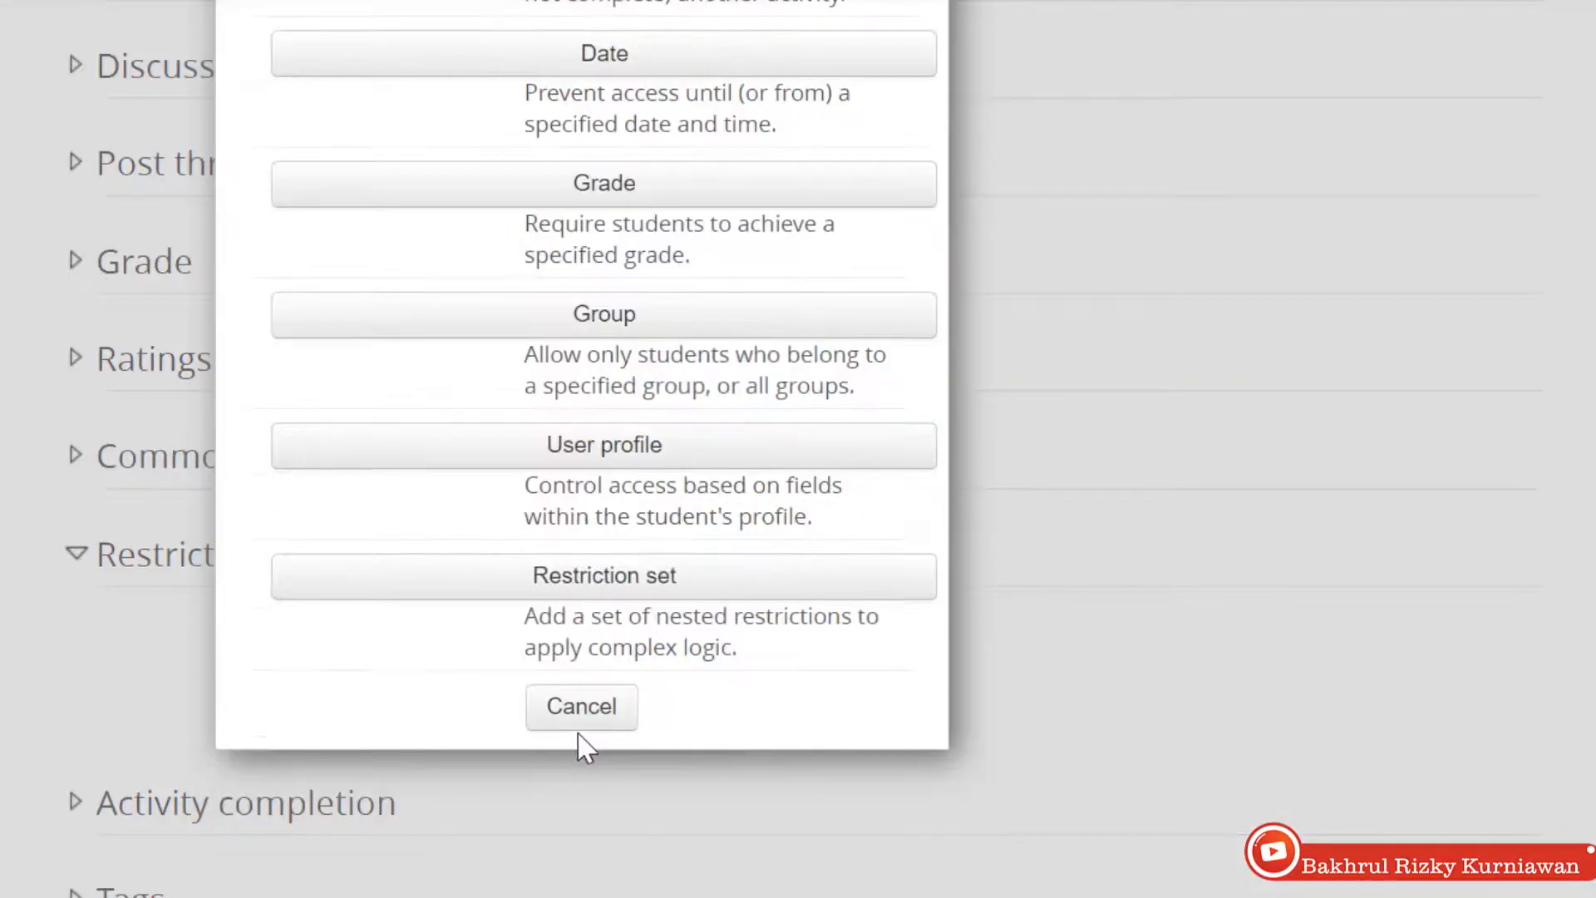
click(662, 331)
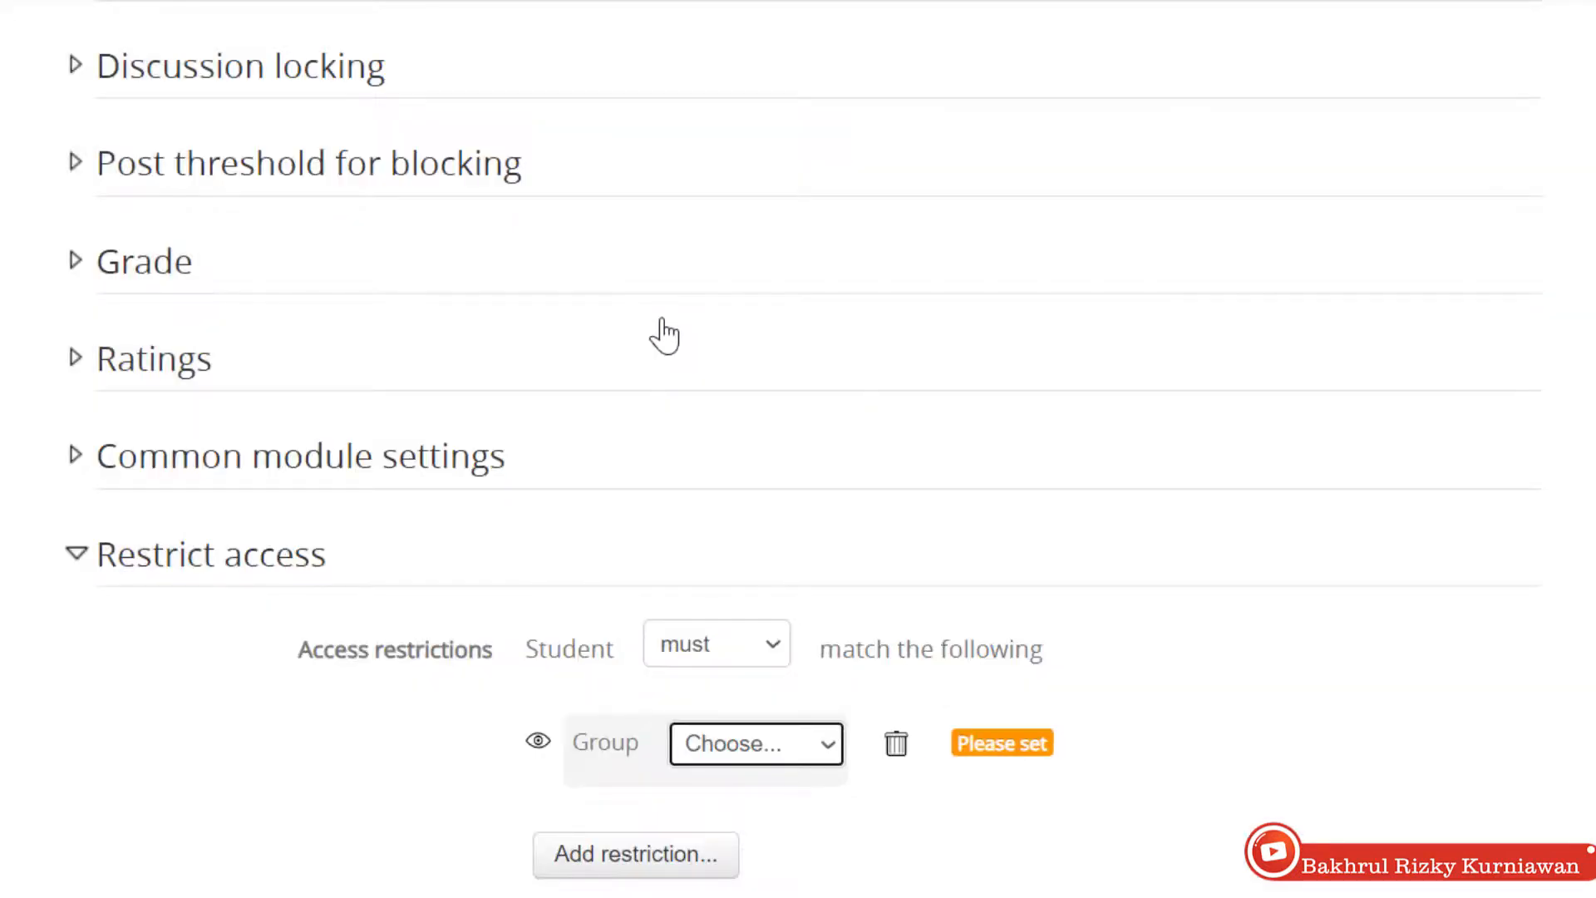
Step: Limit the forum's group restriction to students who belong to Group A
scroll(662, 331, down, 2)
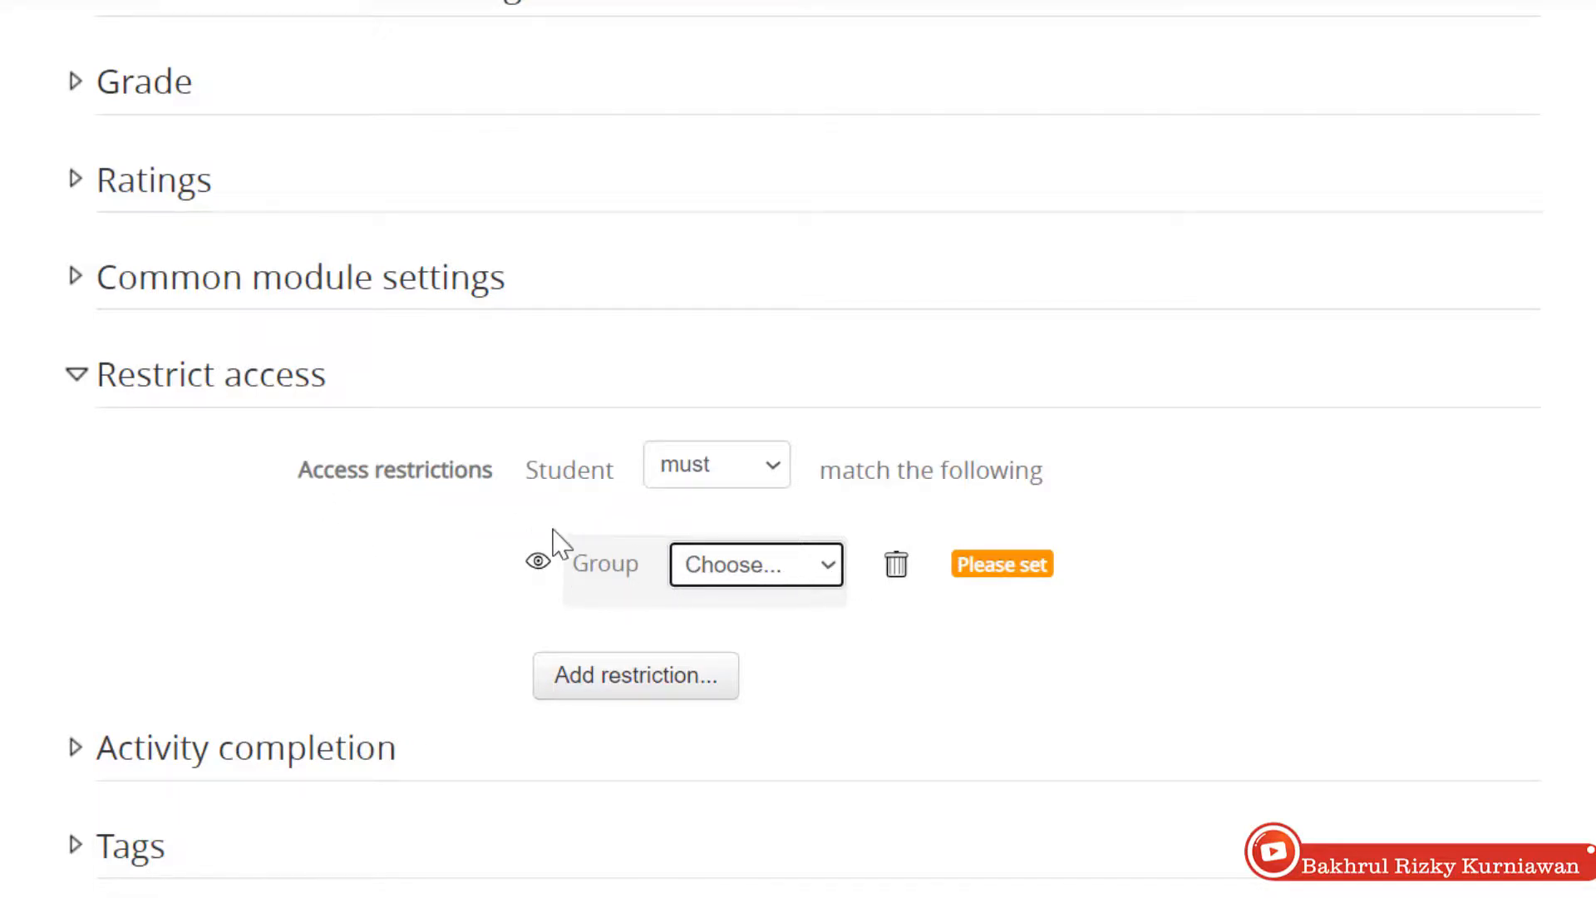
click(790, 582)
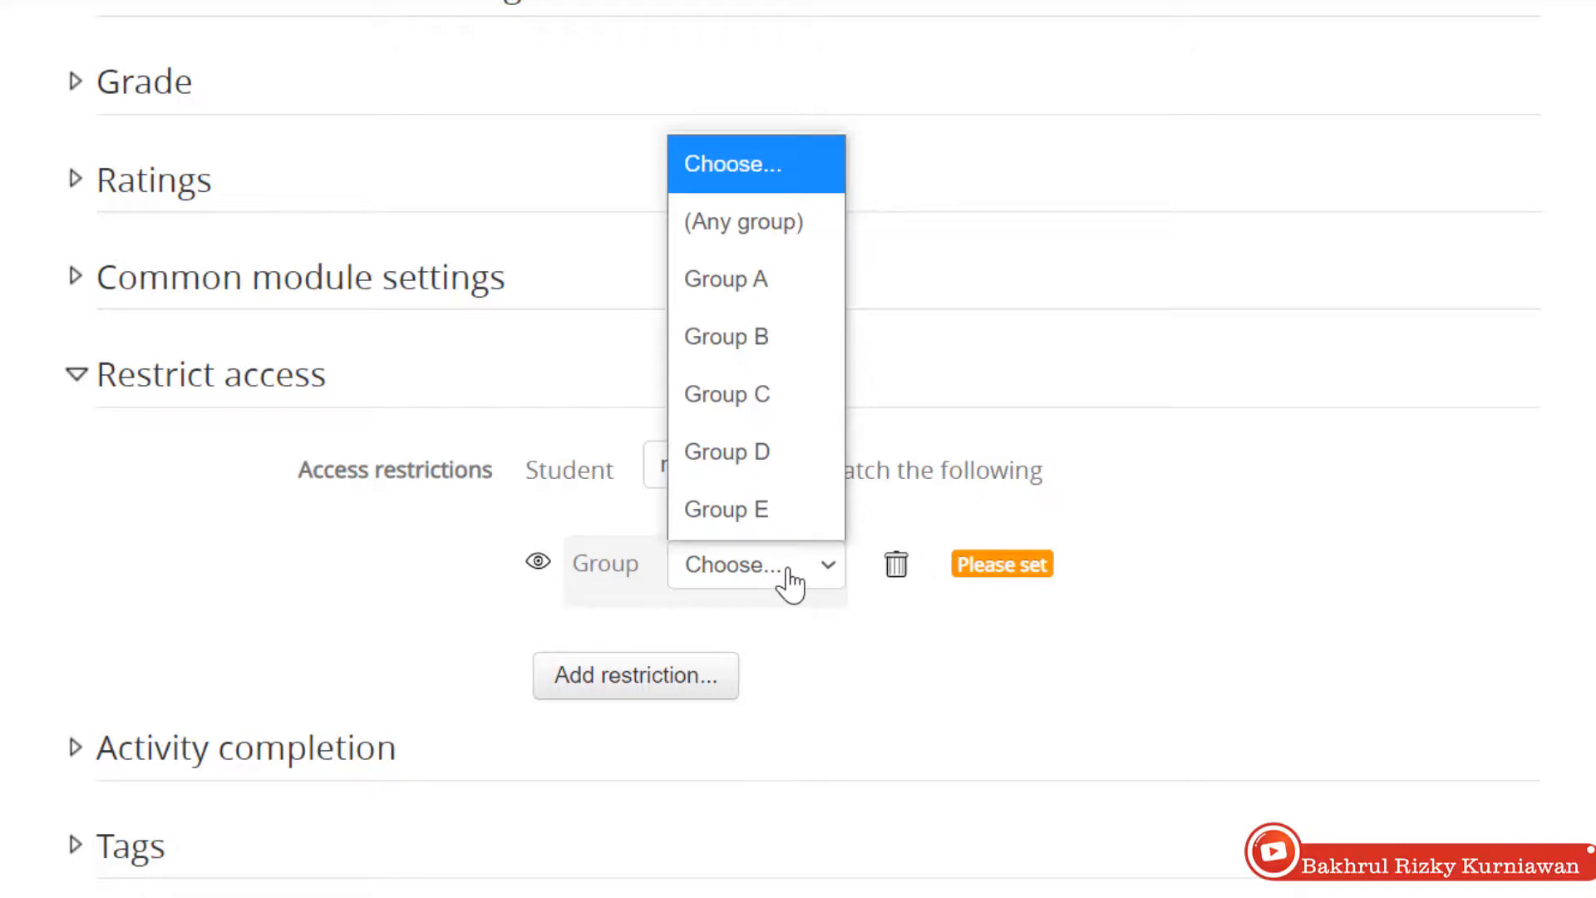
click(776, 277)
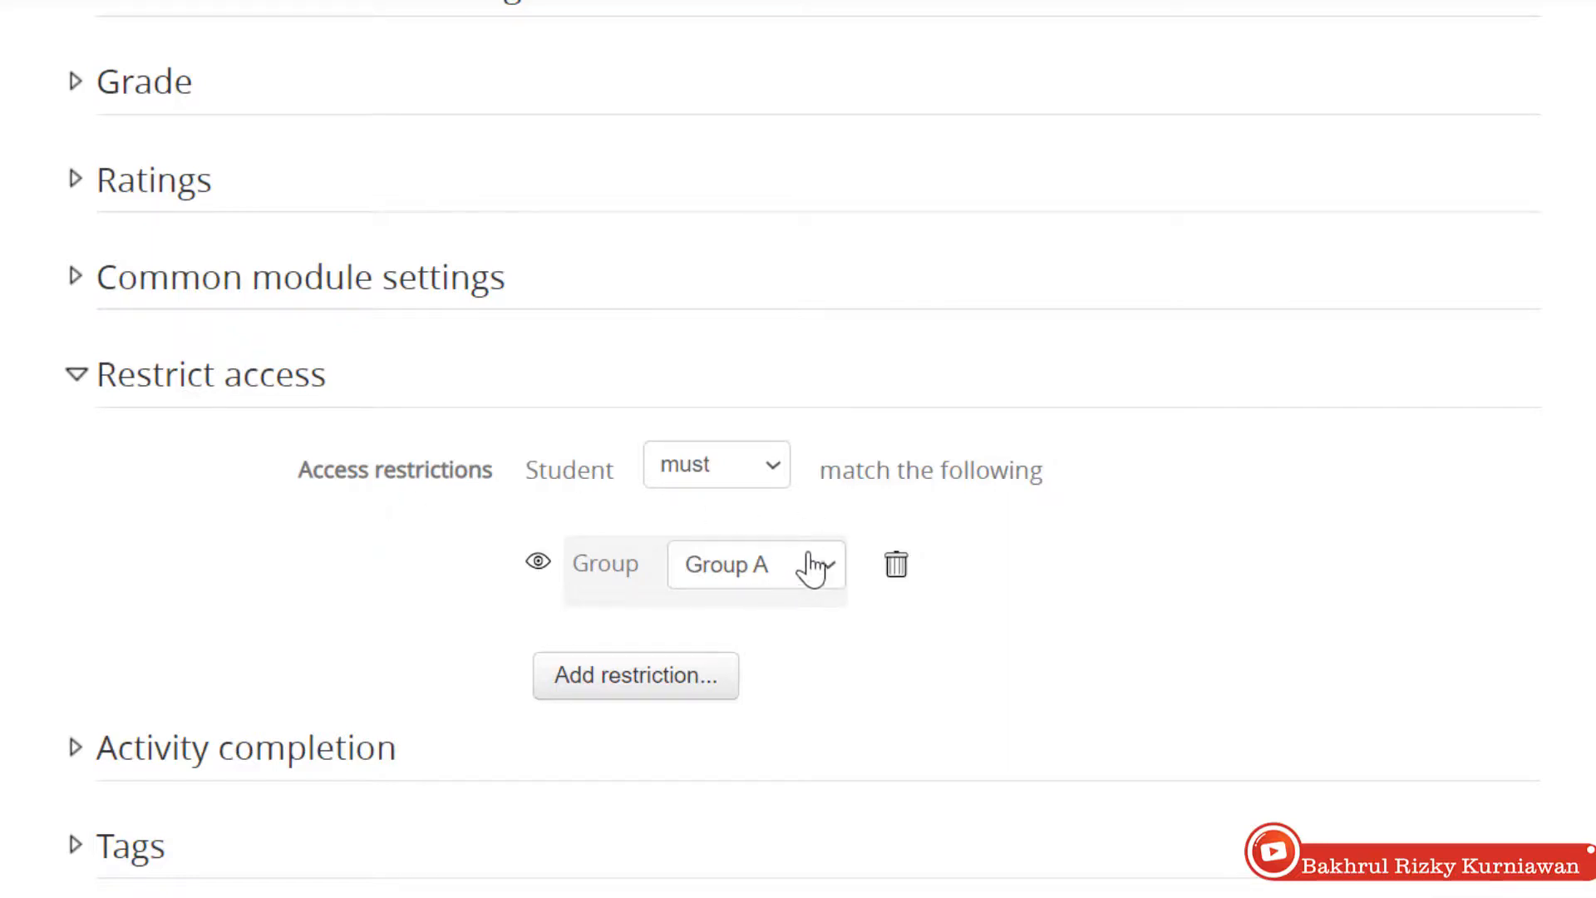
Step: Save the forum, return to the course page, and review its entry under Pertemuan 3: Teknik Pewarnaan
scroll(838, 532, up, 9)
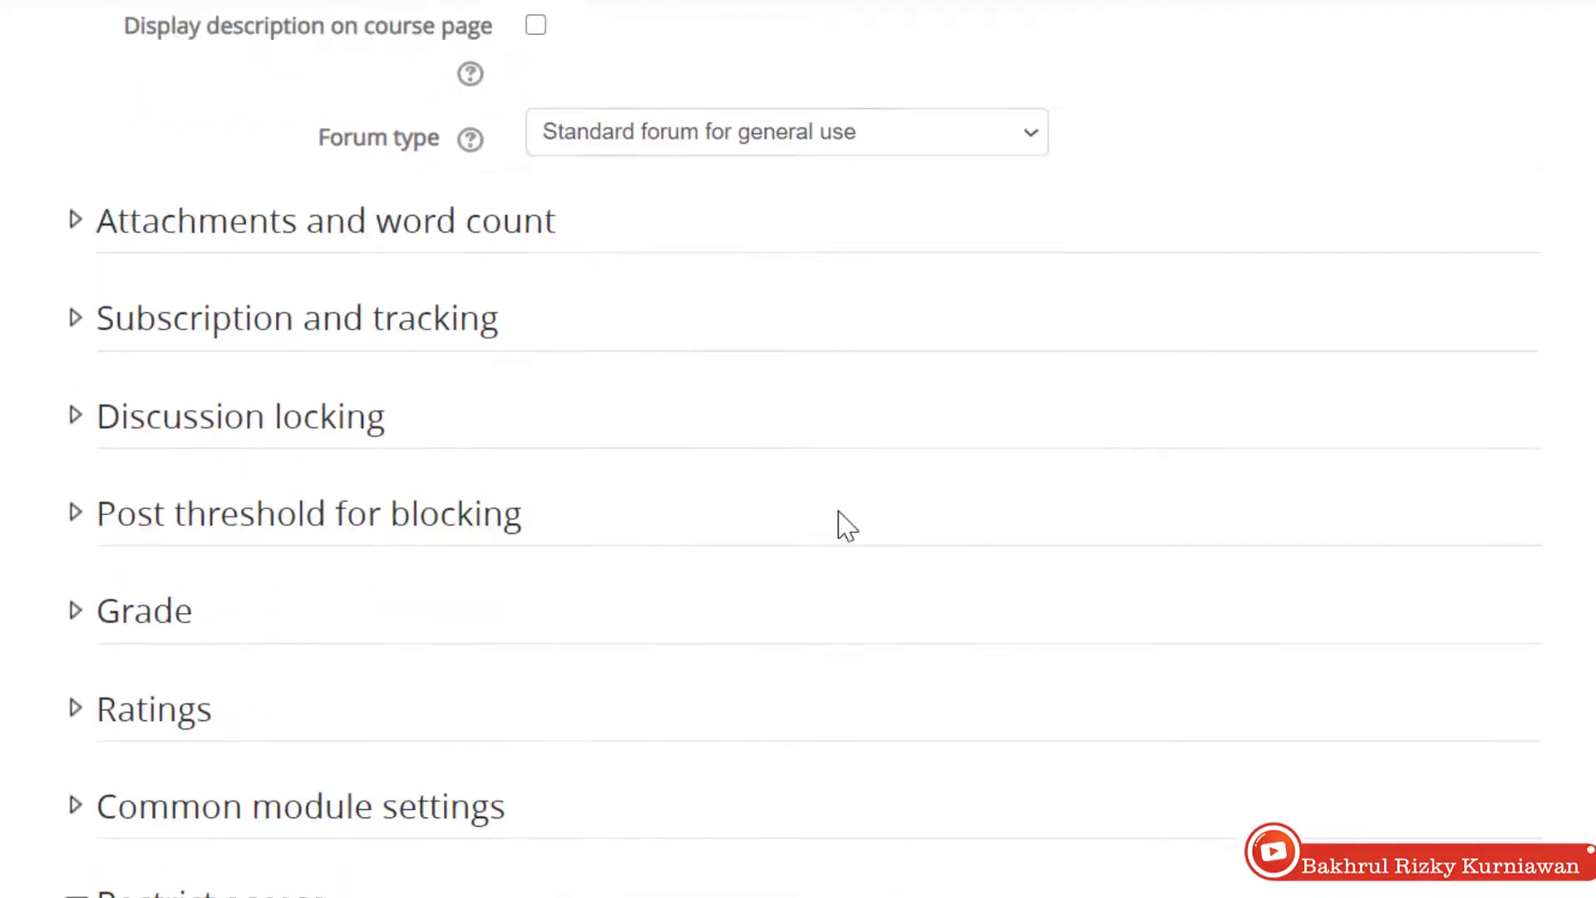
scroll(840, 524, down, 17)
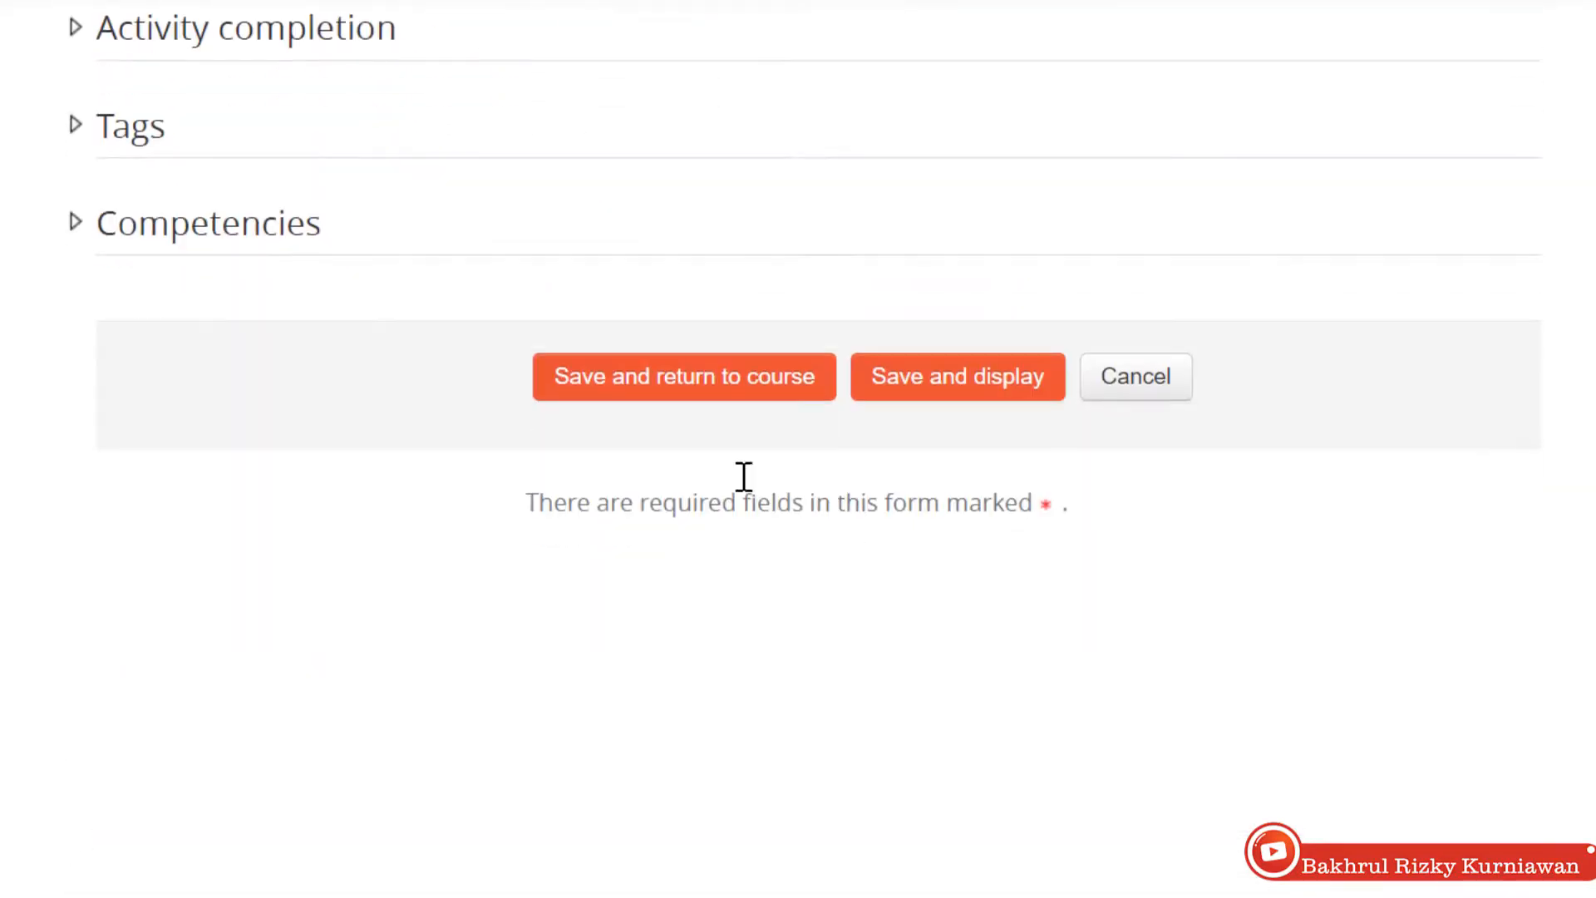
click(602, 389)
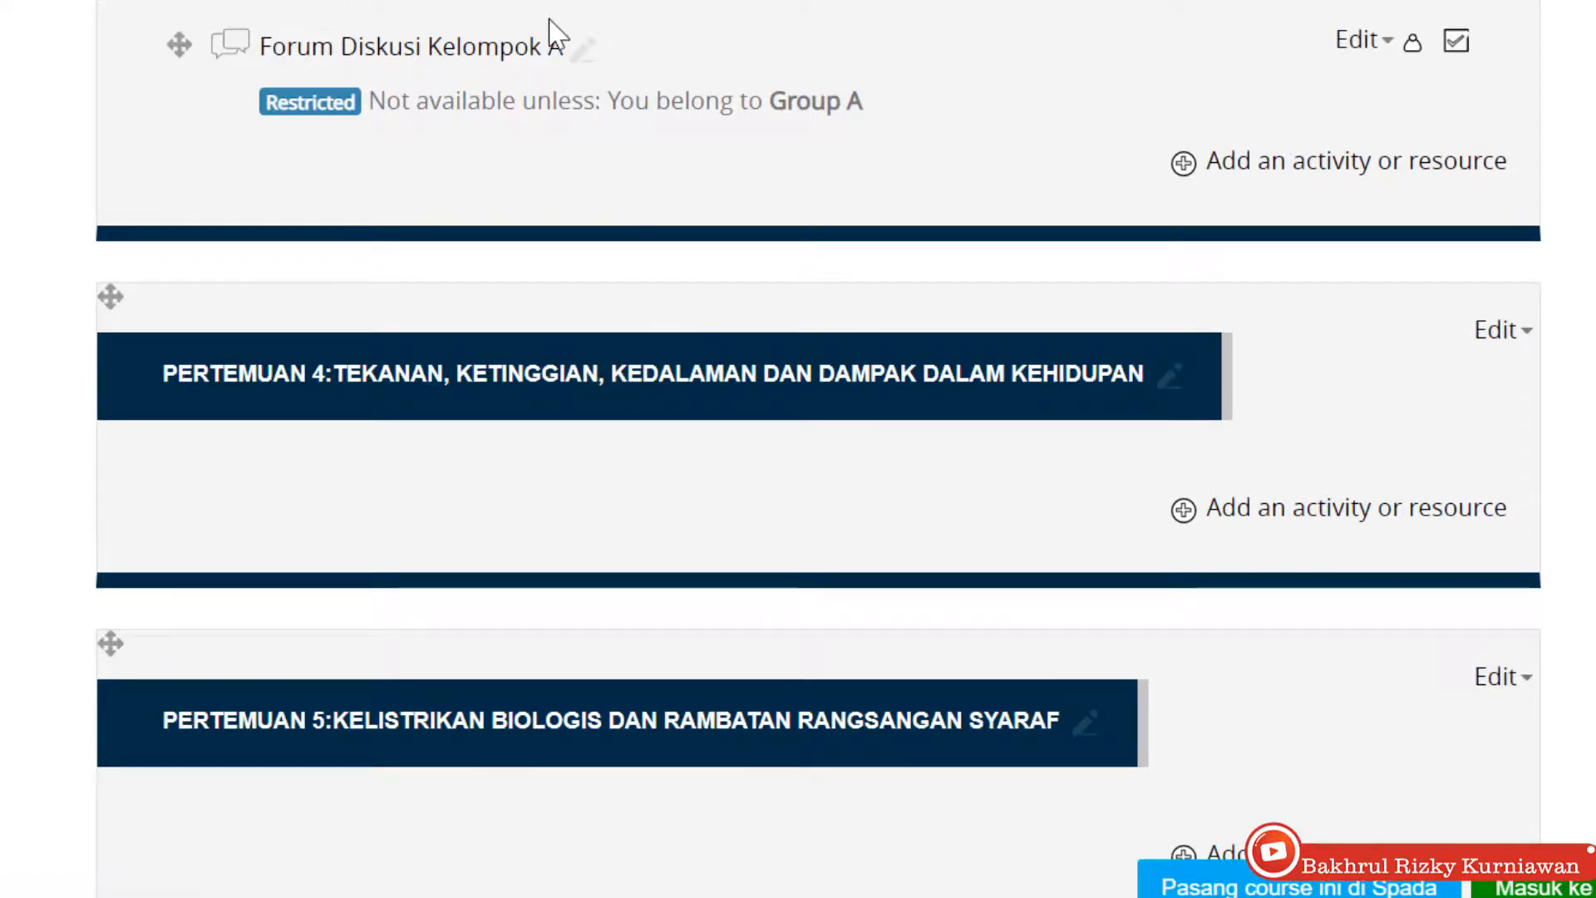
scroll(507, 171, up, 4)
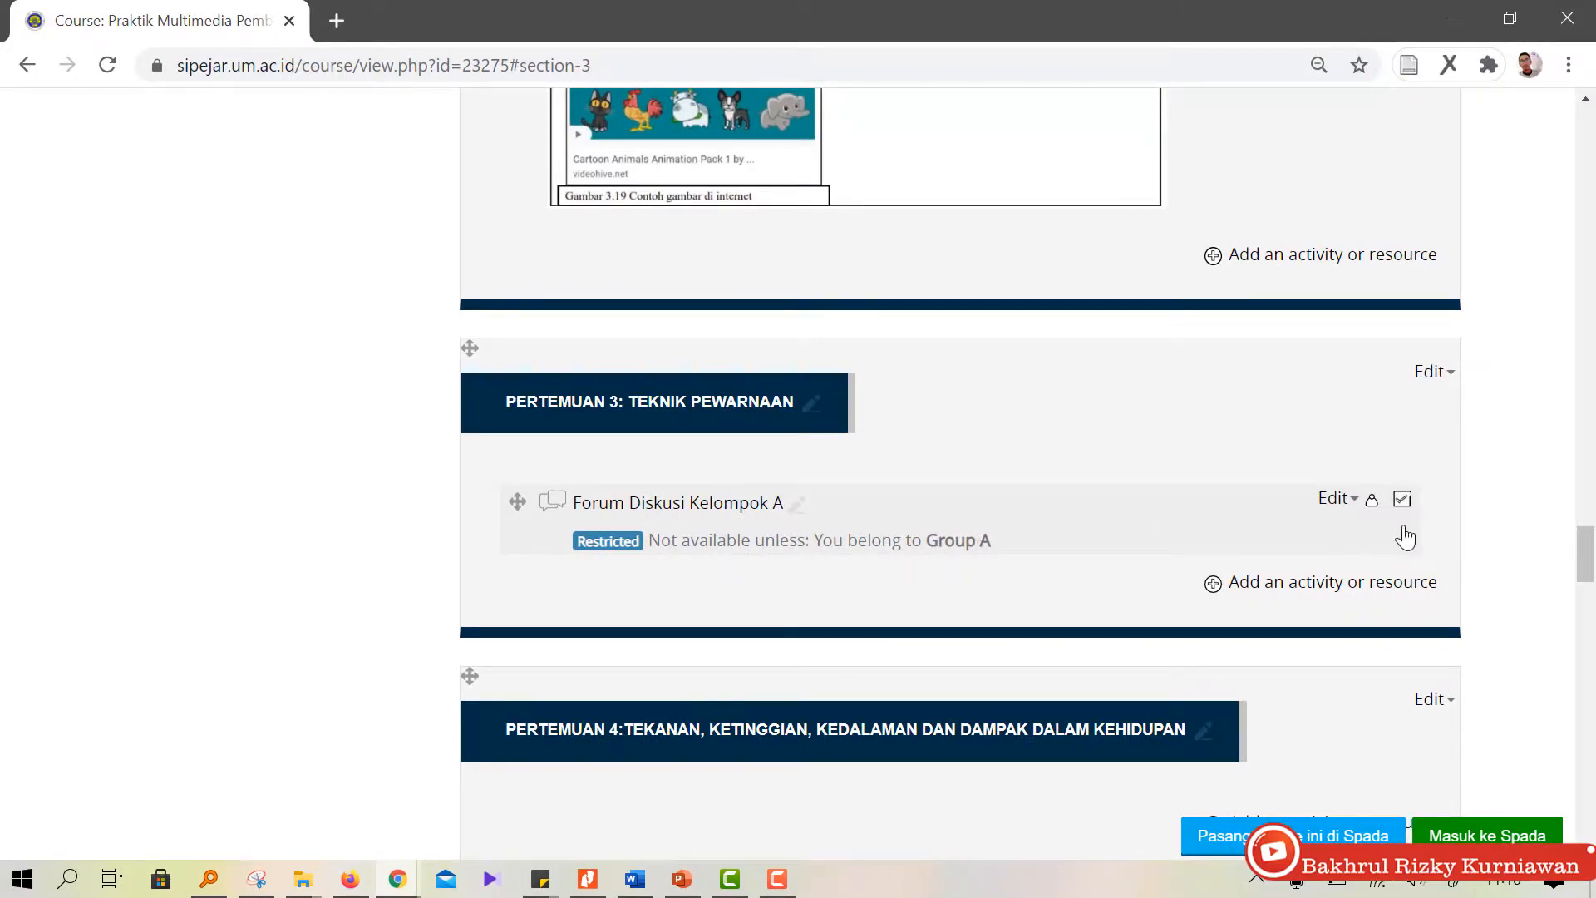
drag(1584, 552, 1588, 129)
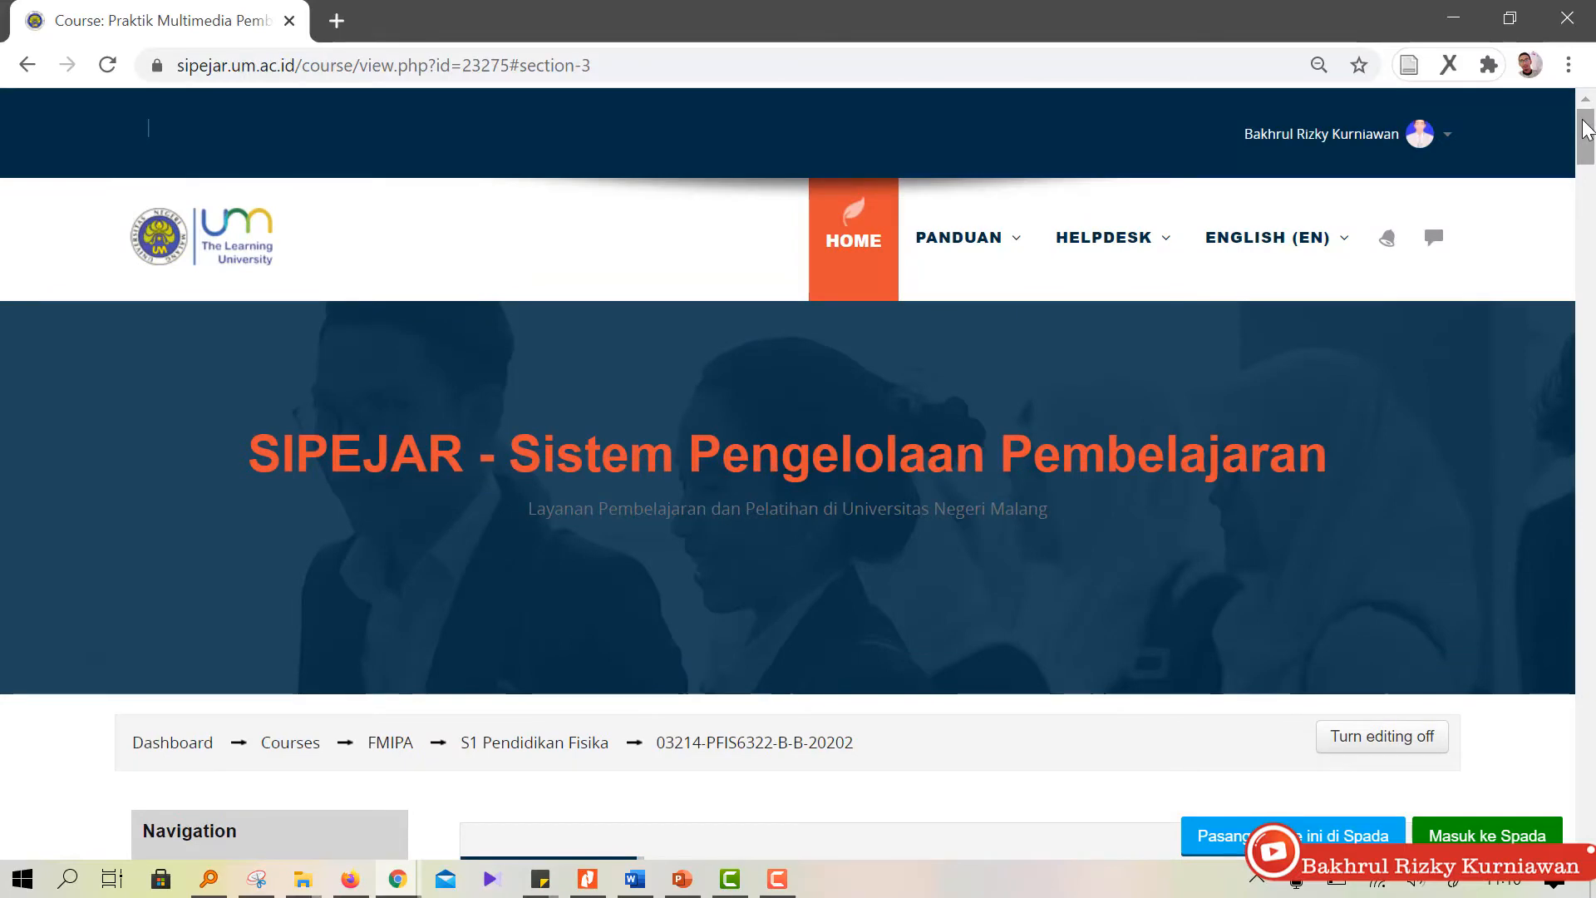